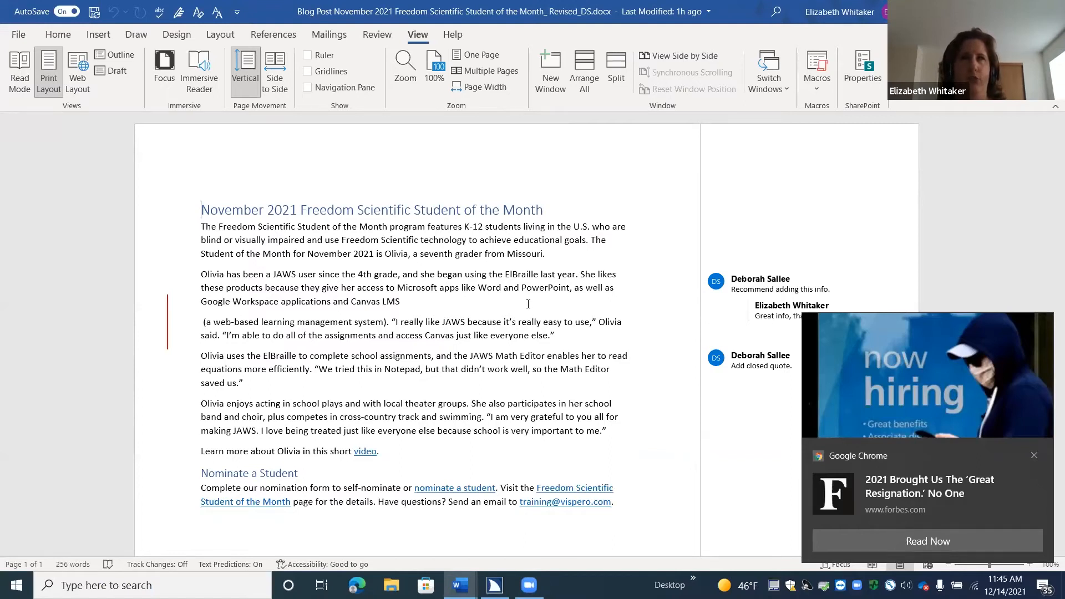
Step: Turn on Track Changes for the blog post document and set its review display to All Markup
{"action": "key", "text": "ctrl+shift+e"}
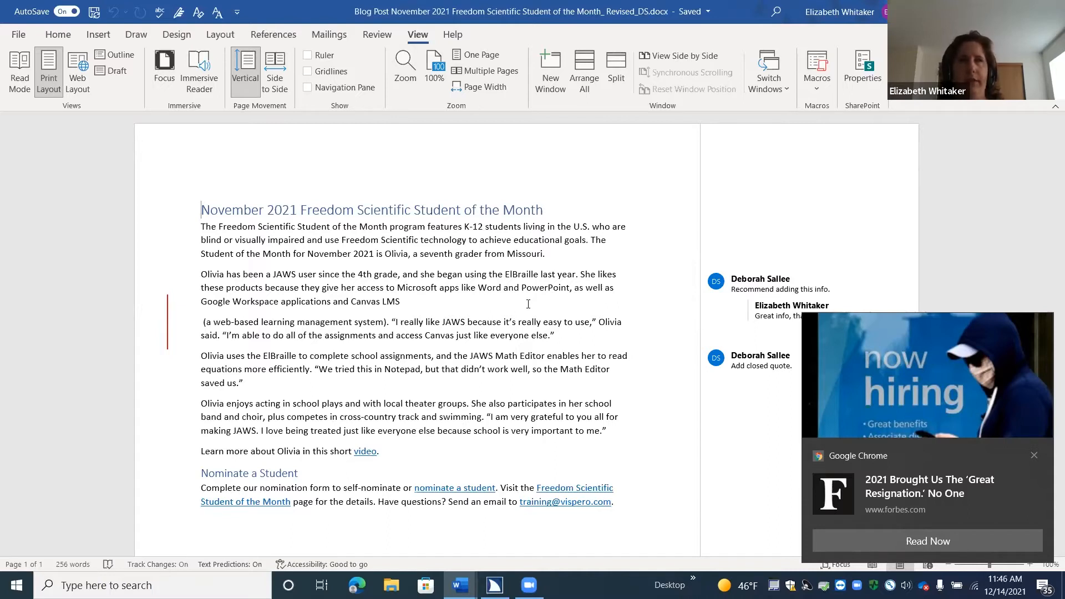
{"action": "key", "text": "ctrl+shift+e"}
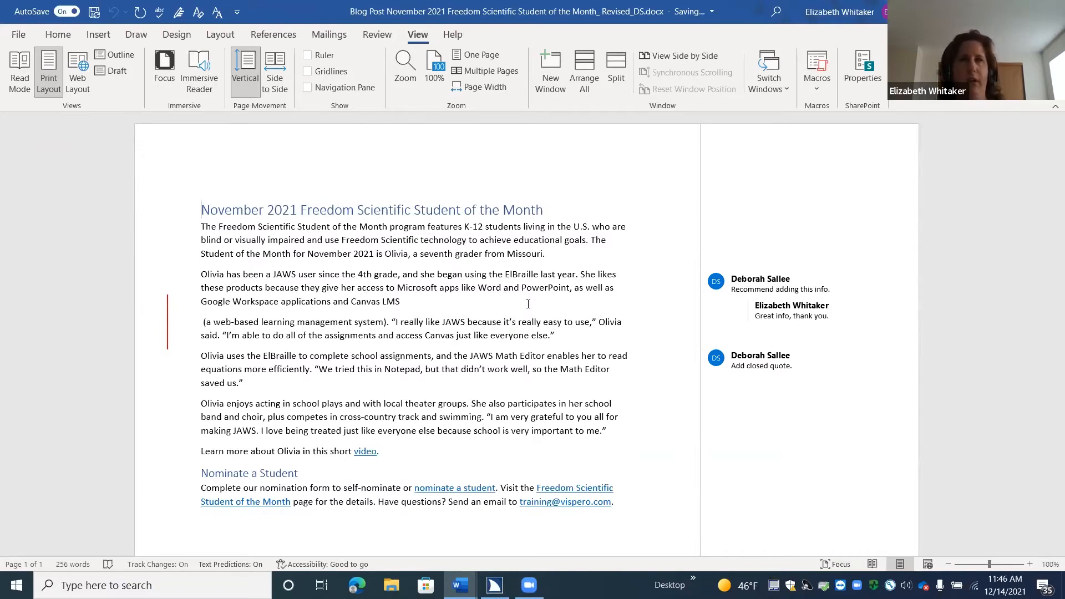
{"action": "key", "text": "alt+r"}
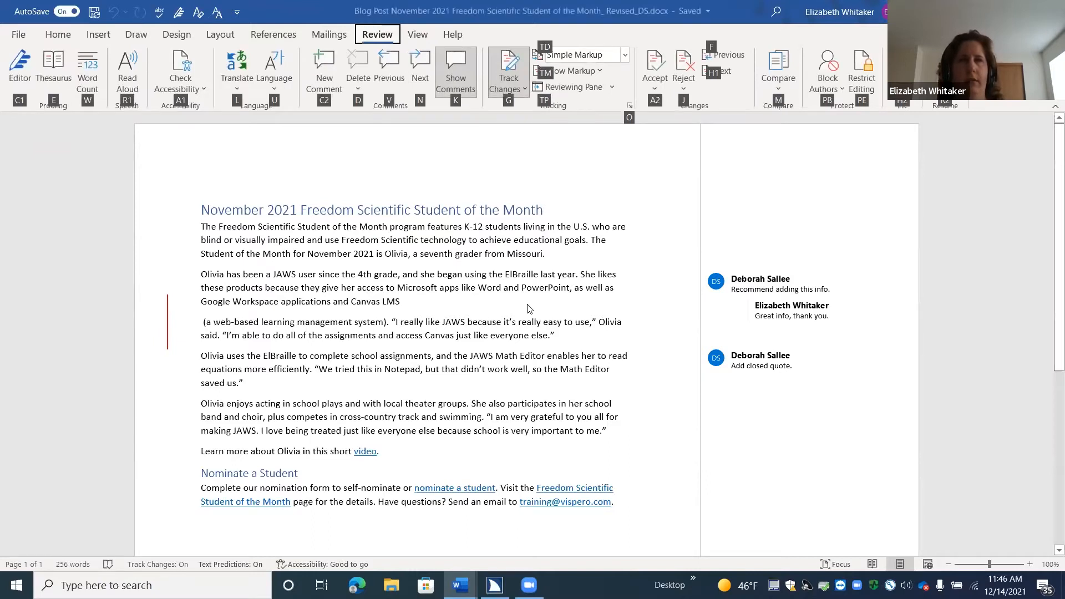
{"action": "key", "text": "t"}
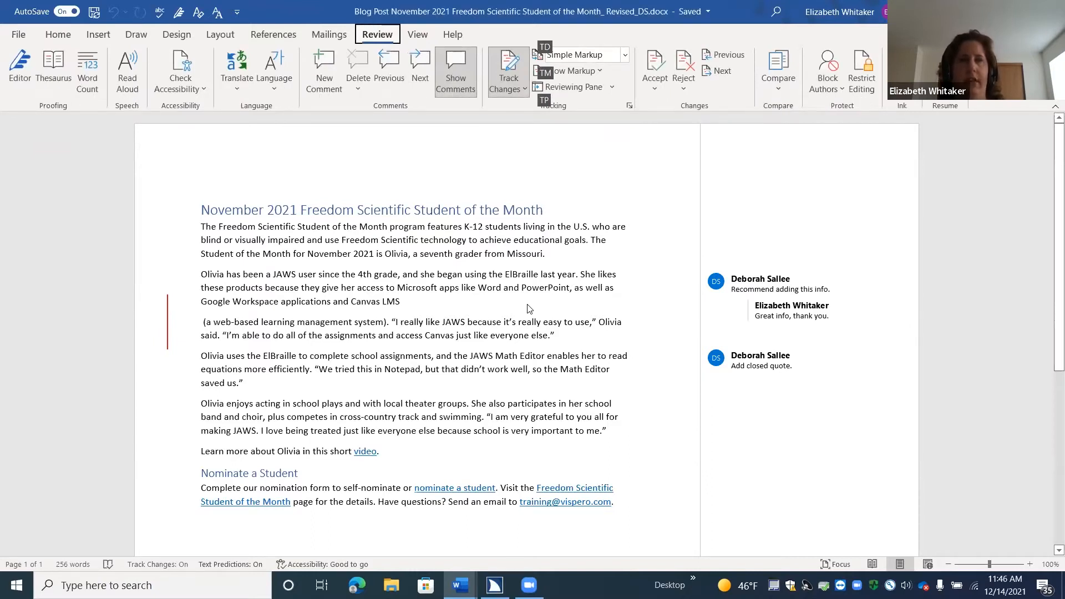
{"action": "key", "text": "d"}
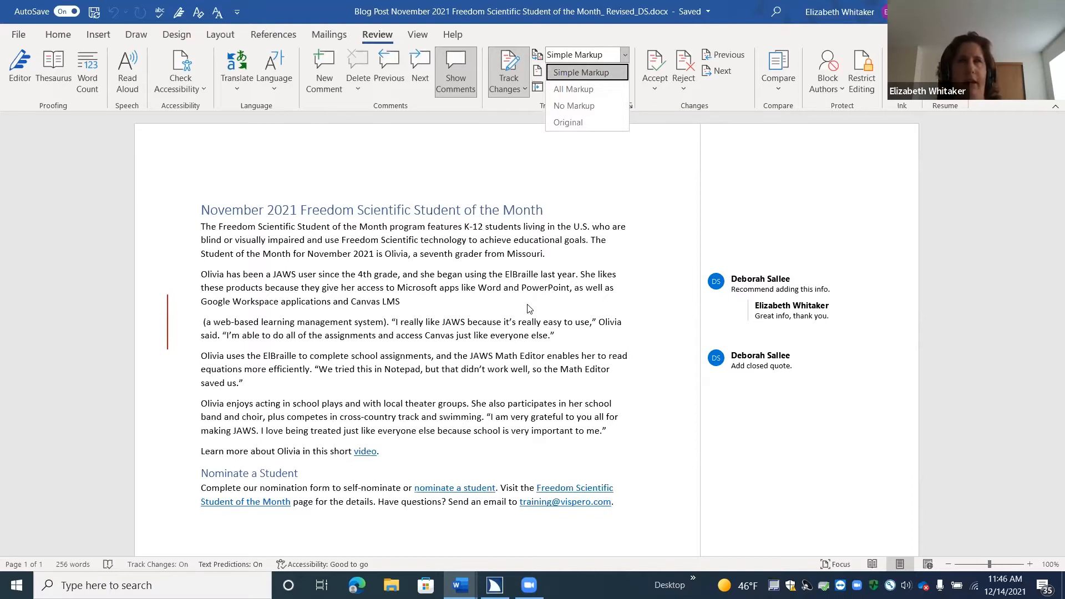
{"action": "key", "text": "Down"}
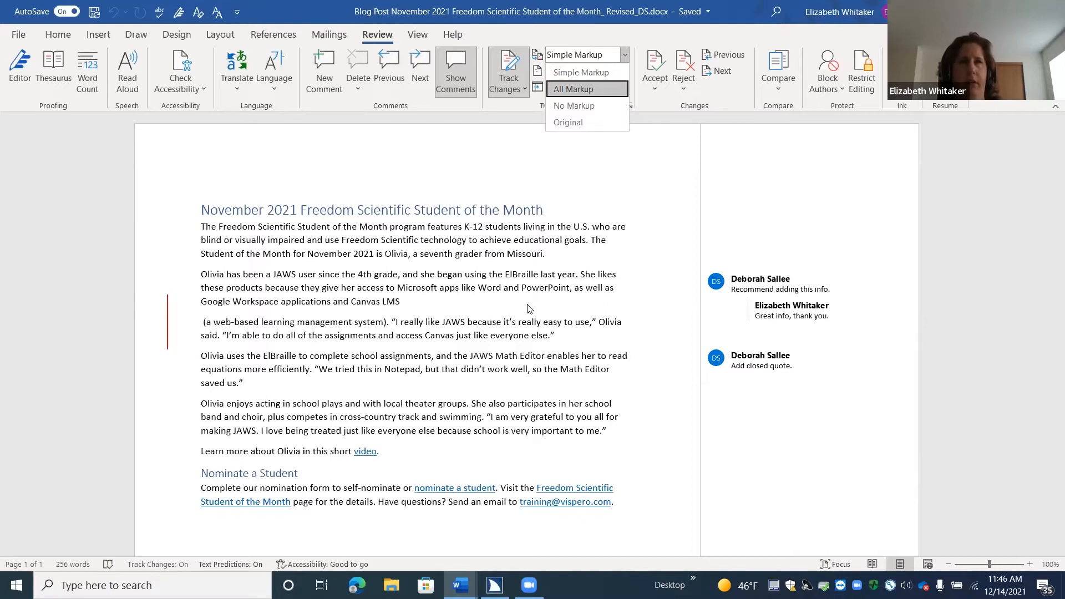
{"action": "key", "text": "Down"}
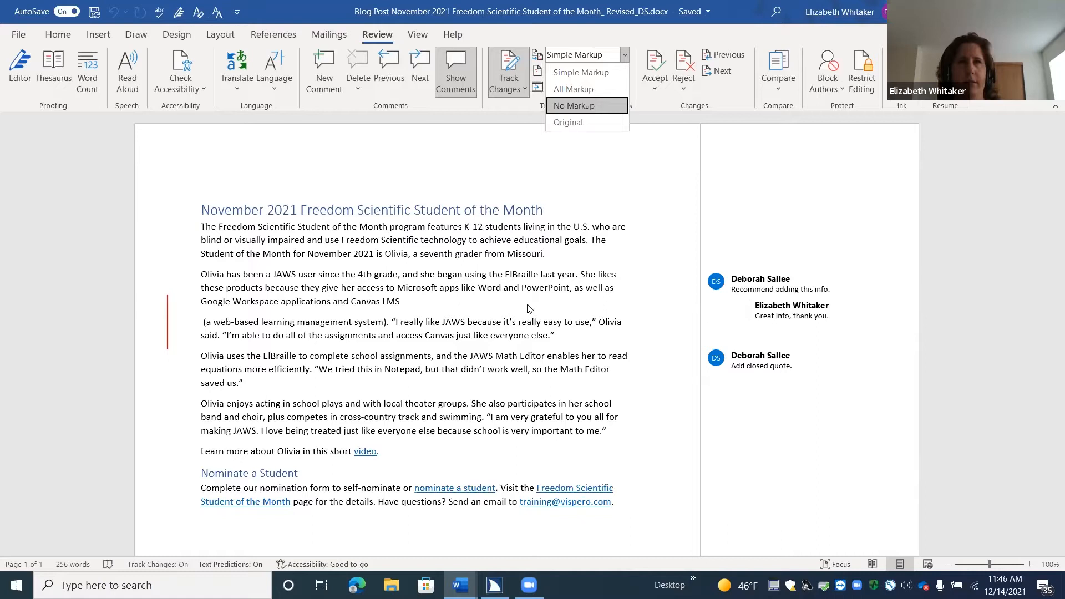
{"action": "key", "text": "Down"}
{"action": "key", "text": "Down"}
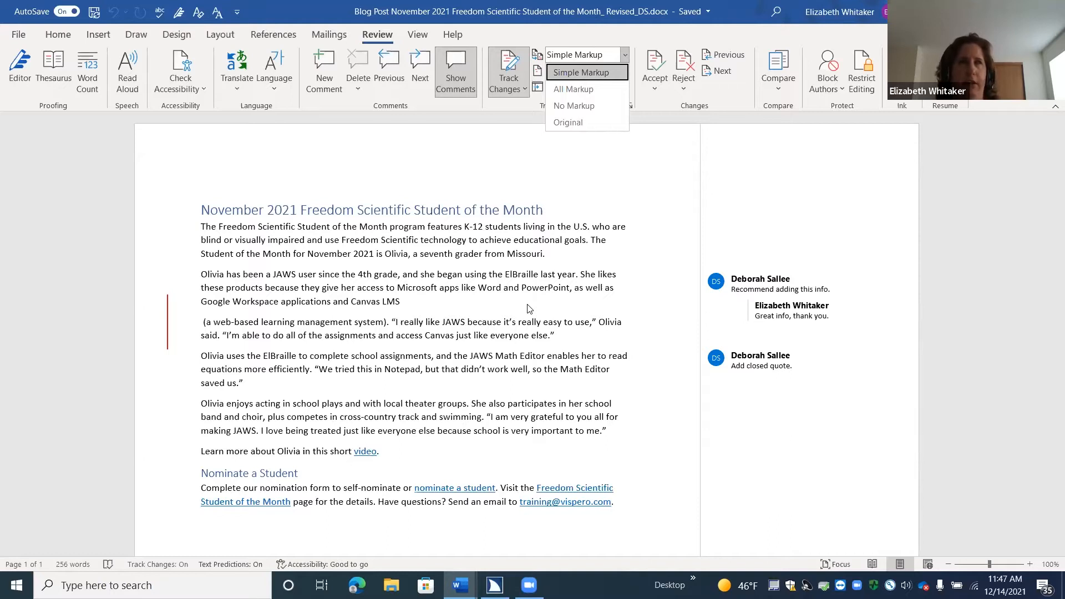
{"action": "key", "text": "Down"}
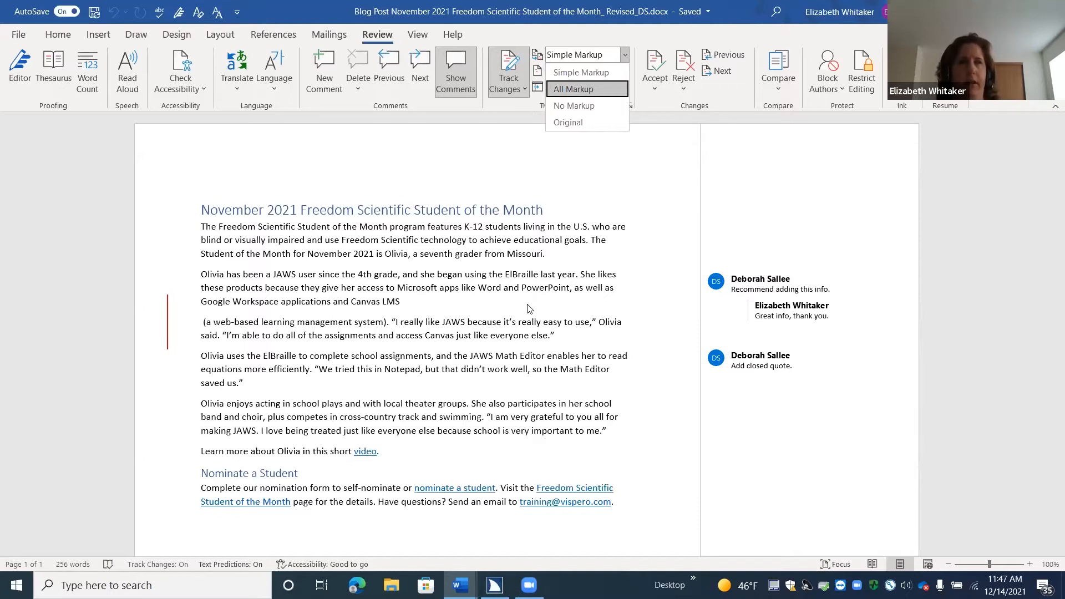
{"action": "key", "text": "Return"}
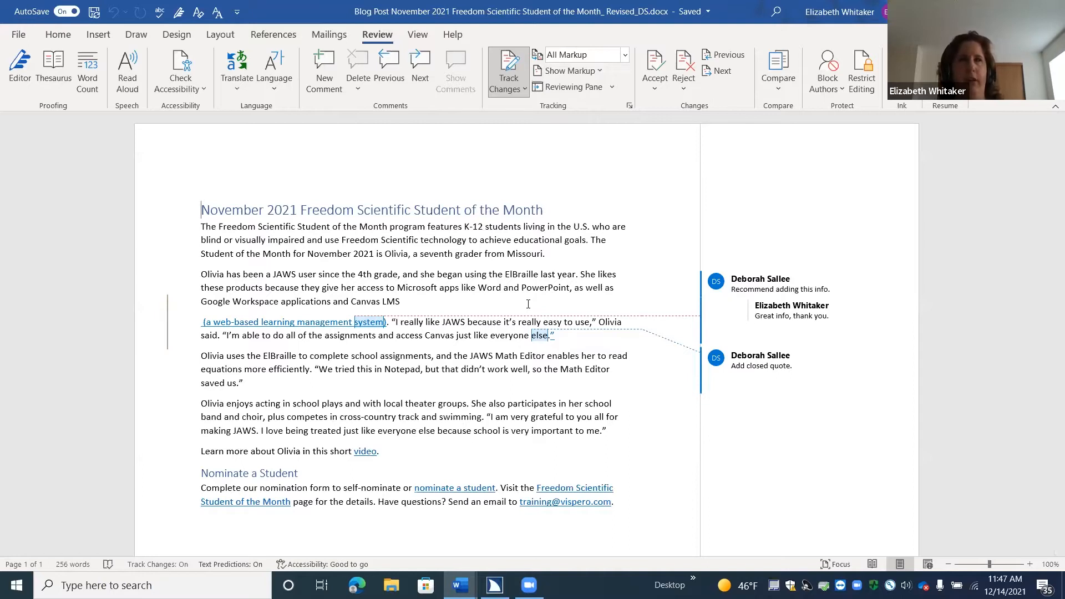
Step: Examine the Show Markup options for revision types and balloons, including which reviewers are listed under Specific People
{"action": "key", "text": "alt"}
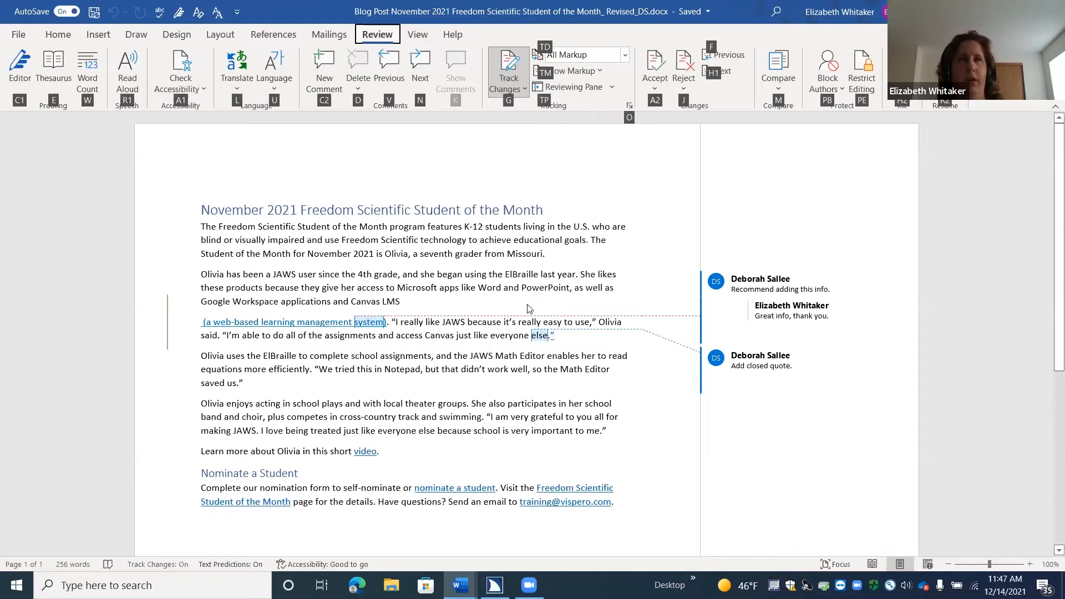
{"action": "key", "text": "t"}
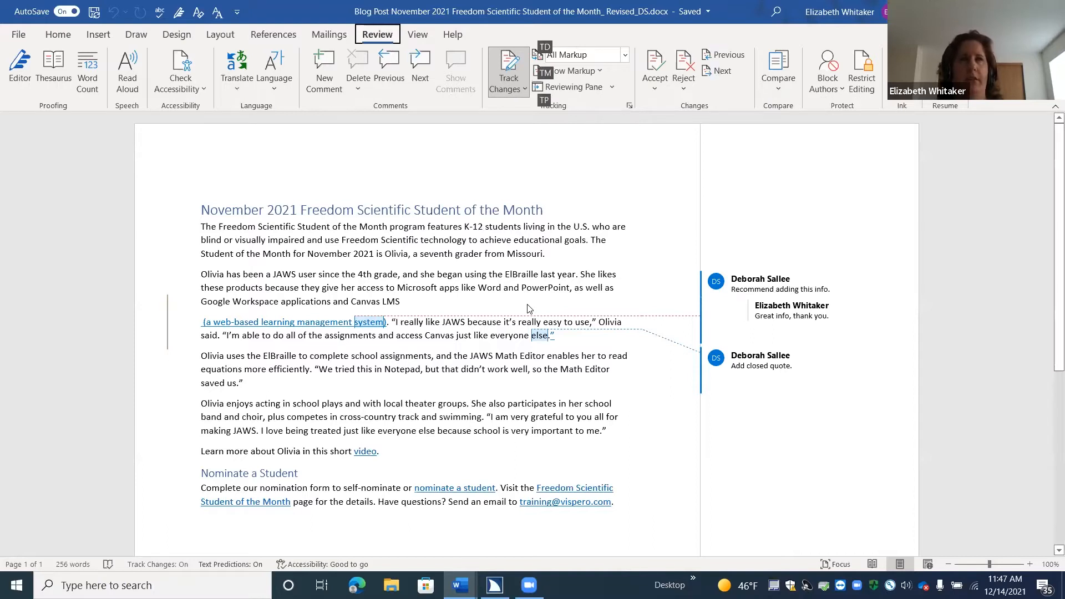
{"action": "key", "text": "m"}
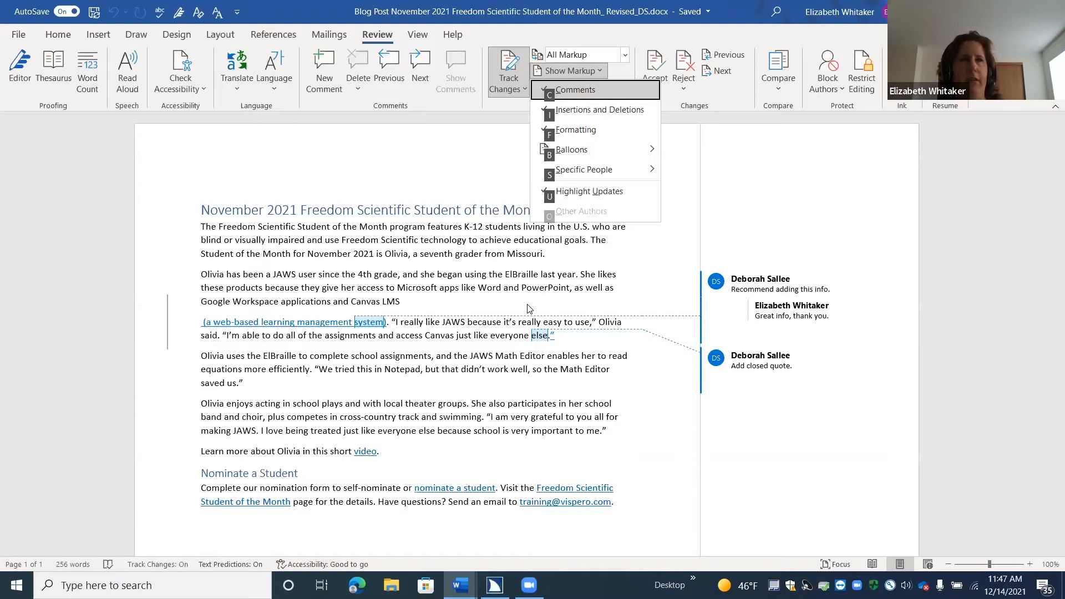
{"action": "key", "text": "Down"}
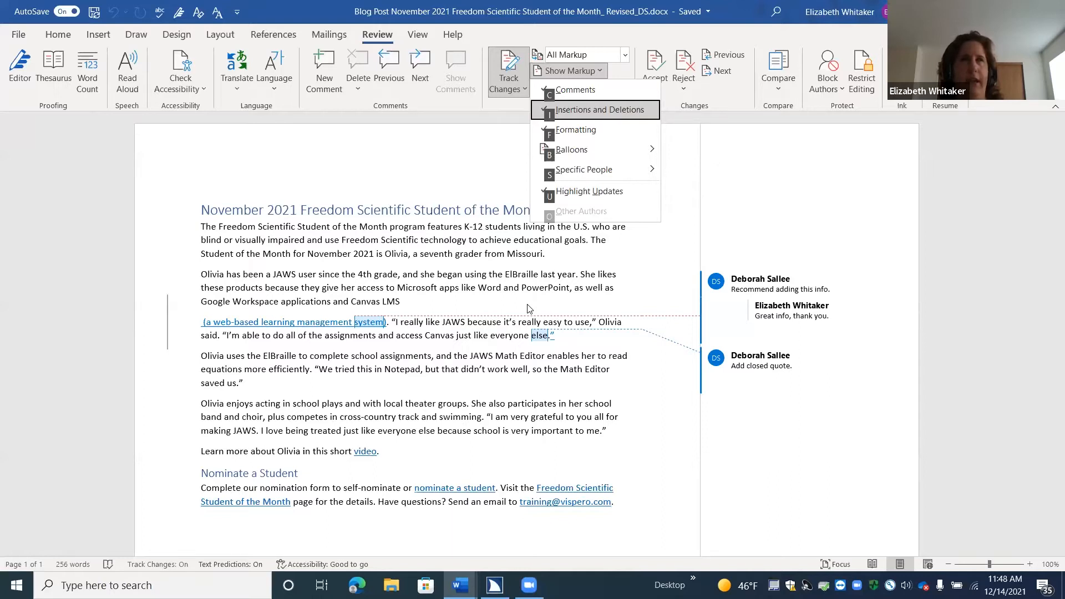
{"action": "key", "text": "Down"}
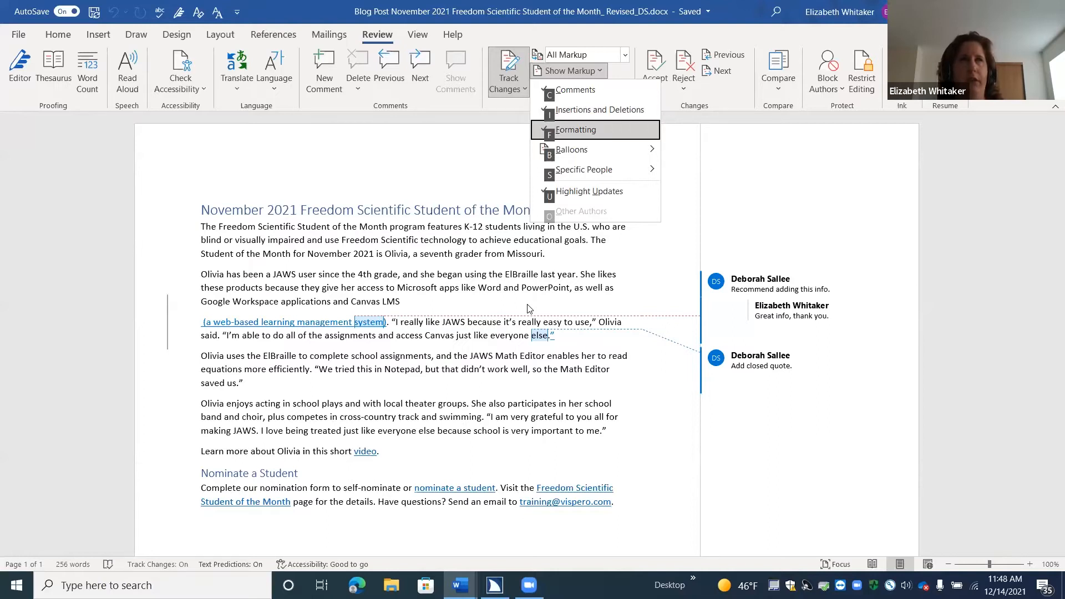
{"action": "key", "text": "Down"}
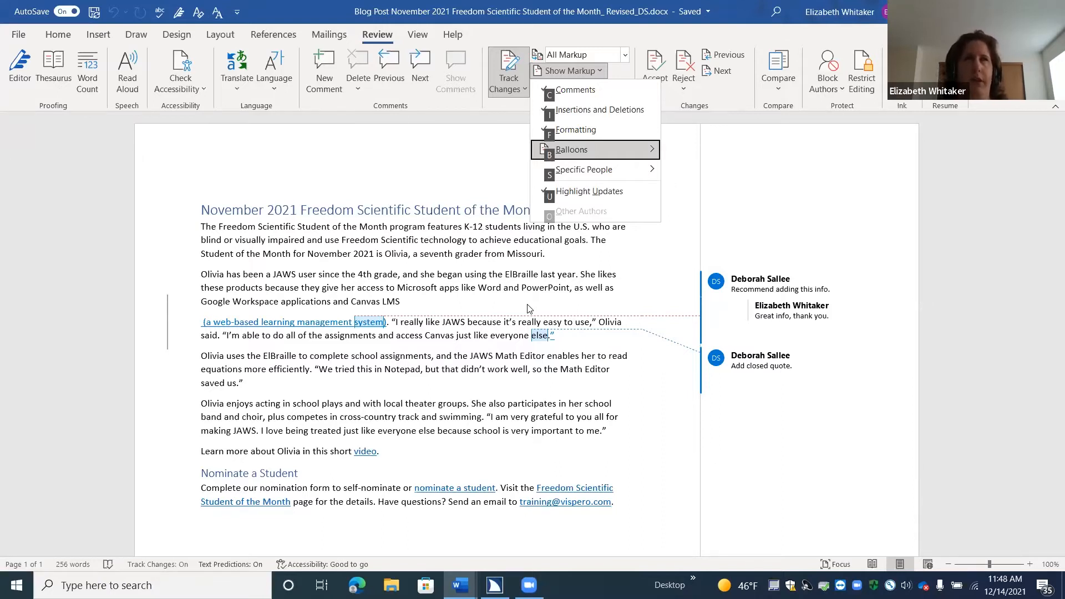
{"action": "key", "text": "Down"}
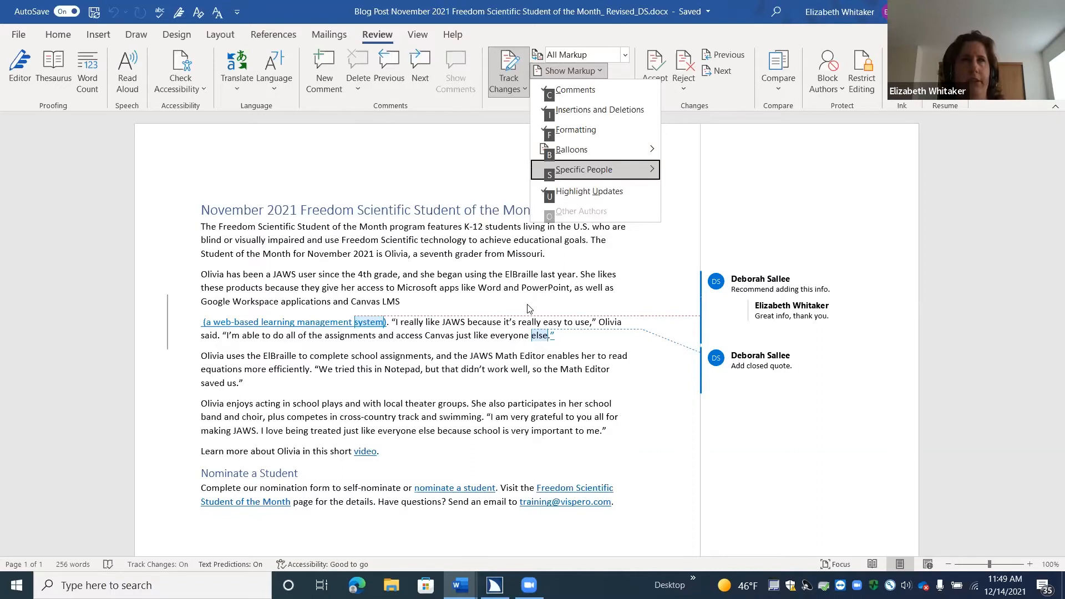
{"action": "key", "text": "Right"}
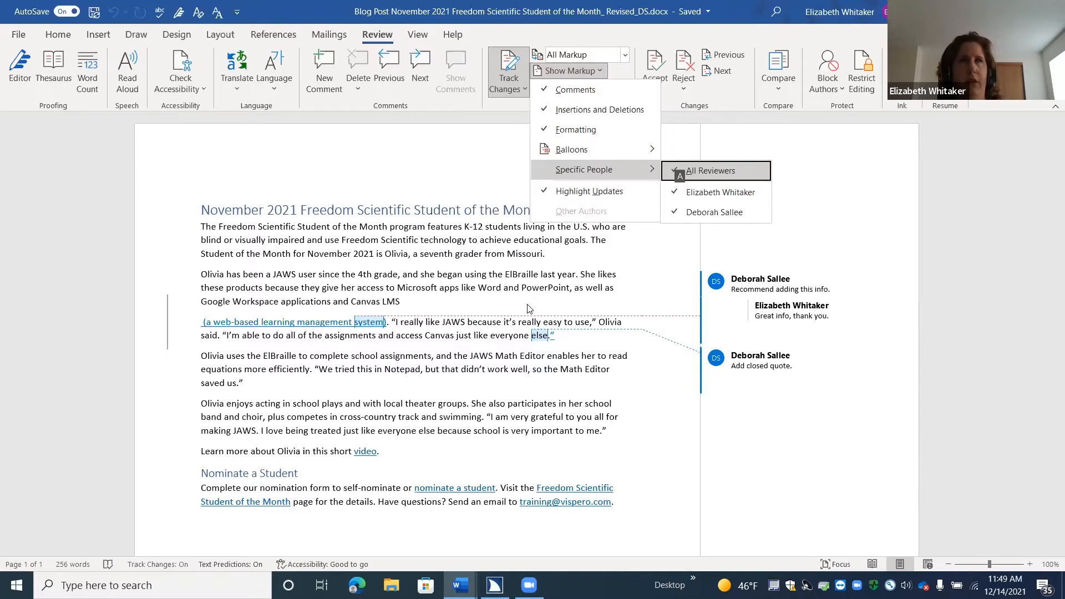
{"action": "key", "text": "Down"}
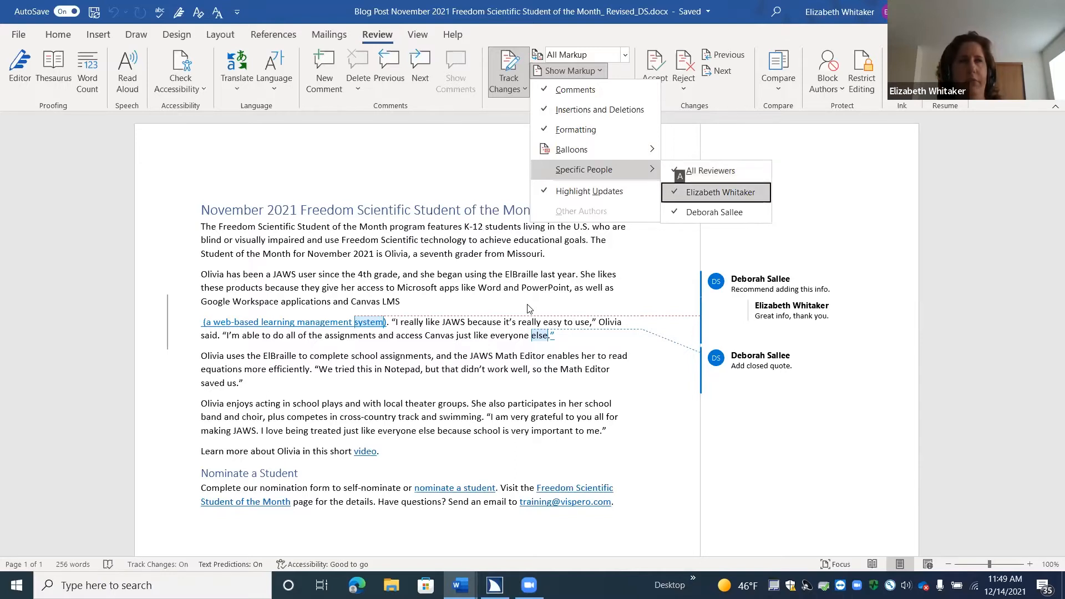
{"action": "key", "text": "Down"}
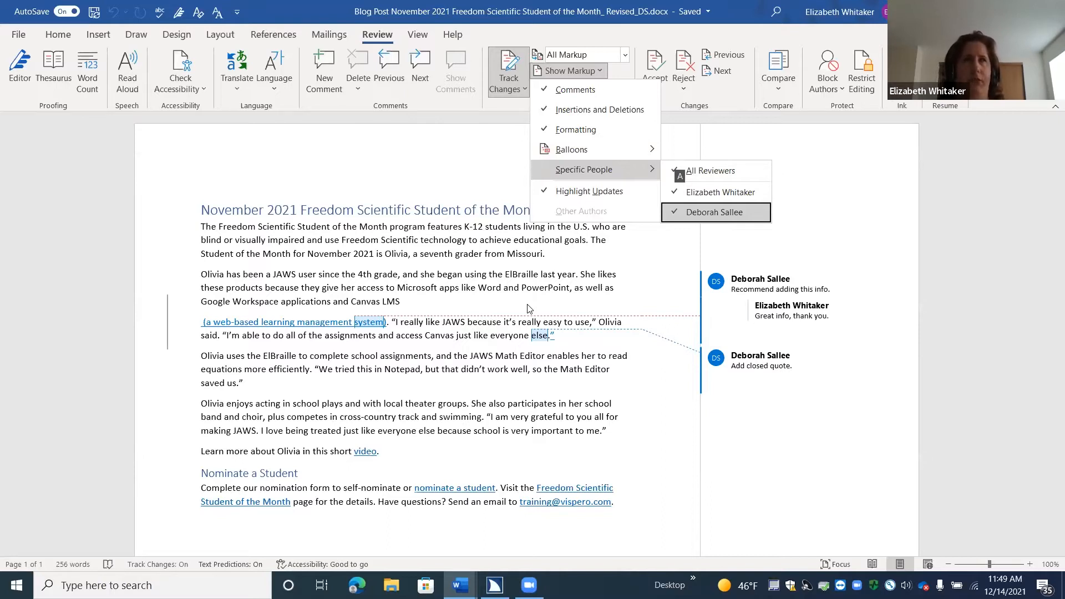
{"action": "key", "text": "Down"}
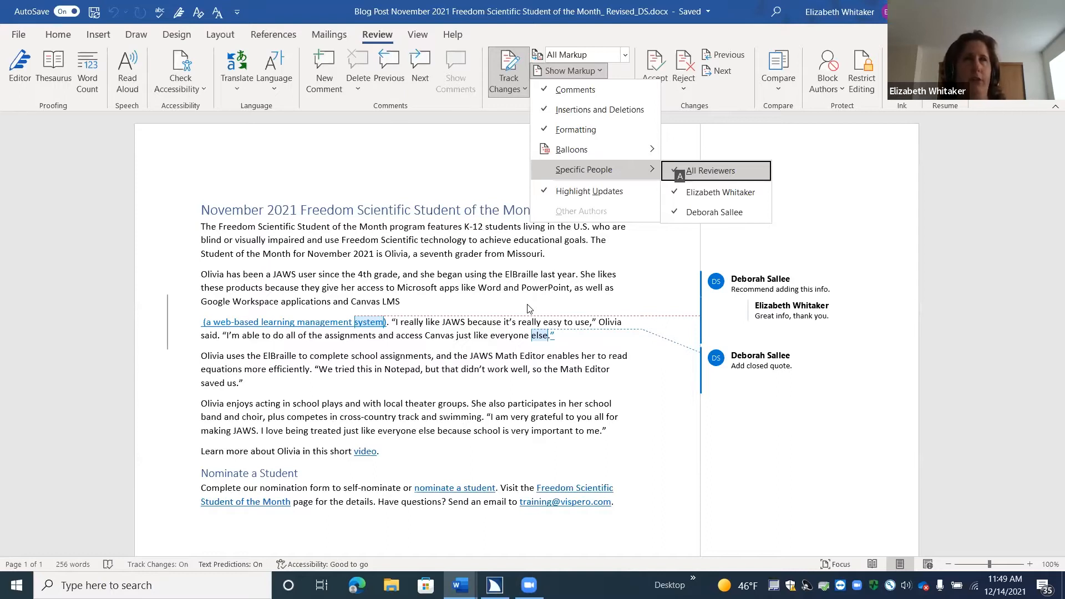
{"action": "key", "text": "Escape"}
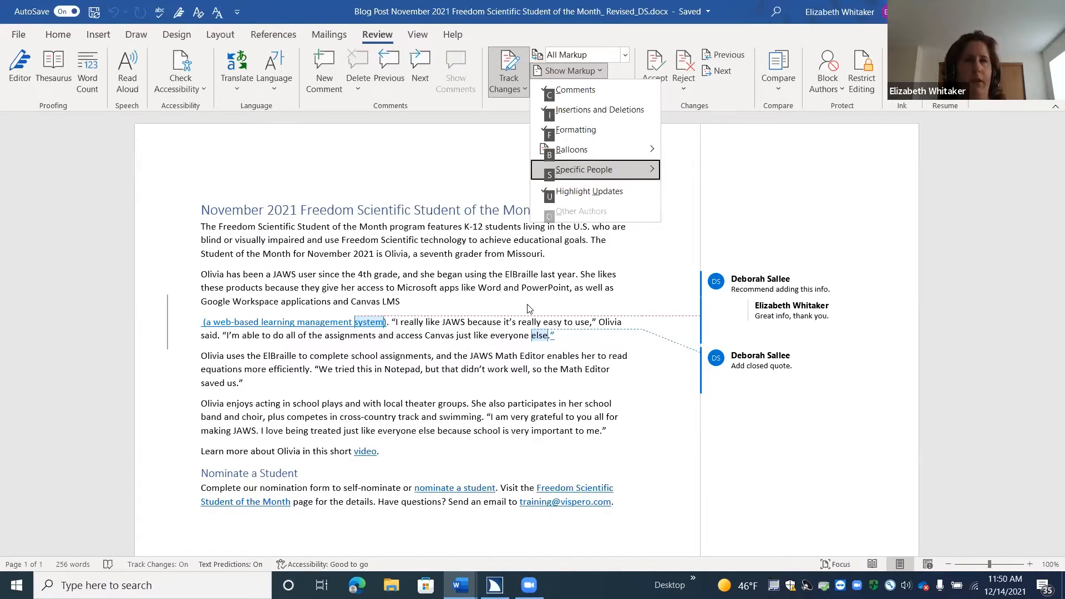
{"action": "key", "text": "Down"}
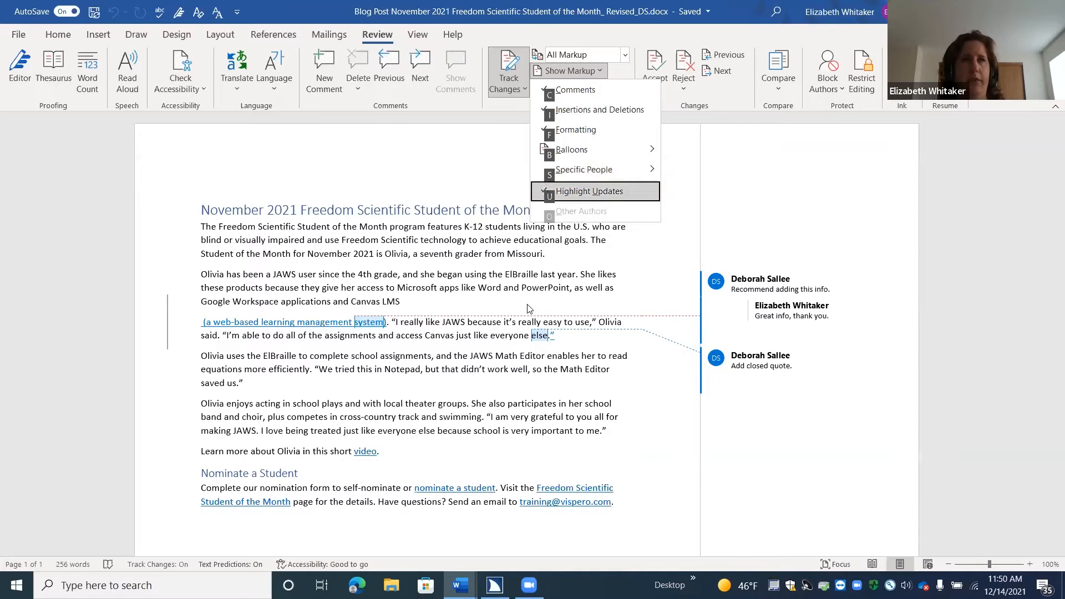
{"action": "key", "text": "Down"}
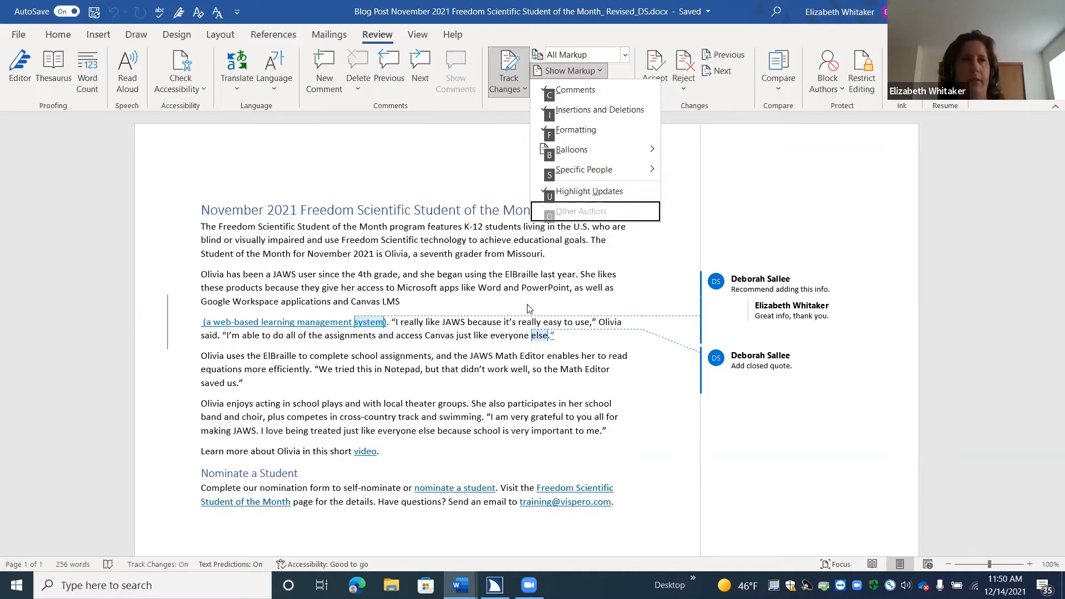
{"action": "key", "text": "Down"}
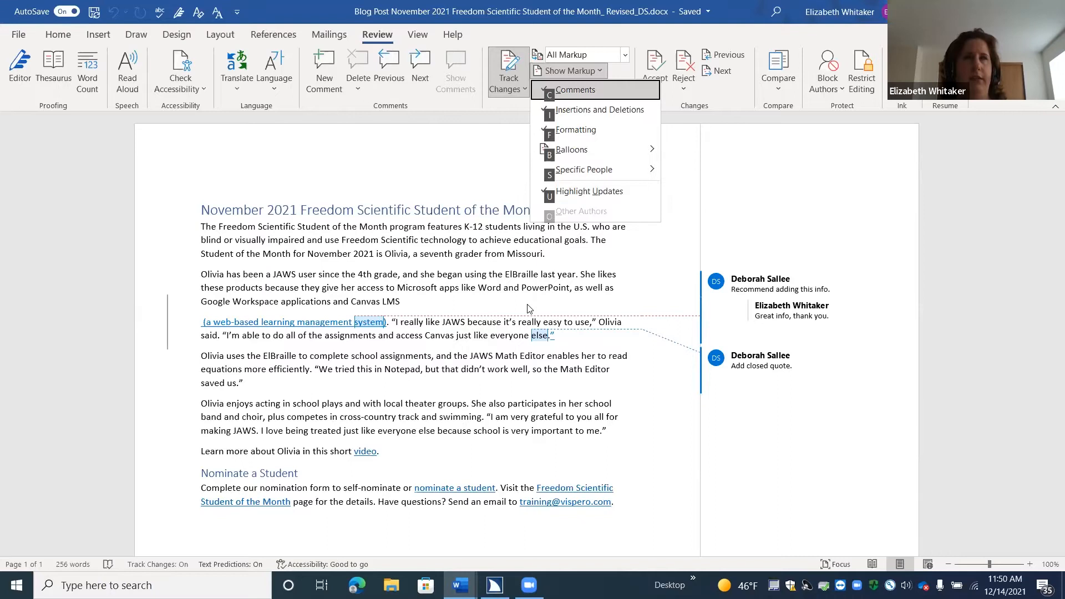
{"action": "key", "text": "Escape"}
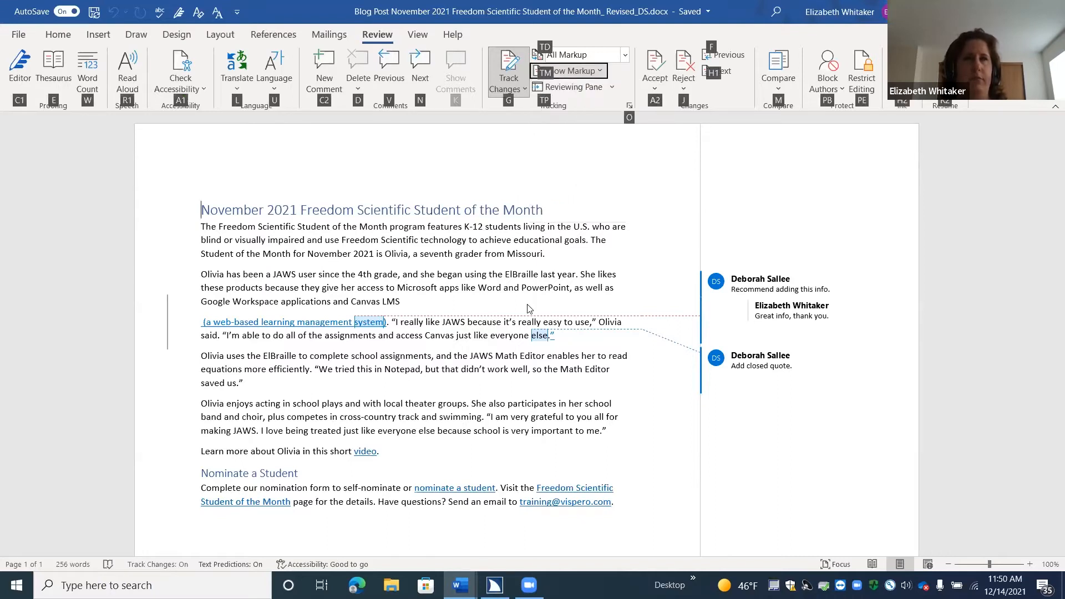
{"action": "key", "text": "Escape"}
{"action": "key", "text": "Escape"}
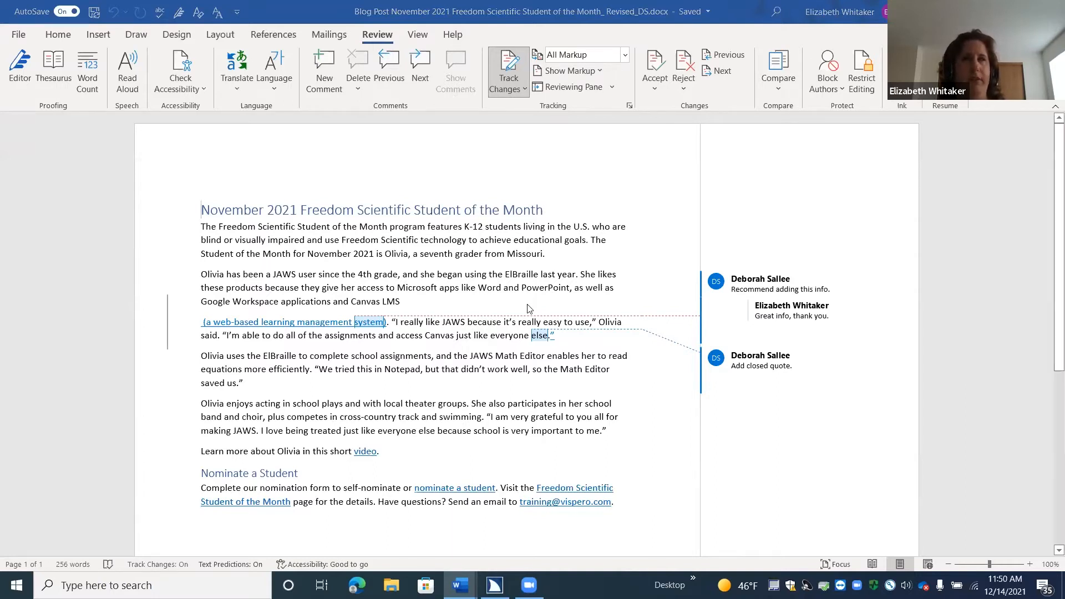
Step: Switch to the running slide show presentation and advance it to the Poll Question slide
{"action": "key", "text": "alt+Tab"}
{"action": "key", "text": "alt+Tab"}
{"action": "key", "text": "alt+Tab"}
{"action": "key", "text": "alt+Tab"}
{"action": "key", "text": "alt+Tab"}
{"action": "key", "text": "alt+Tab"}
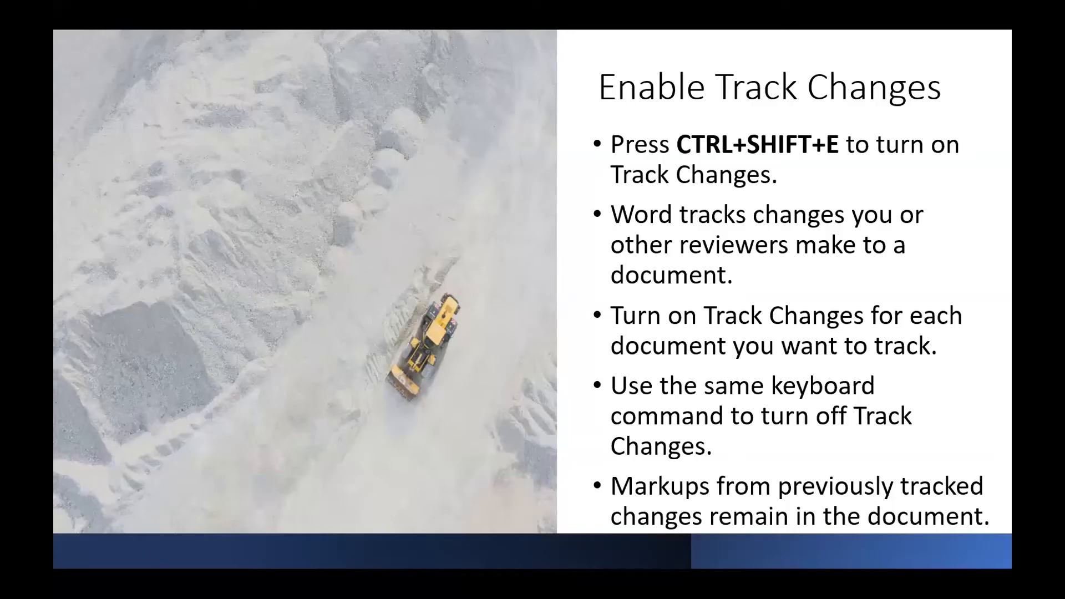
{"action": "key", "text": "Right"}
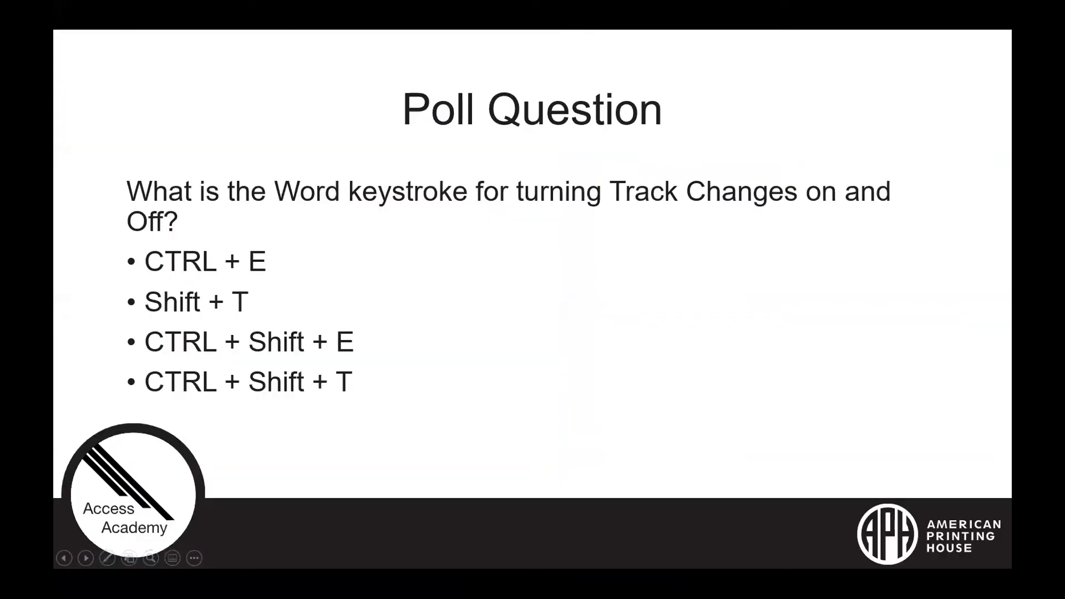
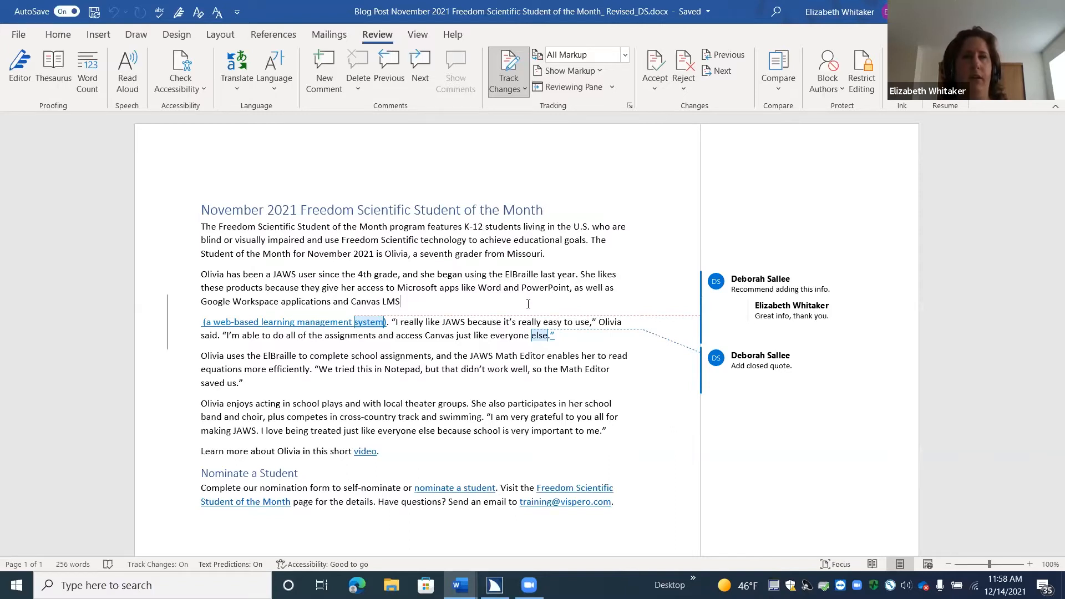
Step: Check the tracked insertion about the web-based learning management system, and return the text cursor to the document title
{"action": "key", "text": "Right"}
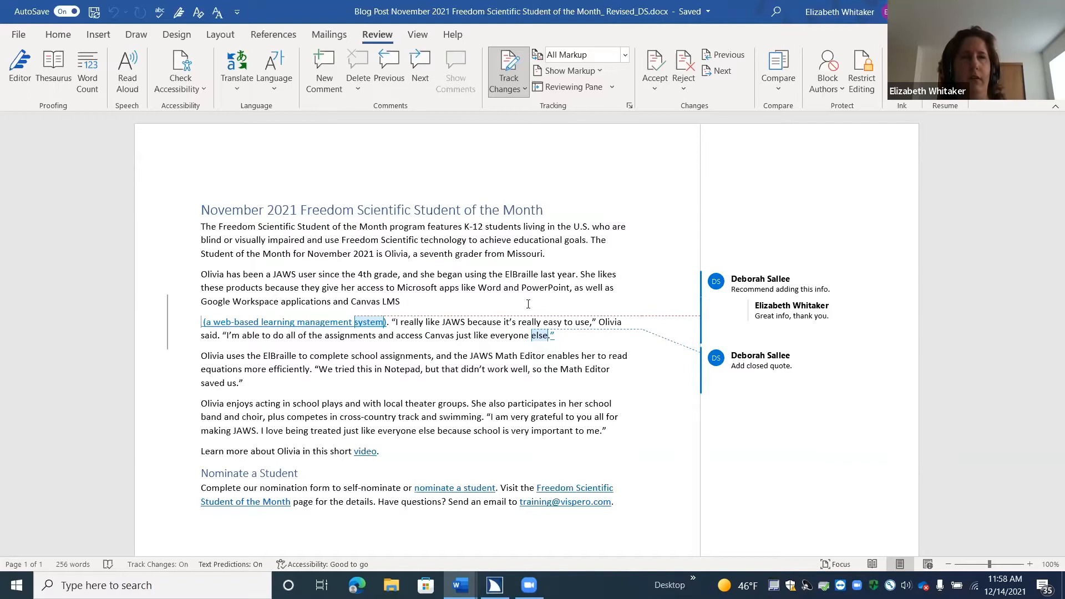
{"action": "key", "text": "n"}
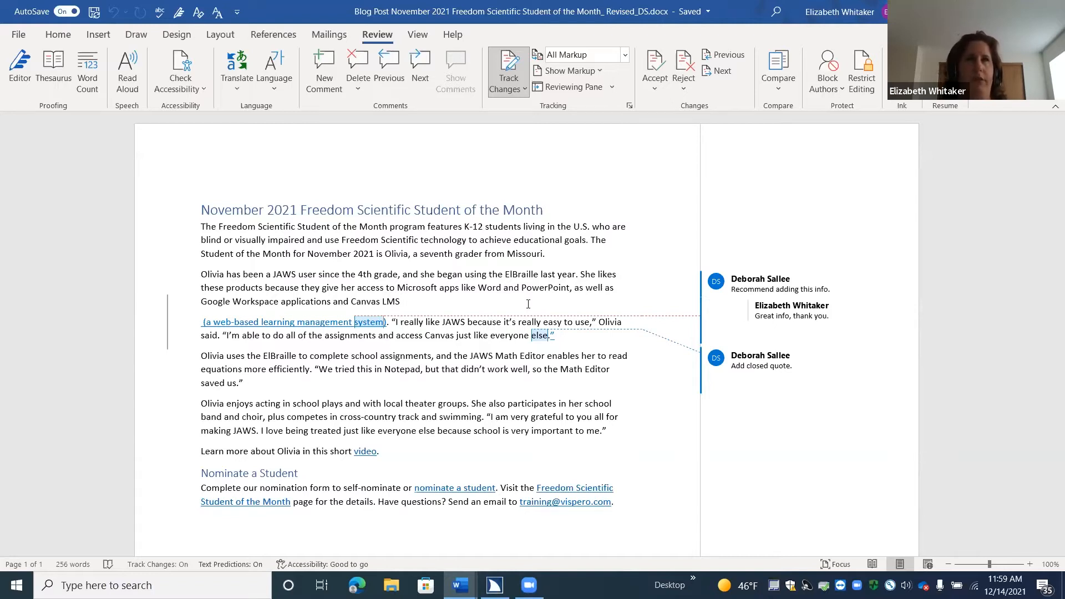
{"action": "key", "text": "Home"}
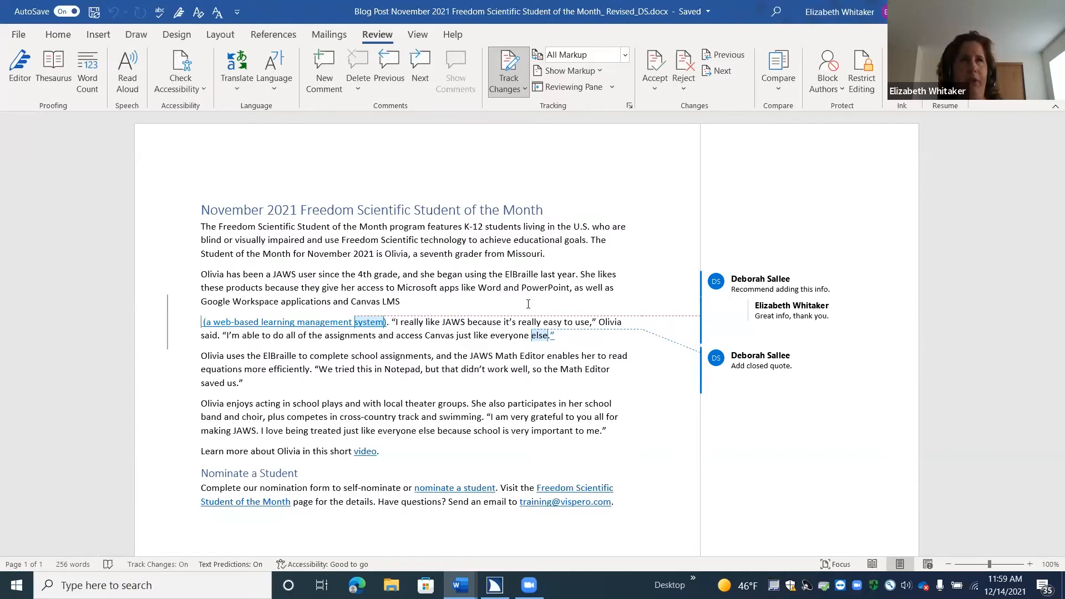
{"action": "key", "text": "Up"}
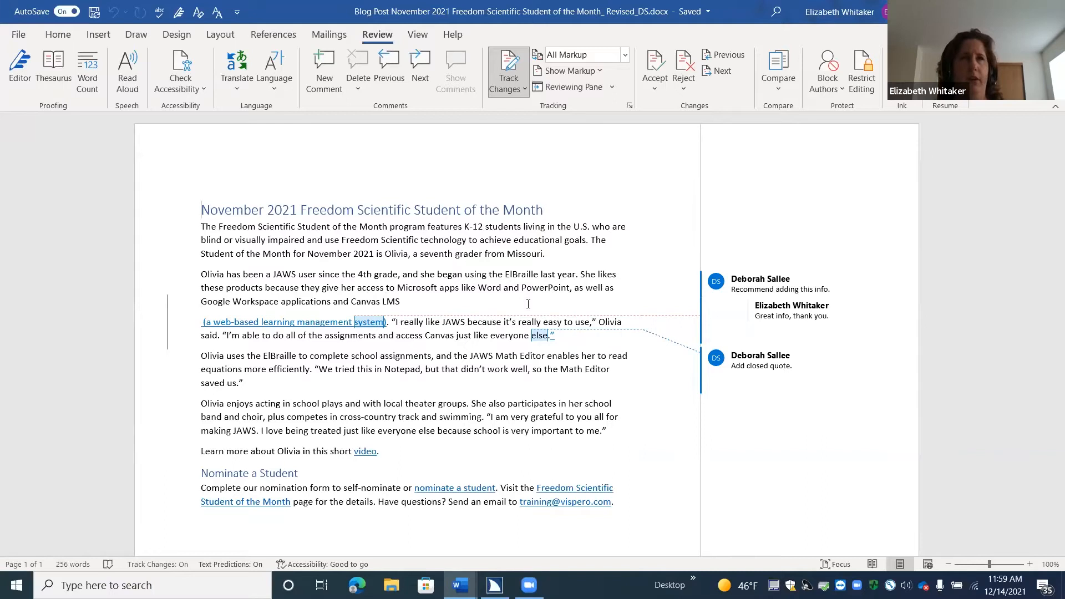
Step: Show the document's revisions and comments in the vertical Reviewing Pane
{"action": "key", "text": "alt"}
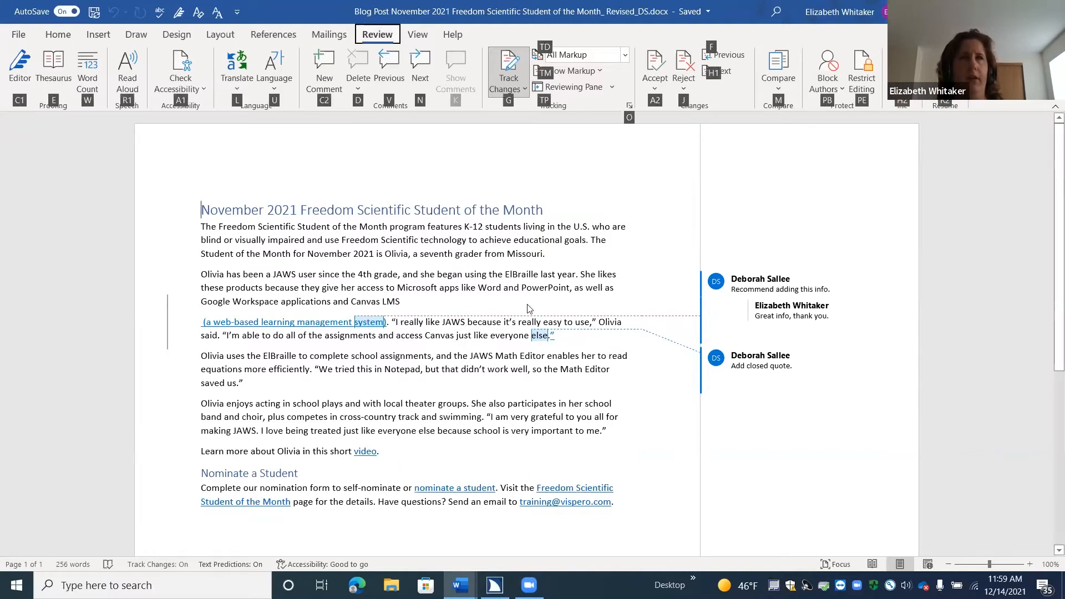
{"action": "key", "text": "t"}
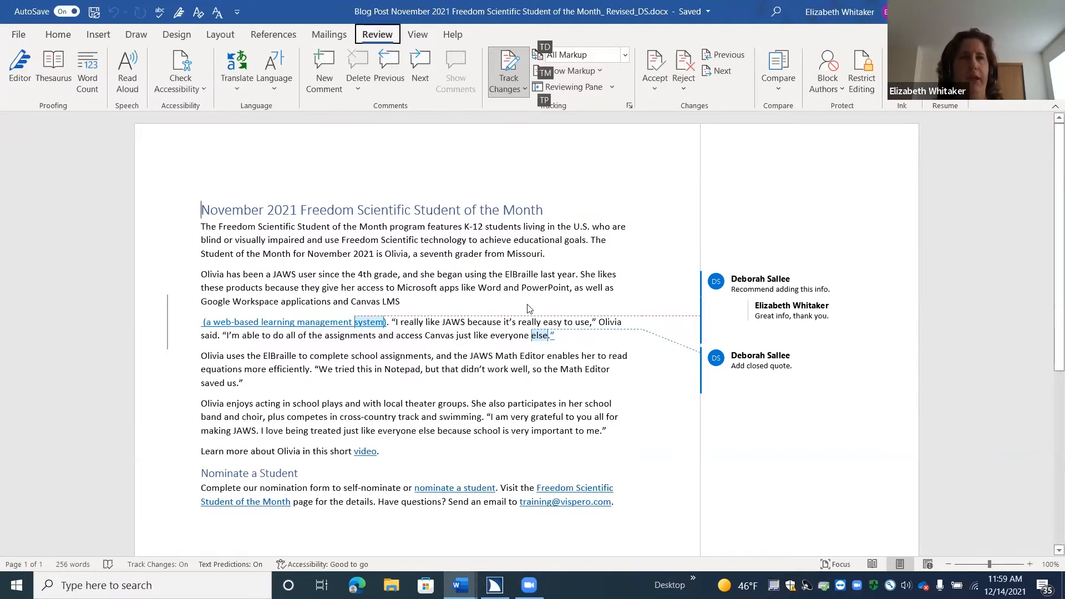
{"action": "key", "text": "p"}
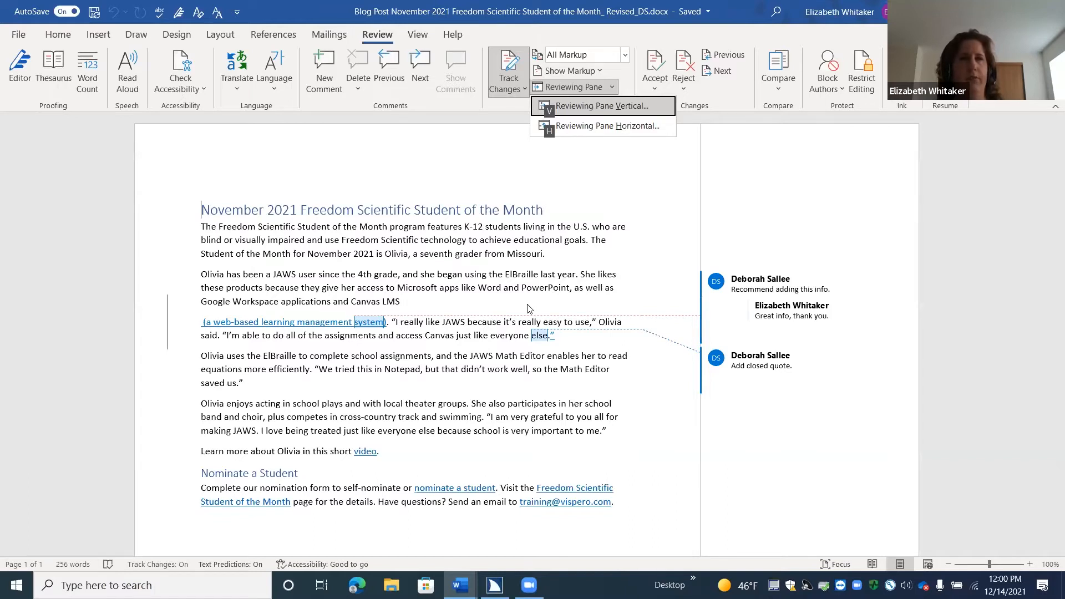
{"action": "key", "text": "Down"}
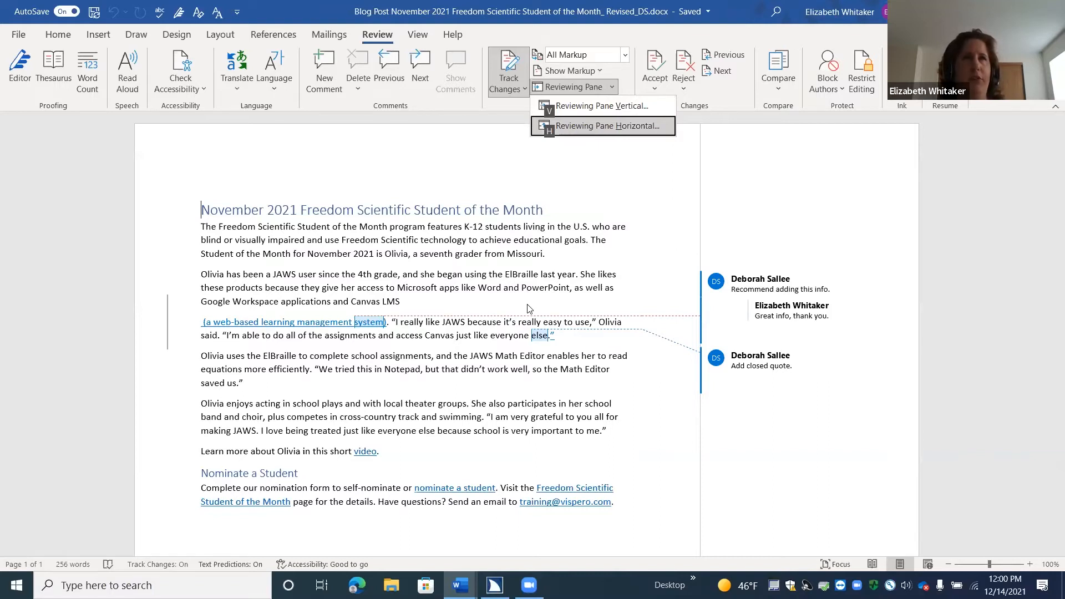
{"action": "key", "text": "Up"}
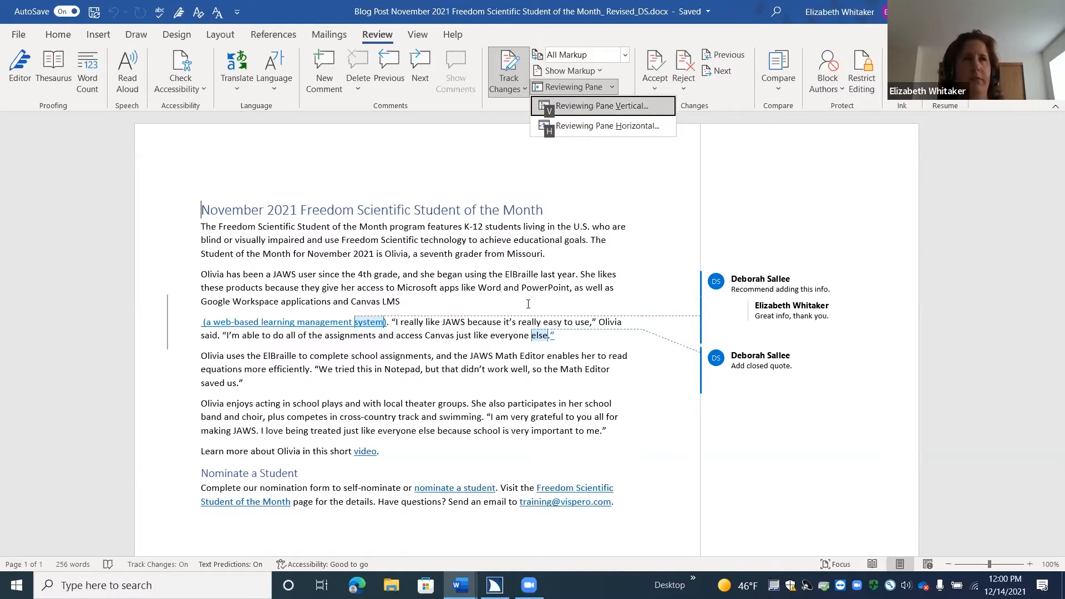
{"action": "key", "text": "Return"}
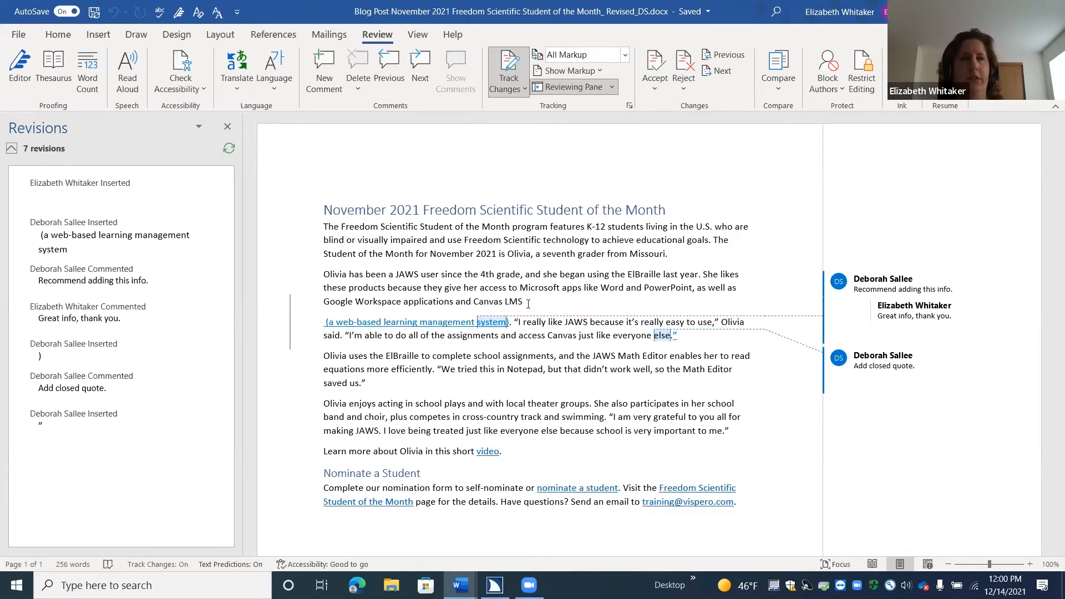
Step: Move into the Revisions pane and read down its entries to the reply "Great info, thank you."
{"action": "key", "text": "Tab"}
{"action": "key", "text": "Tab"}
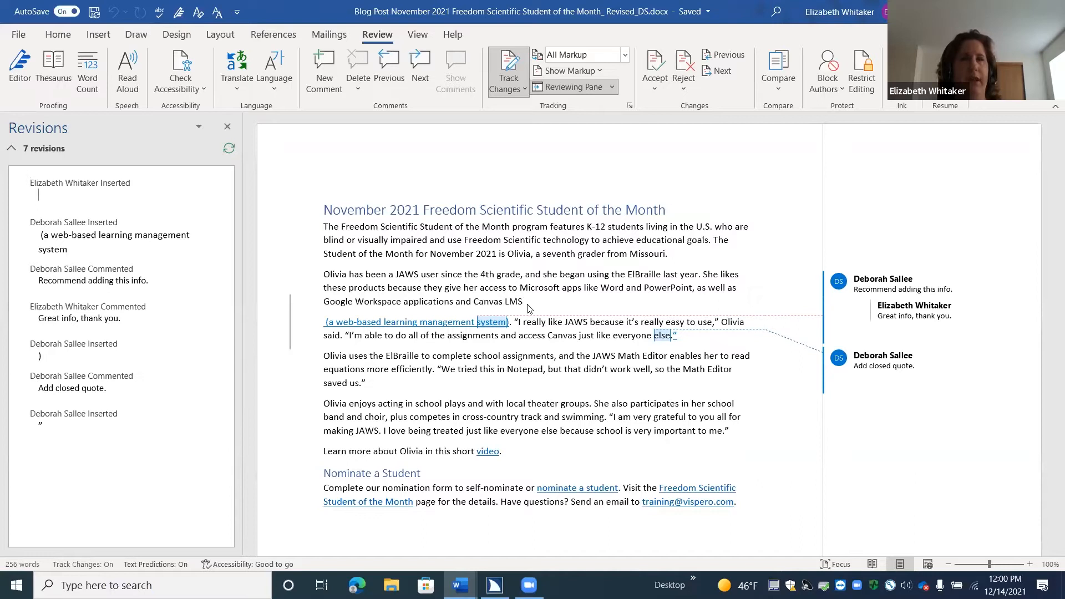
{"action": "key", "text": "Up"}
{"action": "key", "text": "Down"}
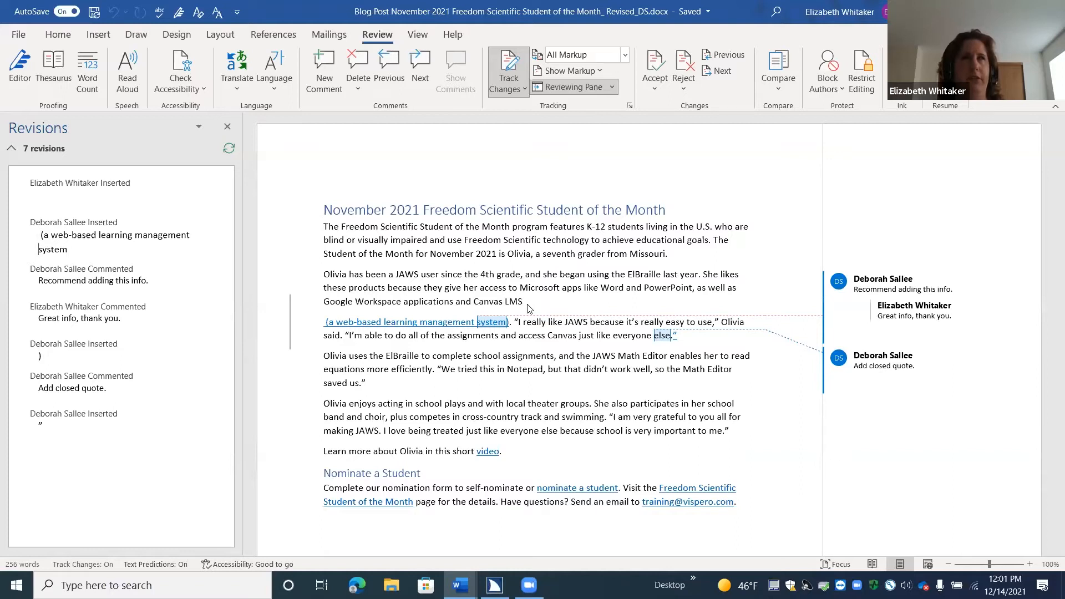
{"action": "key", "text": "Down"}
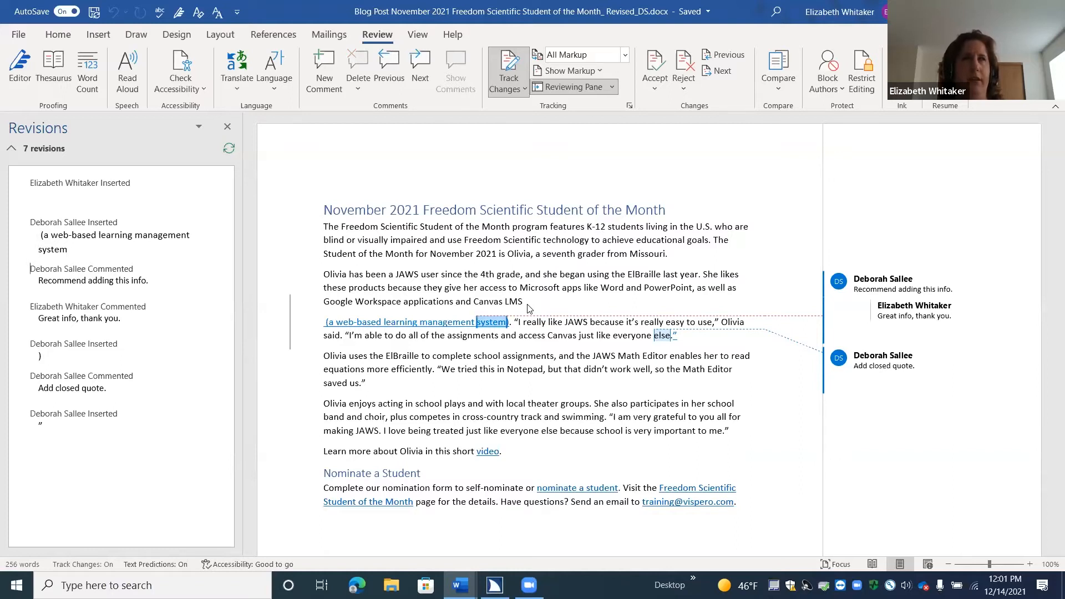
{"action": "key", "text": "Down"}
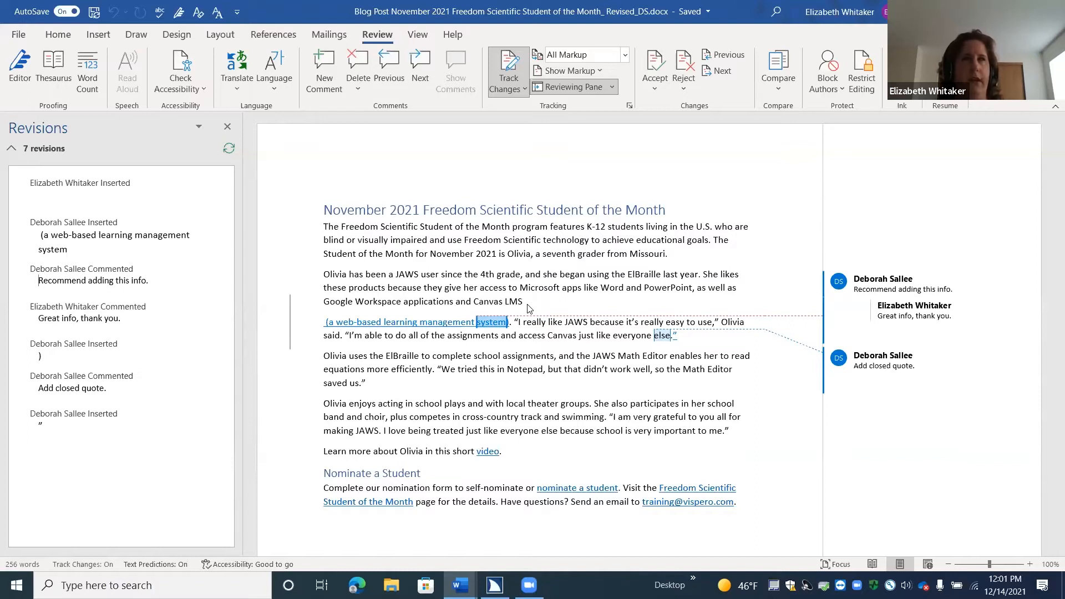
{"action": "key", "text": "Down"}
{"action": "key", "text": "Down"}
Step: Close the vertical Reviewing Pane and return to the document
{"action": "key", "text": "alt"}
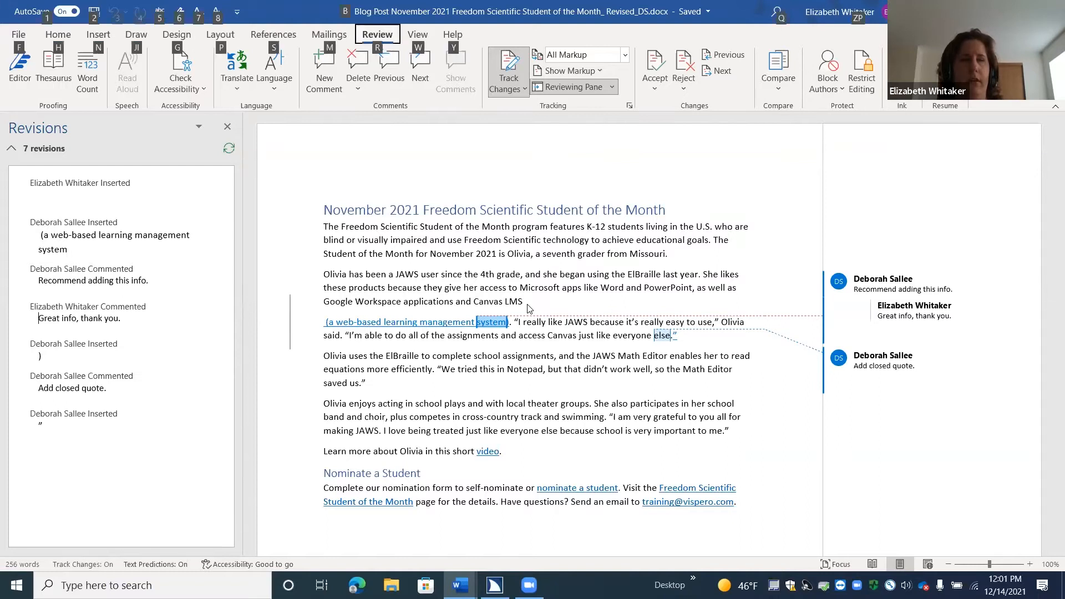
{"action": "key", "text": "r"}
{"action": "key", "text": "t"}
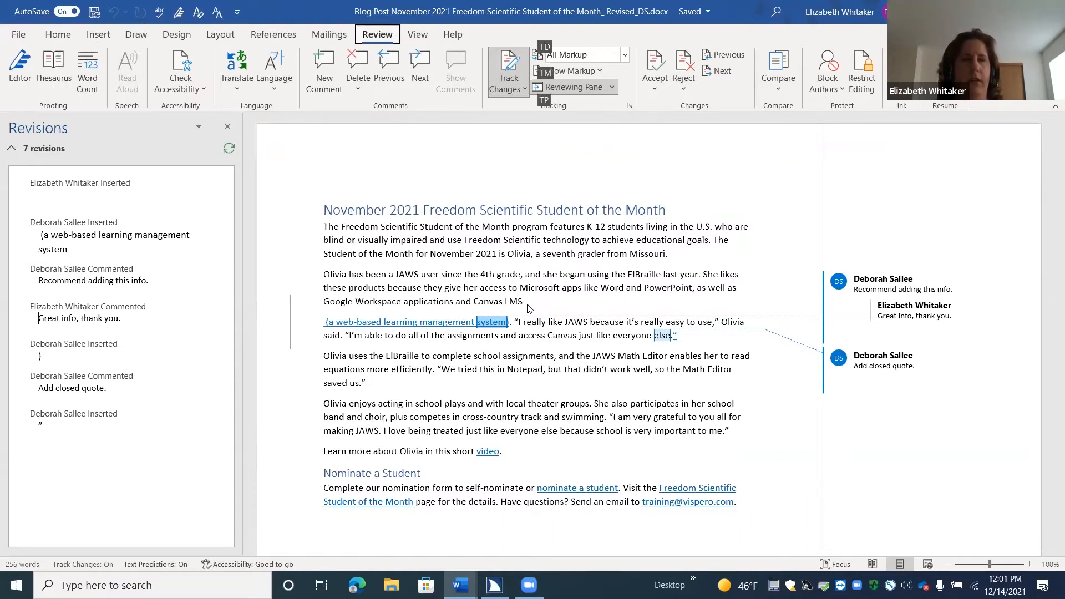
{"action": "key", "text": "p"}
{"action": "key", "text": "v"}
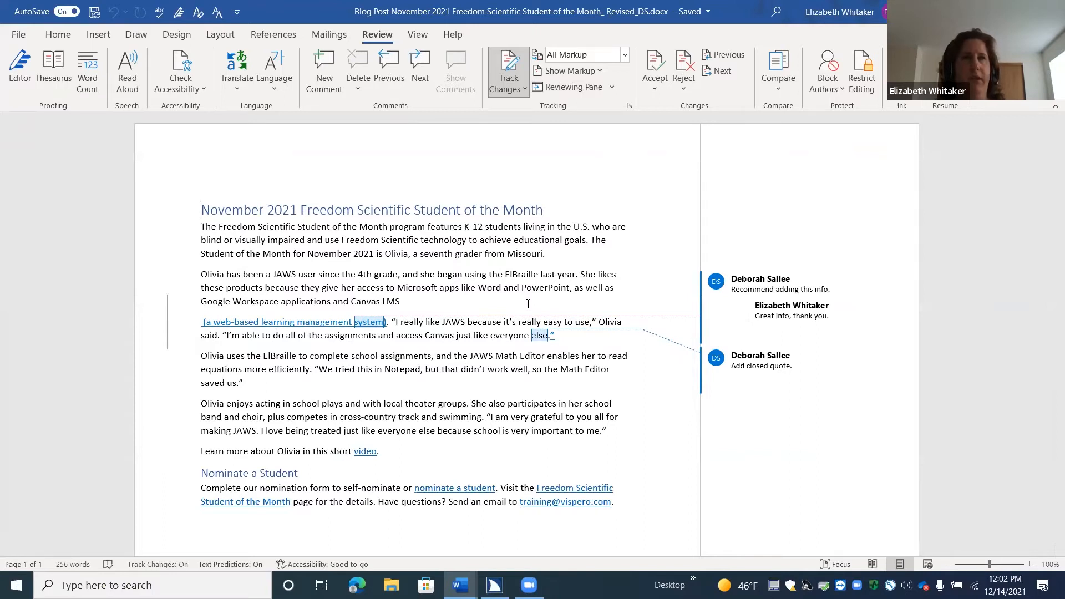
Step: Display the document's Revisions in the JAWS Virtual Viewer, check who inserted what and when, and close the viewer
{"action": "key", "text": "super+apostrophe"}
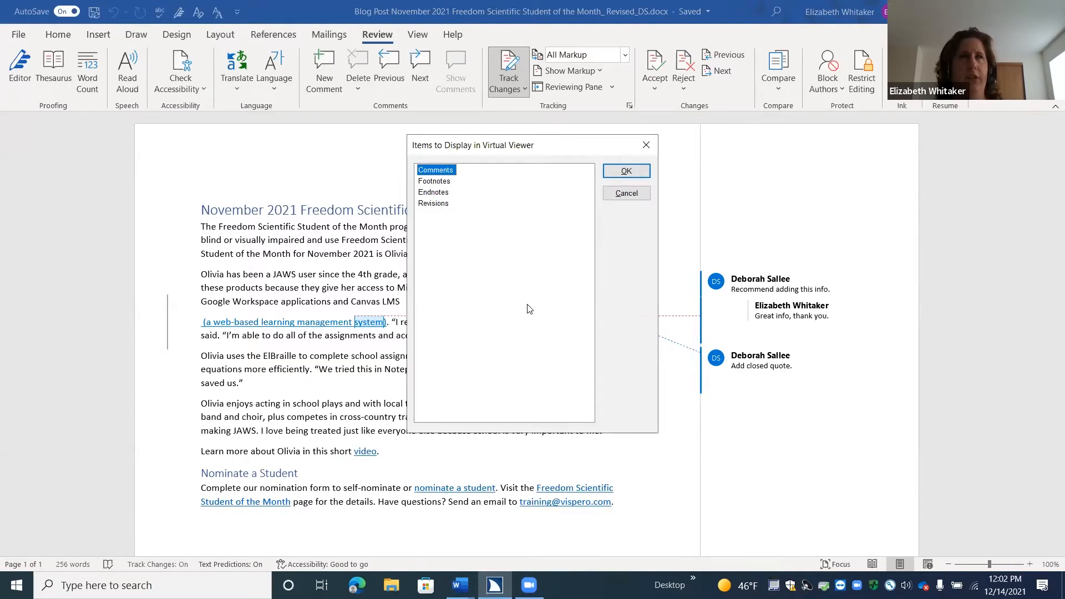
{"action": "key", "text": "Down"}
{"action": "key", "text": "Down"}
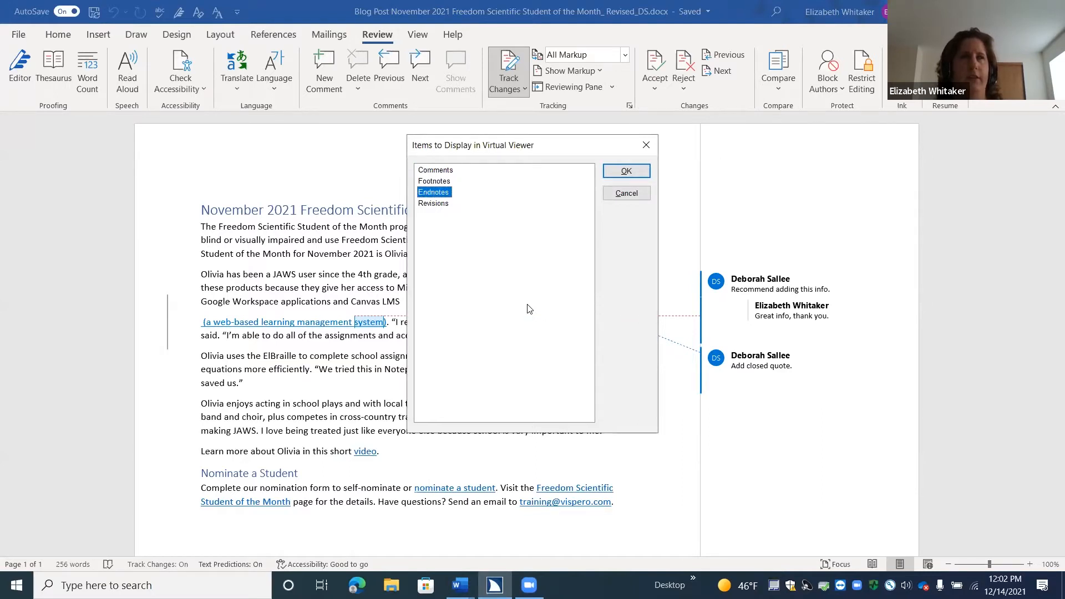
{"action": "key", "text": "Down"}
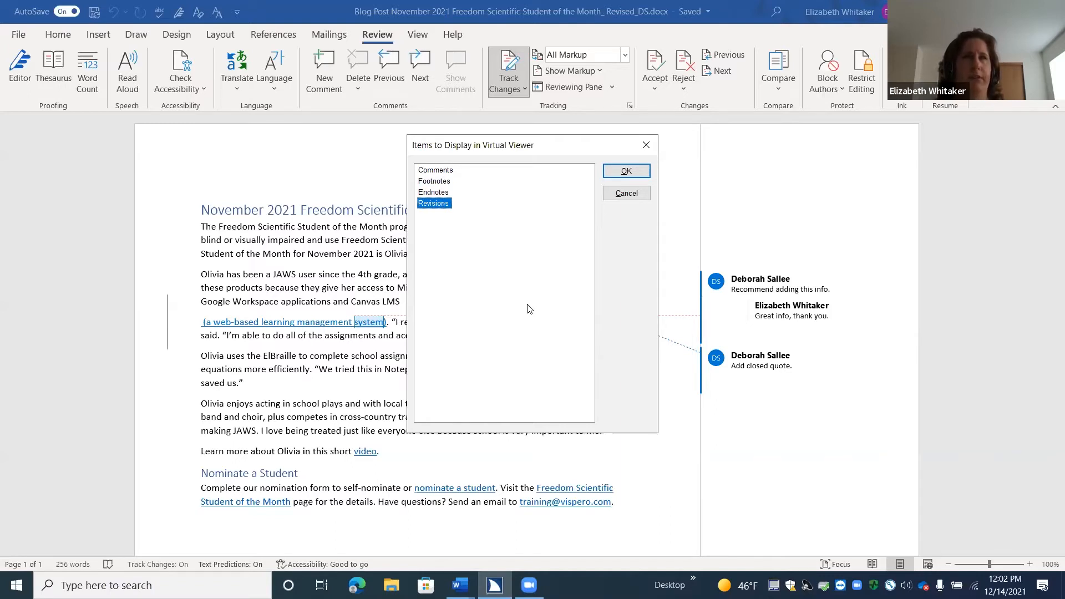
{"action": "key", "text": "Return"}
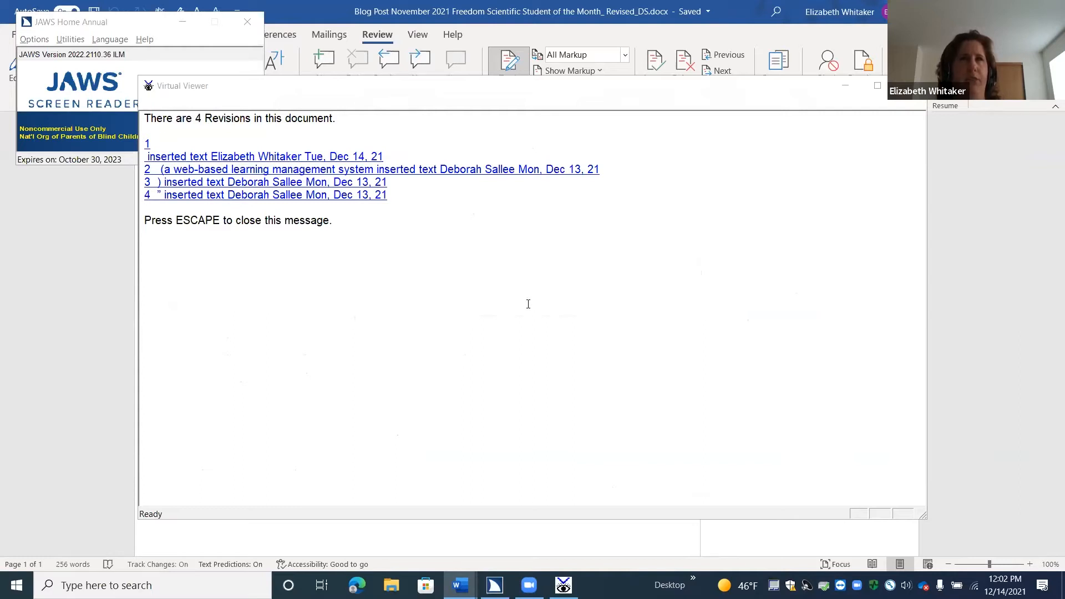
{"action": "key", "text": "Escape"}
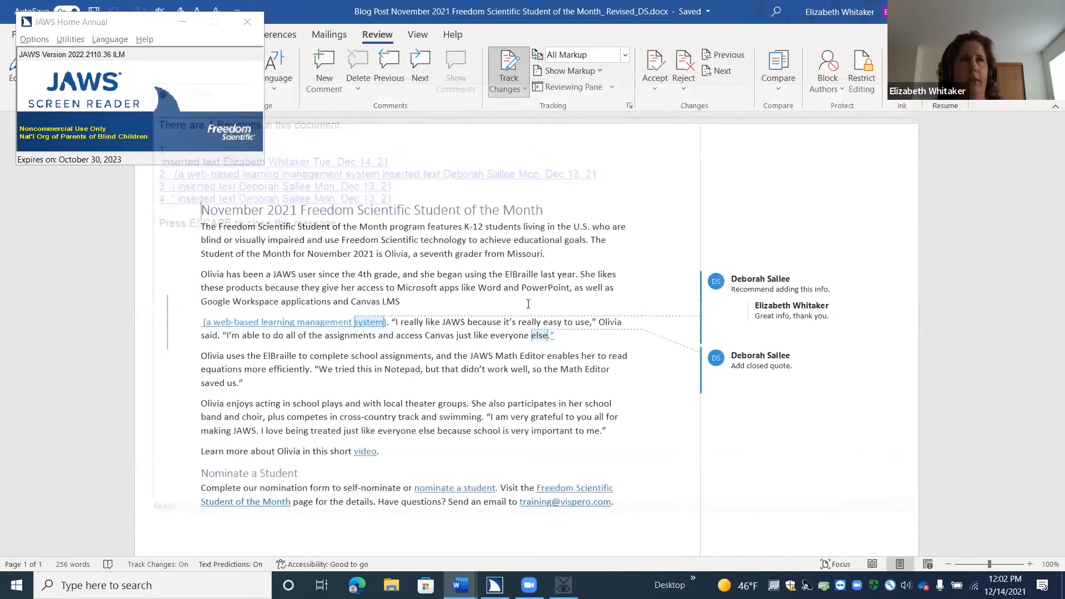
Step: Delete the stray paragraph break between "Canvas LMS" and "(a web-based learning management system)"
{"action": "key", "text": "Down"}
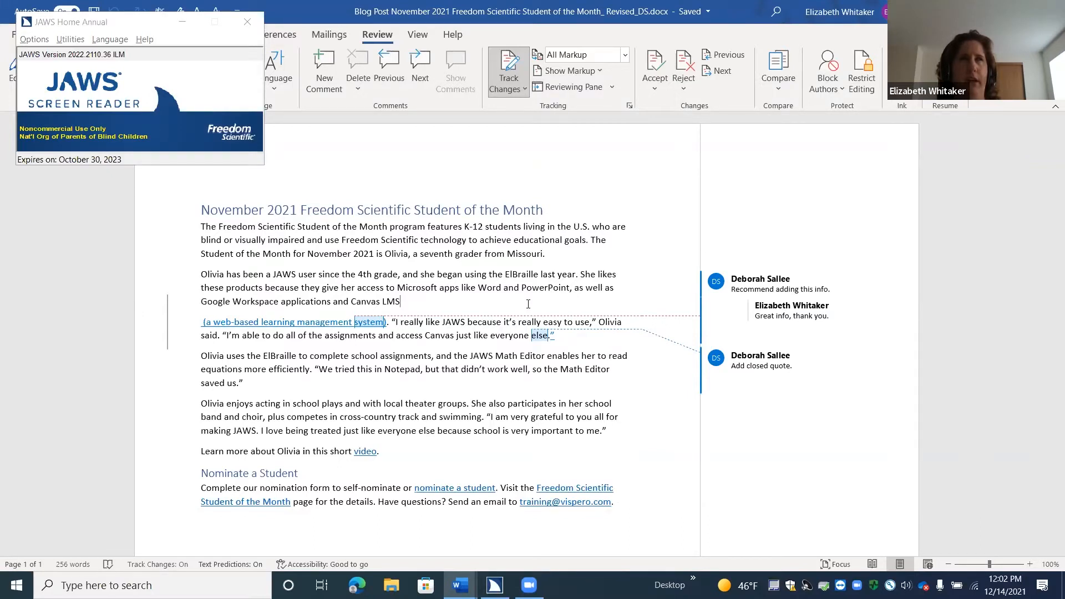
{"action": "key", "text": "Up"}
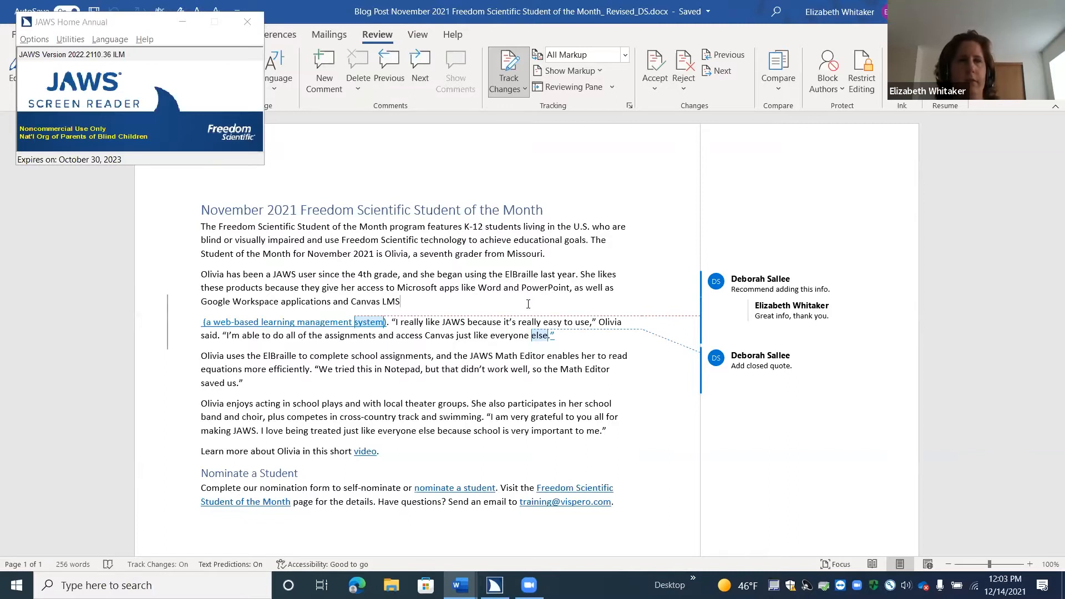
{"action": "key", "text": "Right"}
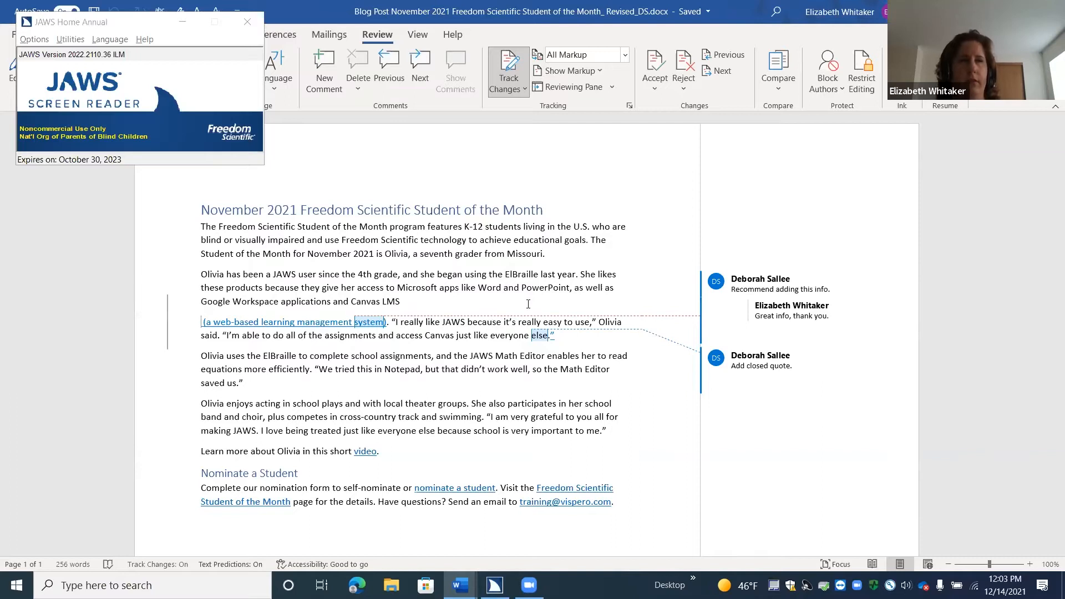
{"action": "key", "text": "BackSpace"}
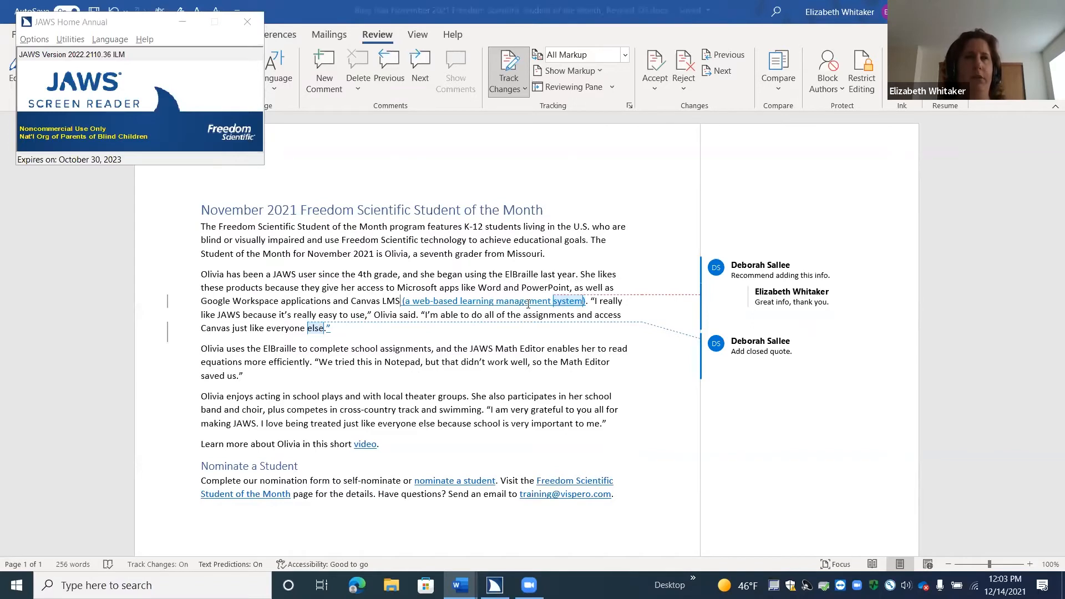
Step: Recheck the Revisions in the Virtual Viewer after removing the paragraph break, and go back to the document
{"action": "key", "text": "ctrl+shift+apostrophe"}
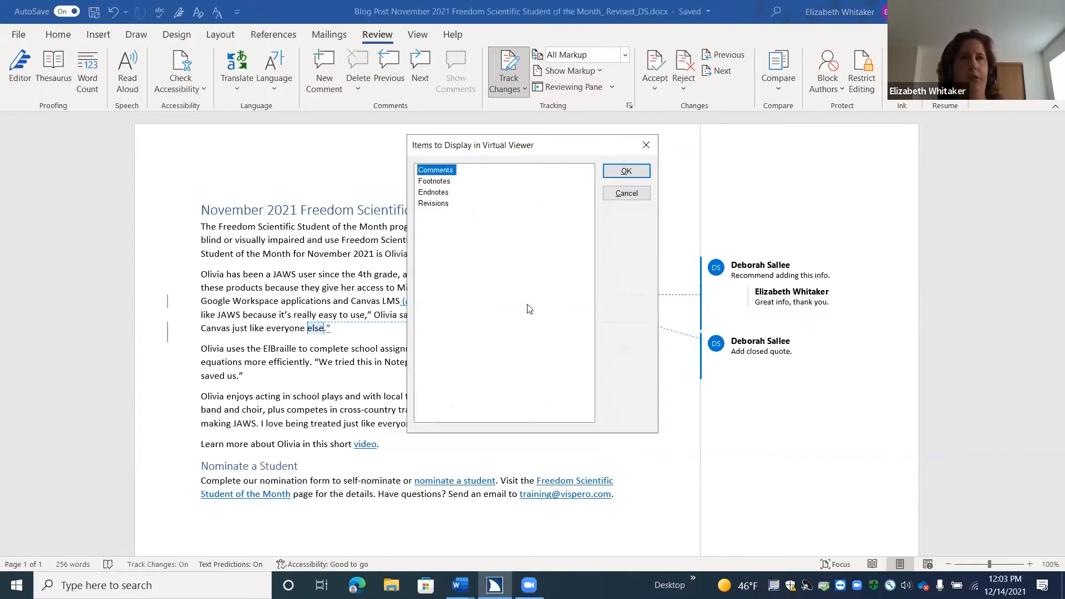
{"action": "key", "text": "Down"}
{"action": "key", "text": "Down"}
{"action": "key", "text": "Down"}
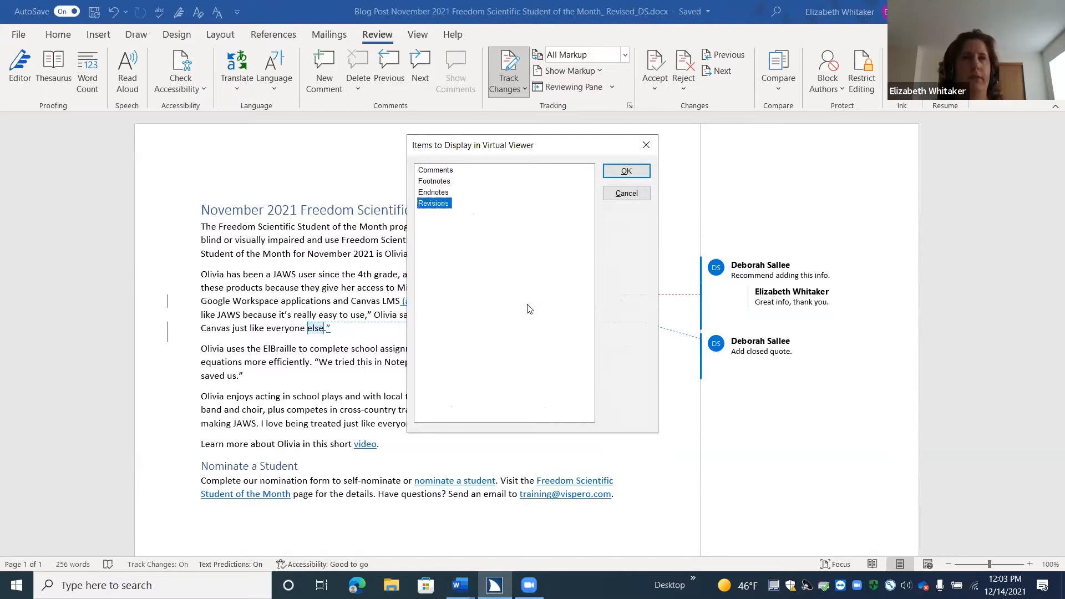
{"action": "key", "text": "Return"}
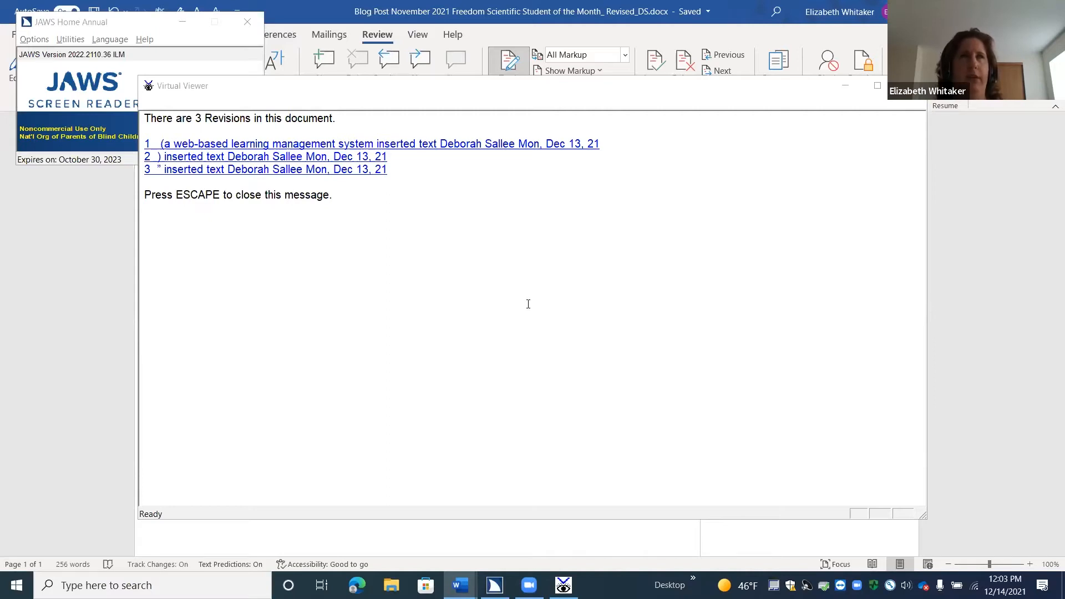
{"action": "key", "text": "Return"}
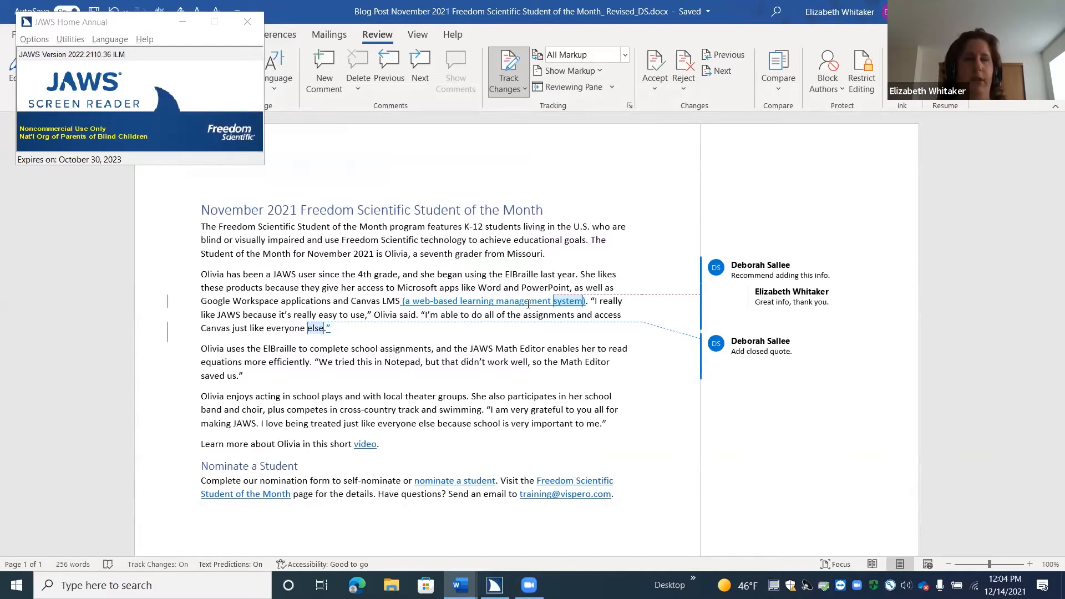
Step: Bring up the JAWS Revisions list and jump to the "(a web-based learning management system" insertion in the document
{"action": "key", "text": "ctrl+shift+Insert+r"}
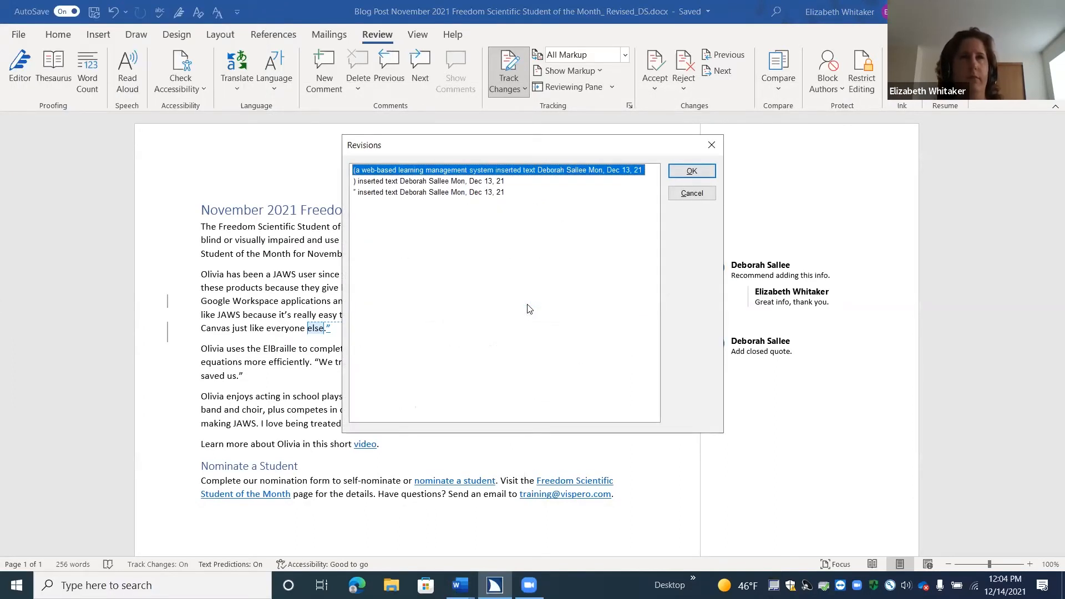
{"action": "key", "text": "Down"}
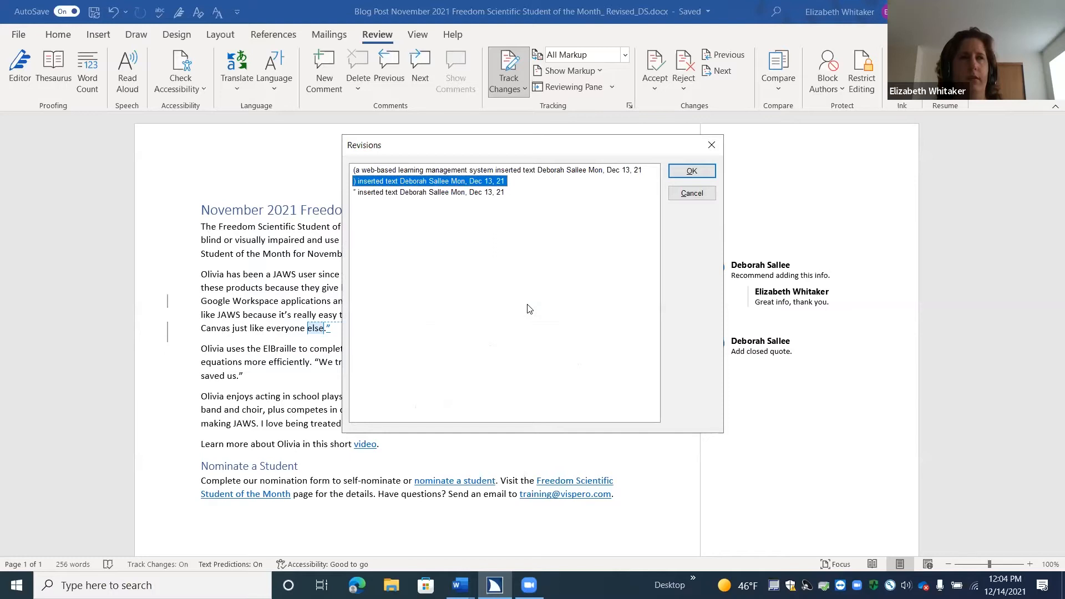
{"action": "key", "text": "Up"}
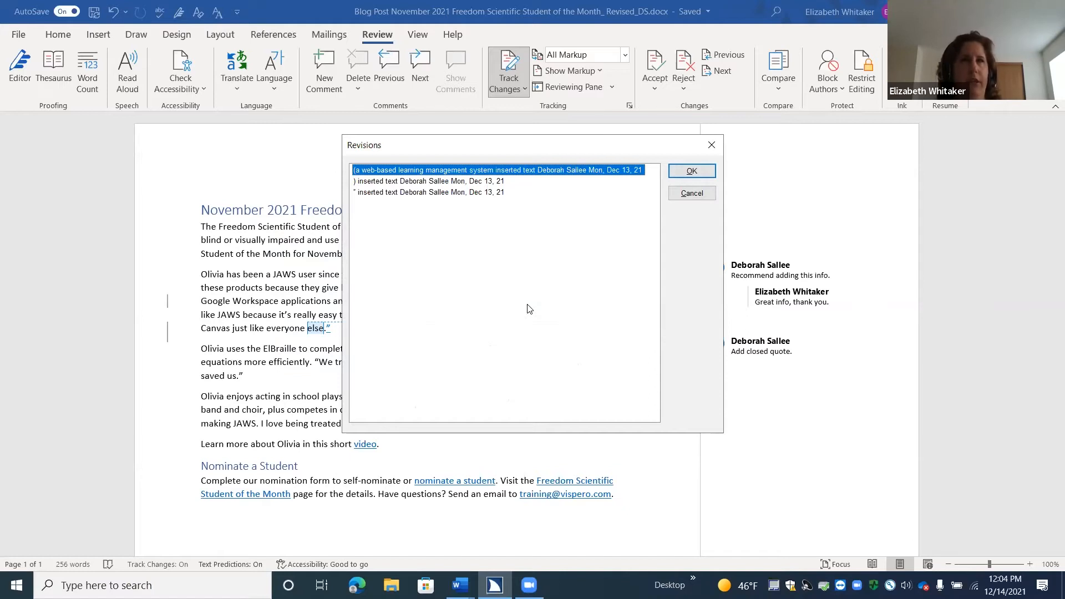
{"action": "key", "text": "Down"}
{"action": "key", "text": "Up"}
{"action": "key", "text": "Return"}
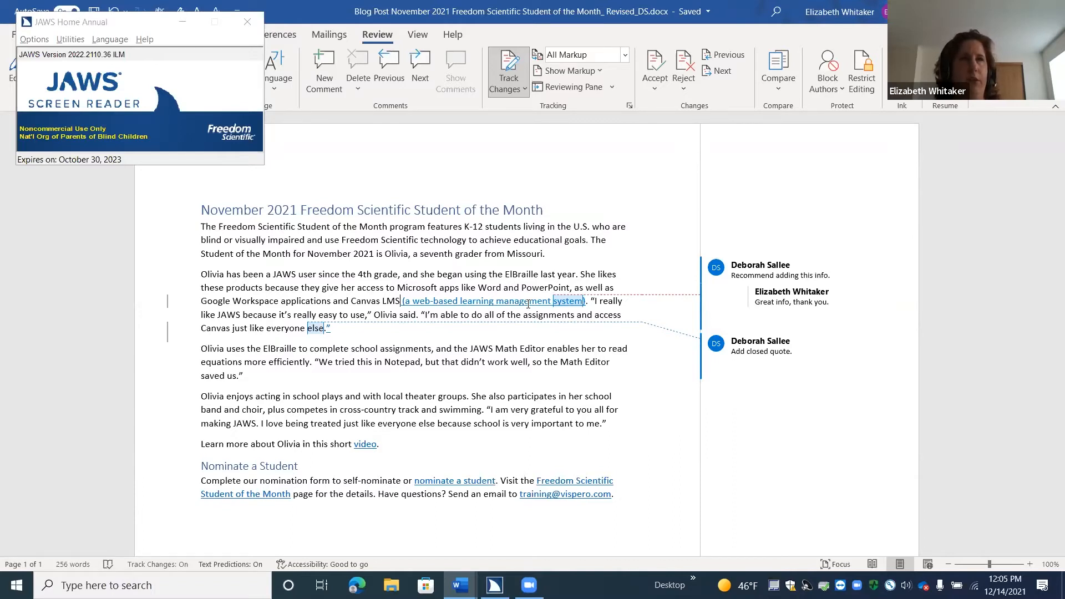
{"action": "key", "text": "alt+Tab"}
{"action": "key", "text": "alt+Tab"}
{"action": "key", "text": "alt+Tab"}
{"action": "key", "text": "alt+Tab"}
{"action": "key", "text": "alt+Tab"}
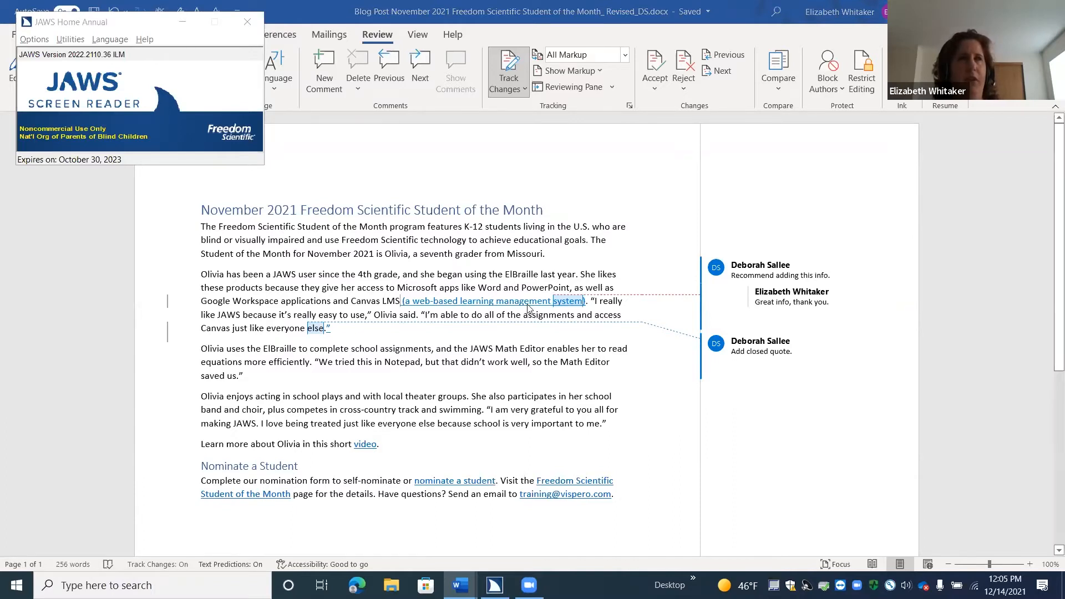
{"action": "key", "text": "alt+Tab"}
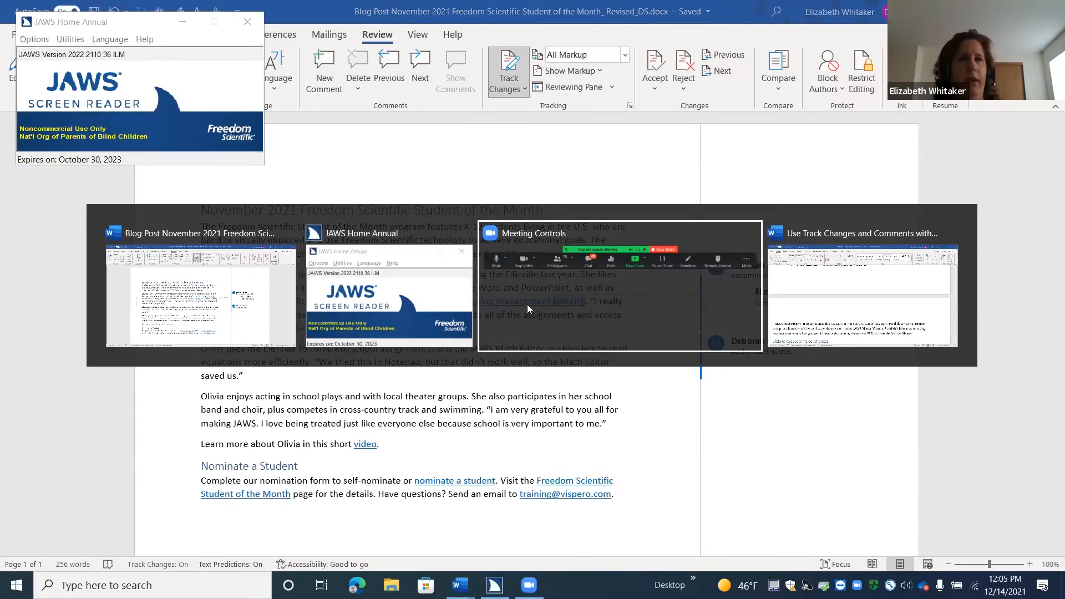
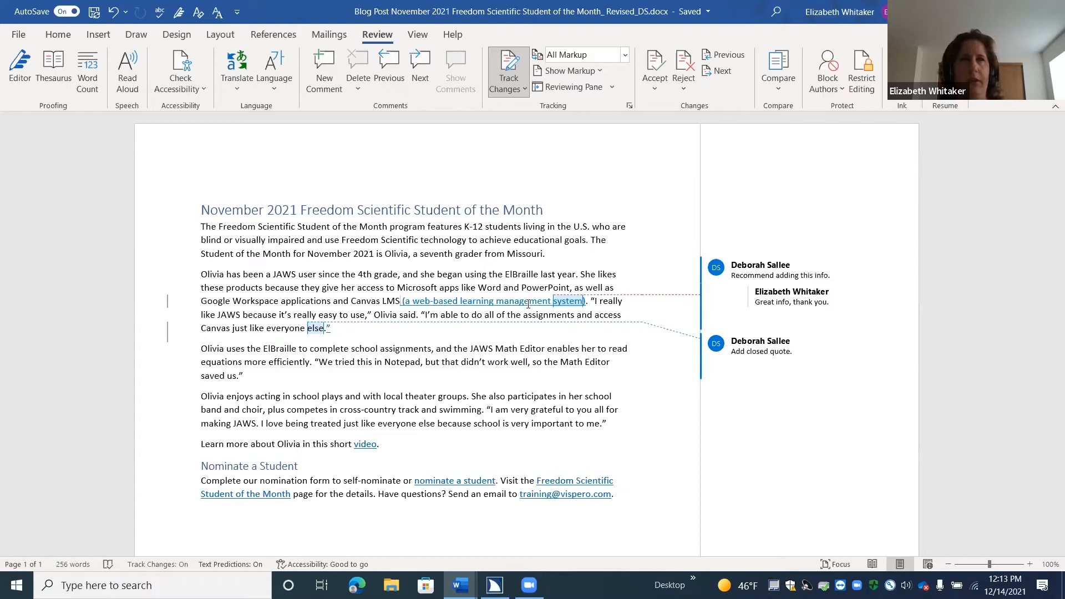
Step: Bring up the JAWS Revisions list and jump to the inserted closing parenthesis after "learning management system"
{"action": "left_click", "coordinate": [529, 304]}
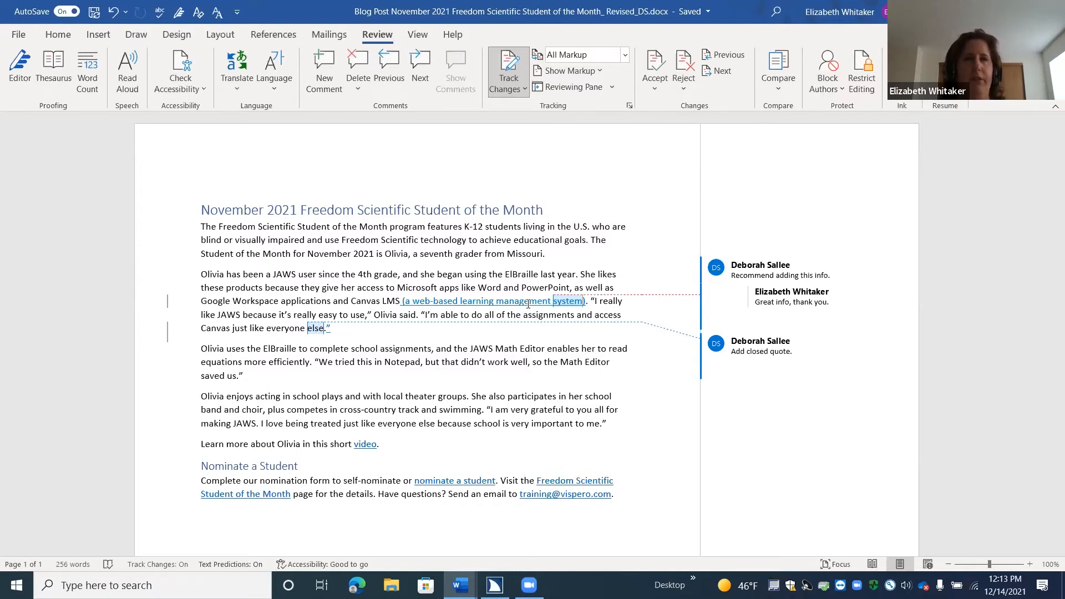
{"action": "key", "text": "ctrl+shift+r"}
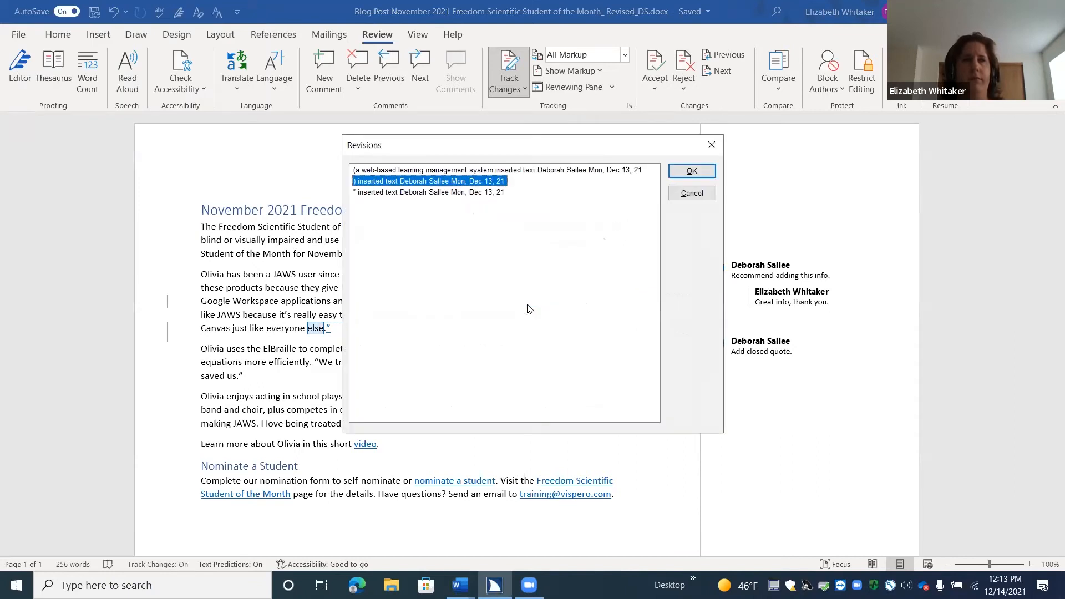
{"action": "key", "text": "Down"}
{"action": "key", "text": "Up"}
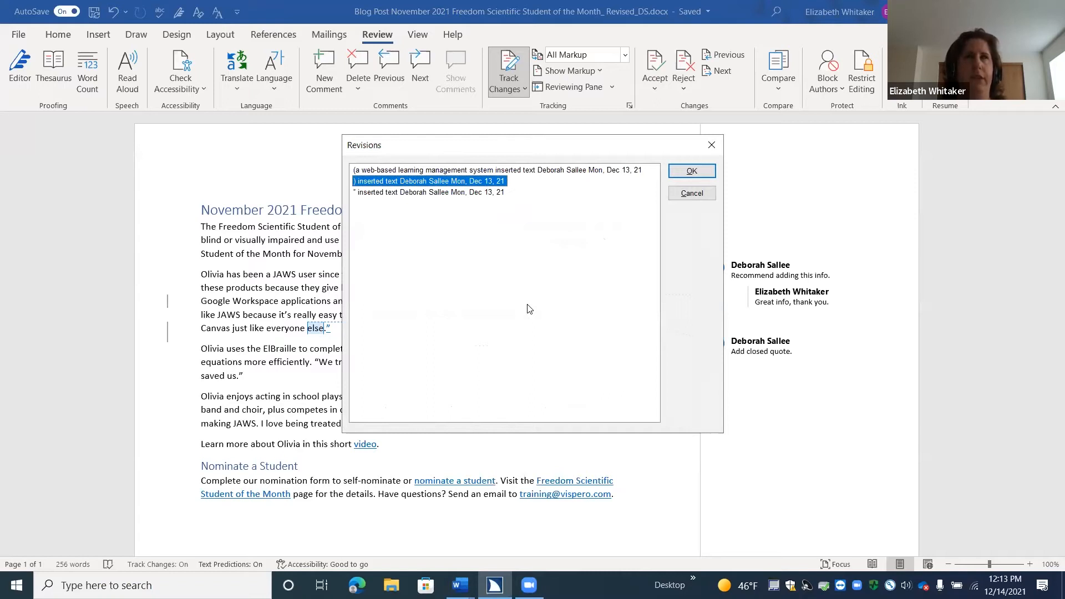
{"action": "key", "text": "Return"}
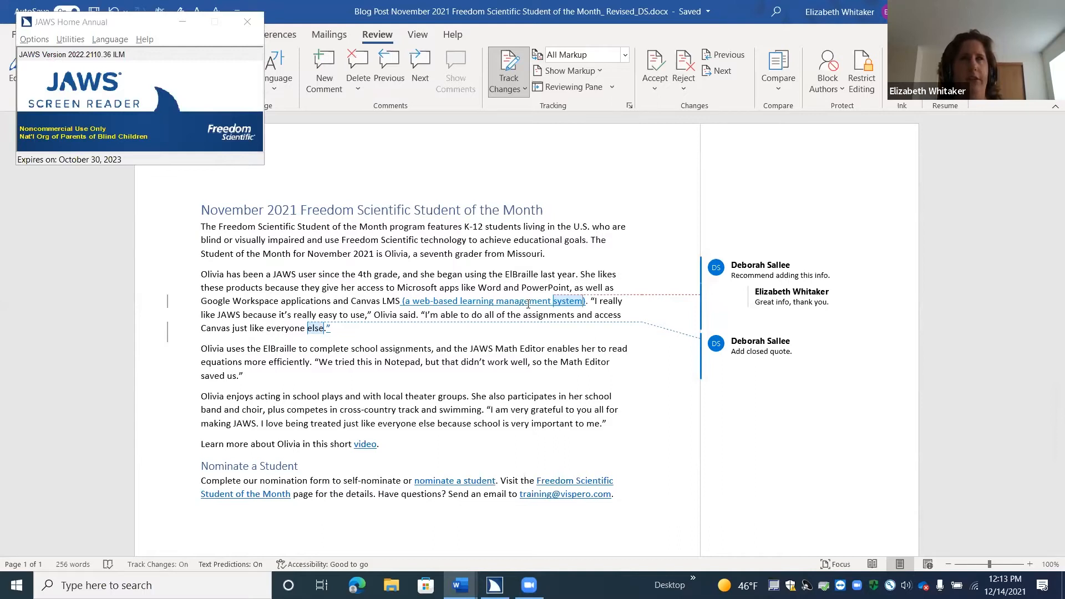
Step: Accept the insertion of the closing parenthesis after "(a web-based learning management system"
{"action": "key", "text": "shift+F10"}
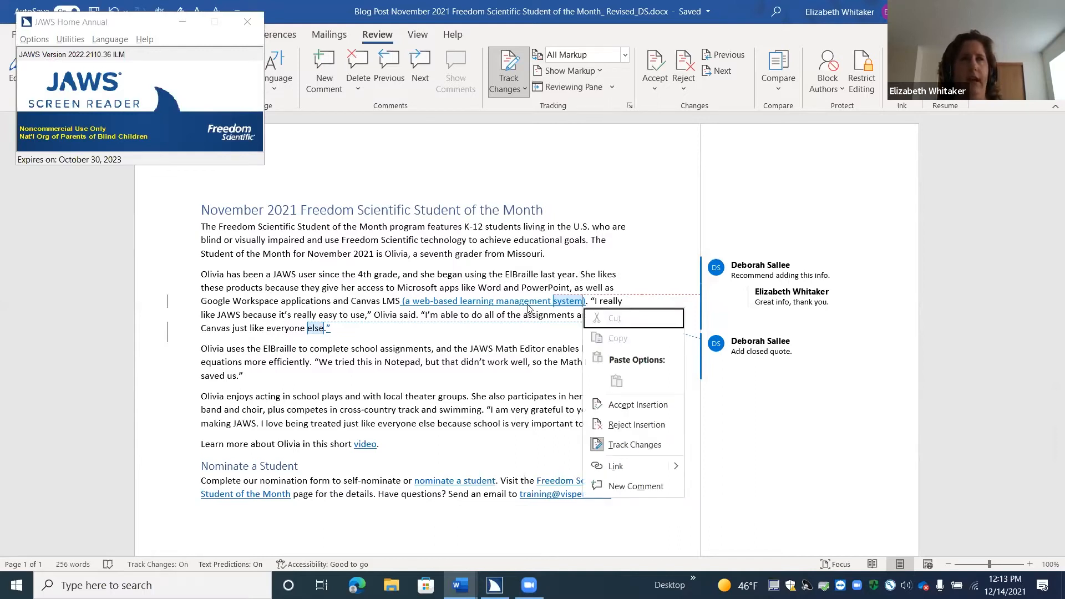
{"action": "key", "text": "Down"}
{"action": "key", "text": "Down"}
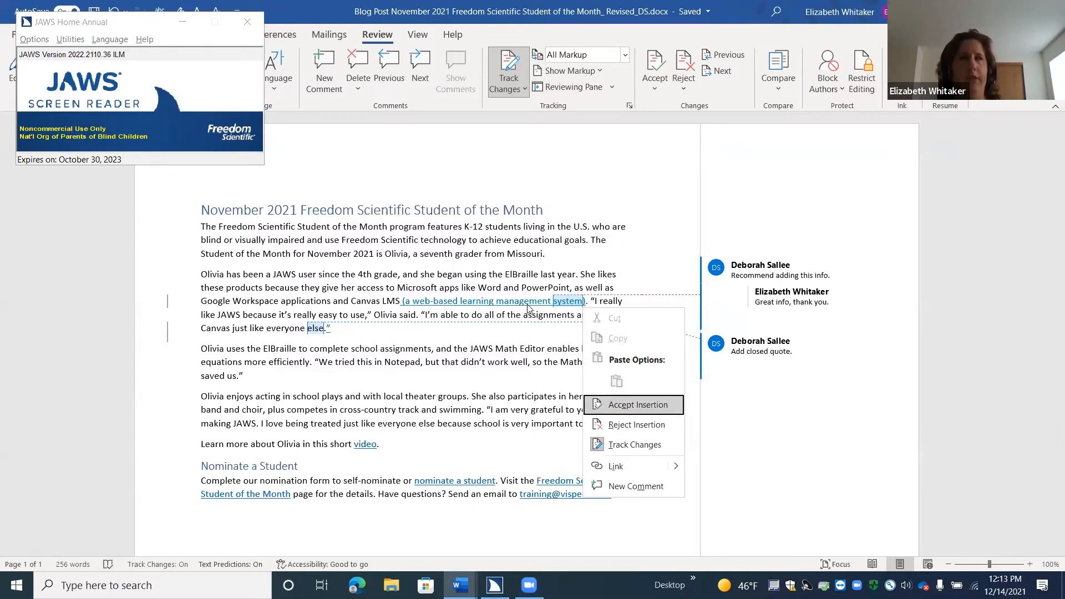
{"action": "key", "text": "Down"}
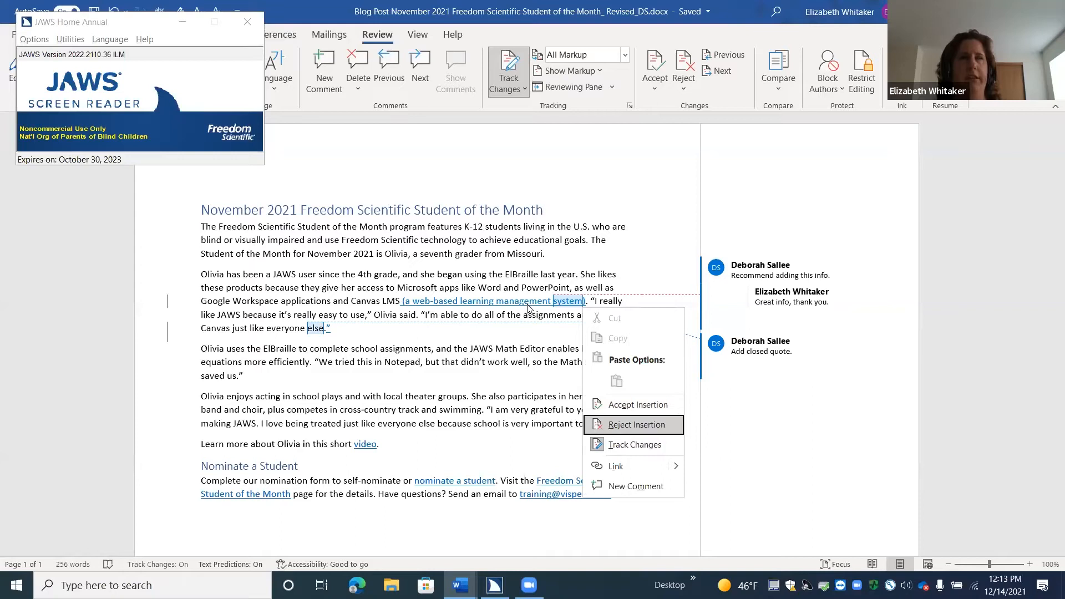
{"action": "key", "text": "Up"}
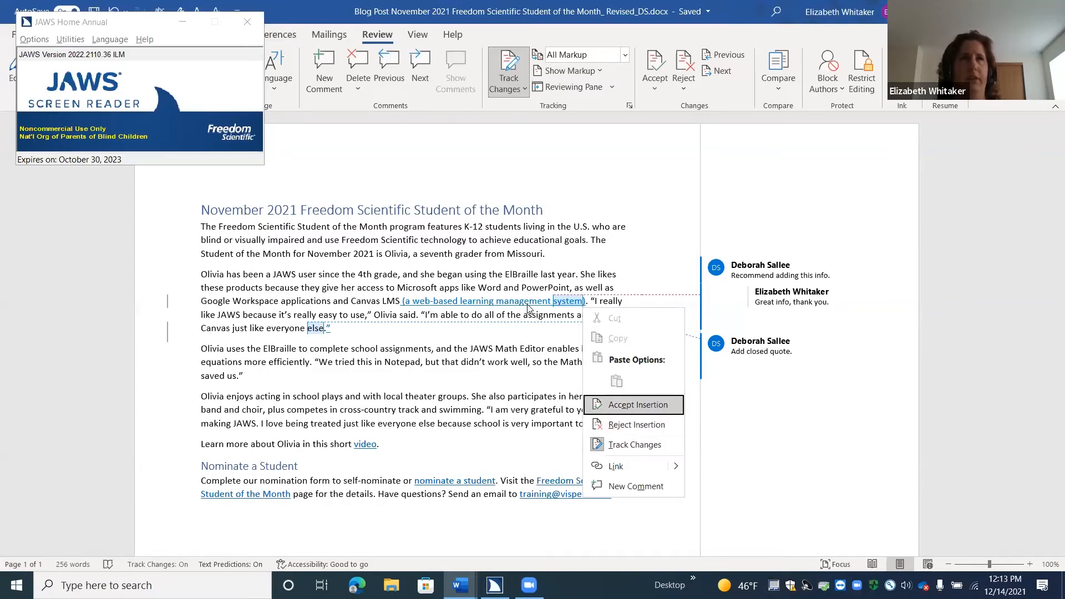
{"action": "key", "text": "Return"}
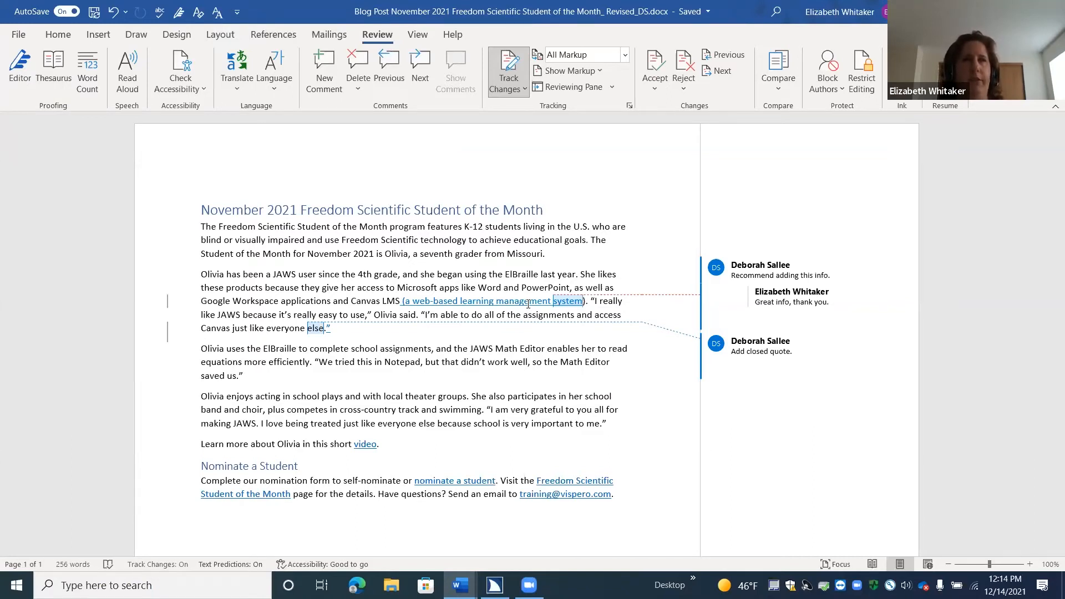
Step: Look through the remaining entries in the JAWS Revisions list and jump to the inserted closing quotation mark after "everyone else."
{"action": "key", "text": "Insert+shift+r"}
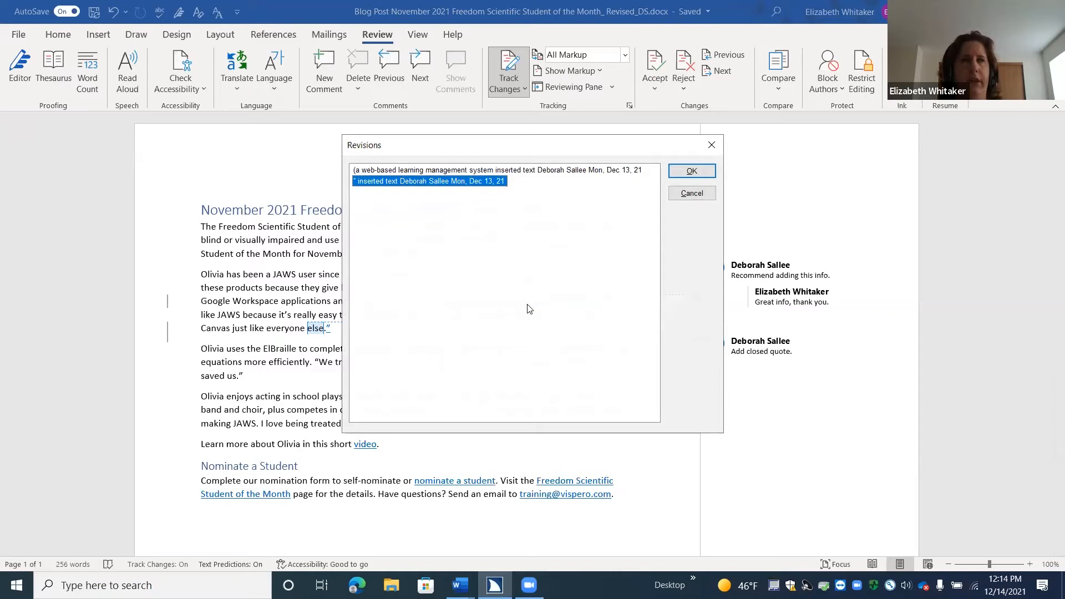
{"action": "key", "text": "Up"}
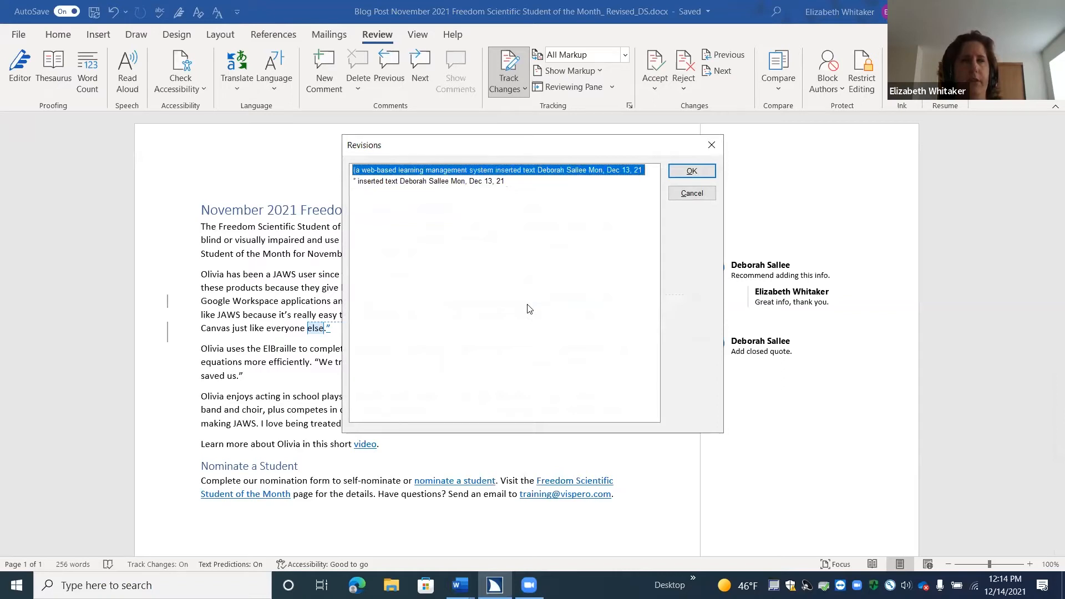
{"action": "key", "text": "Down"}
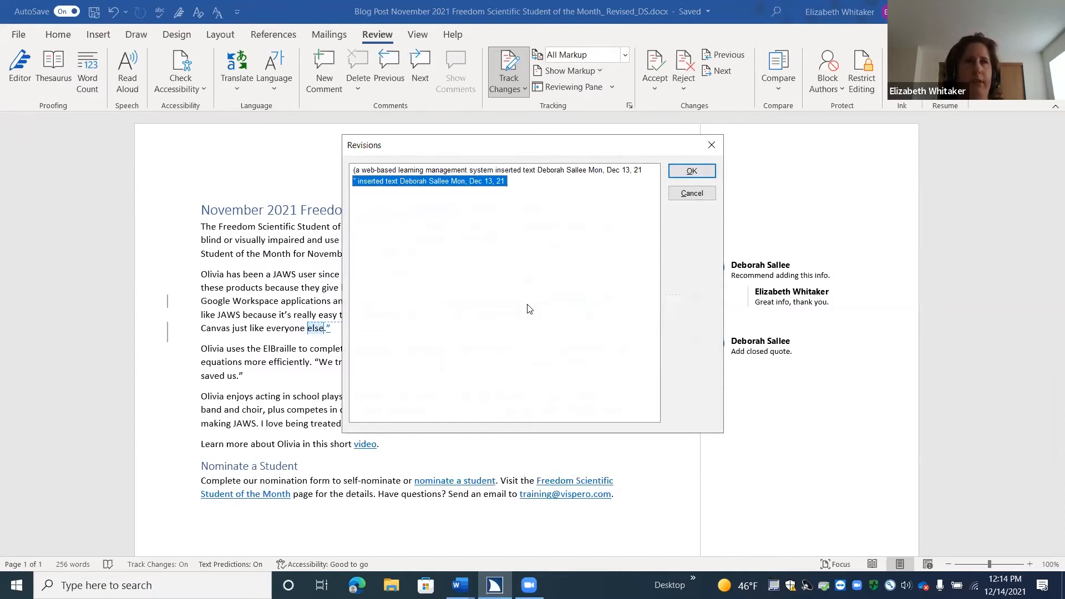
{"action": "key", "text": "Return"}
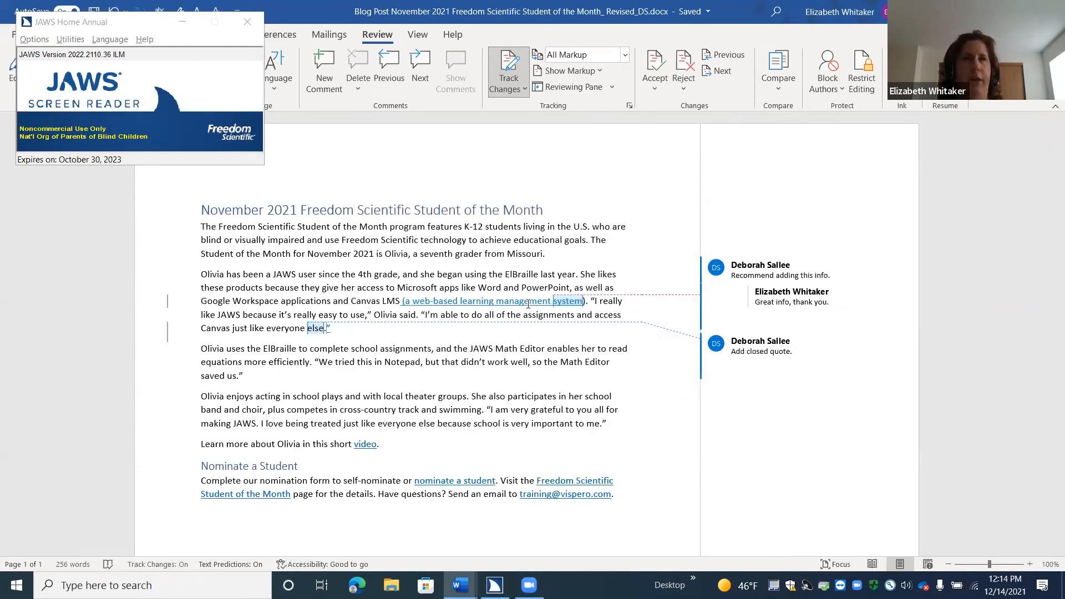
{"action": "key", "text": "shift+F10"}
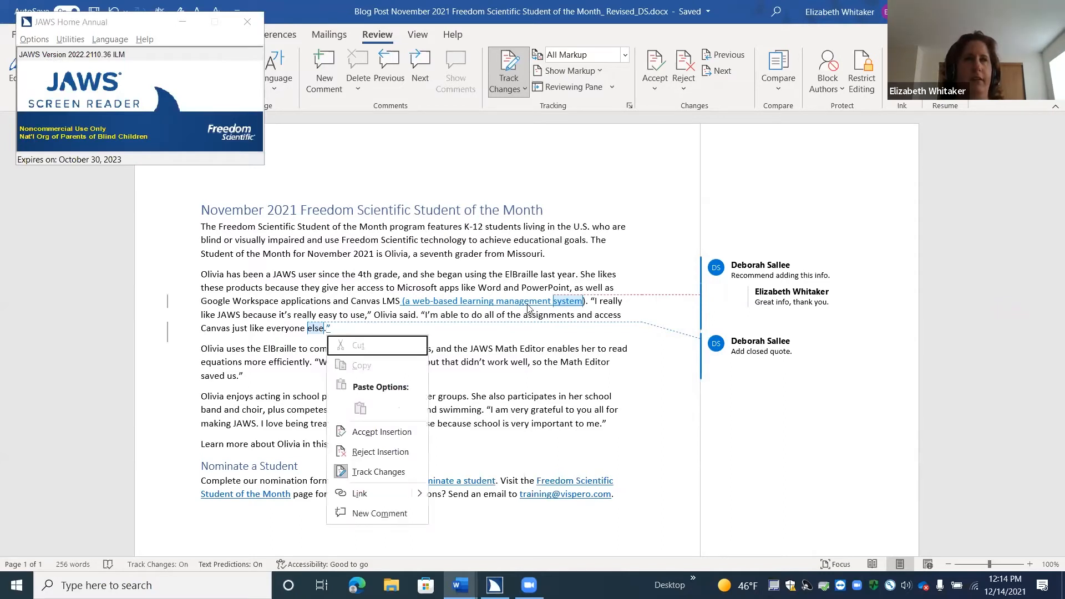
{"action": "key", "text": "Down"}
{"action": "key", "text": "Down"}
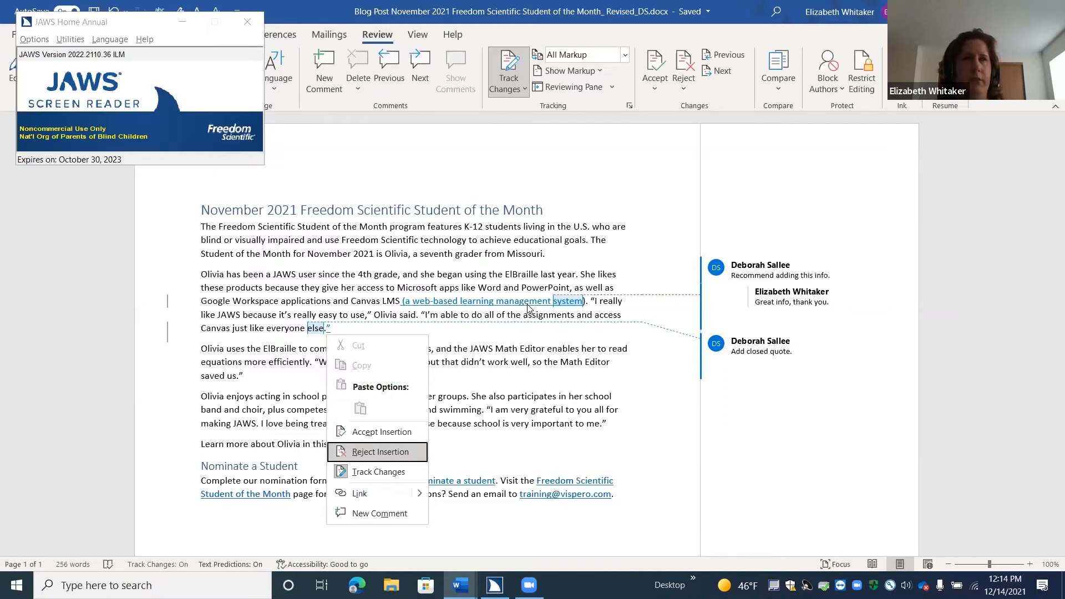
{"action": "key", "text": "Escape"}
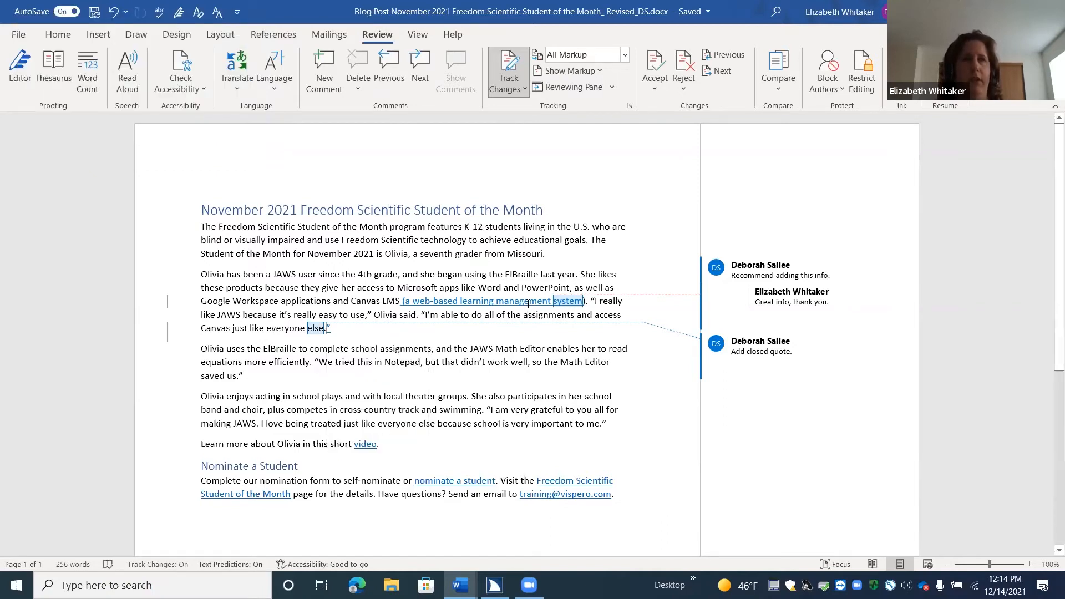
Step: Reject the inserted closing quotation mark after "everyone else." and move to the next change
{"action": "key", "text": "alt+r"}
{"action": "key", "text": "j"}
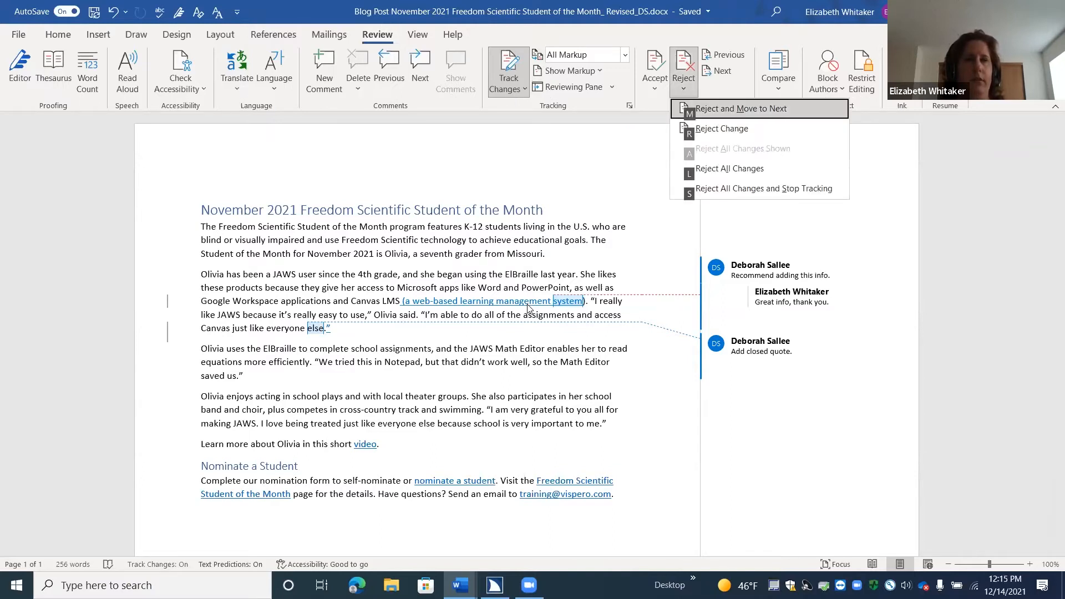
{"action": "key", "text": "m"}
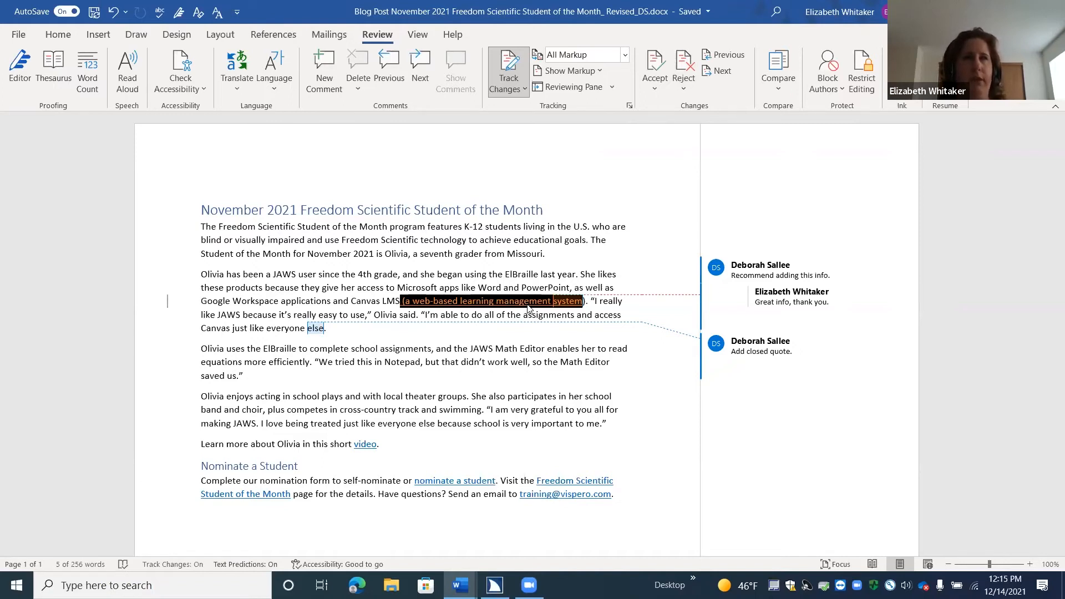
Step: Accept all changes left in the document while keeping Track Changes on, and deselect the text
{"action": "key", "text": "alt"}
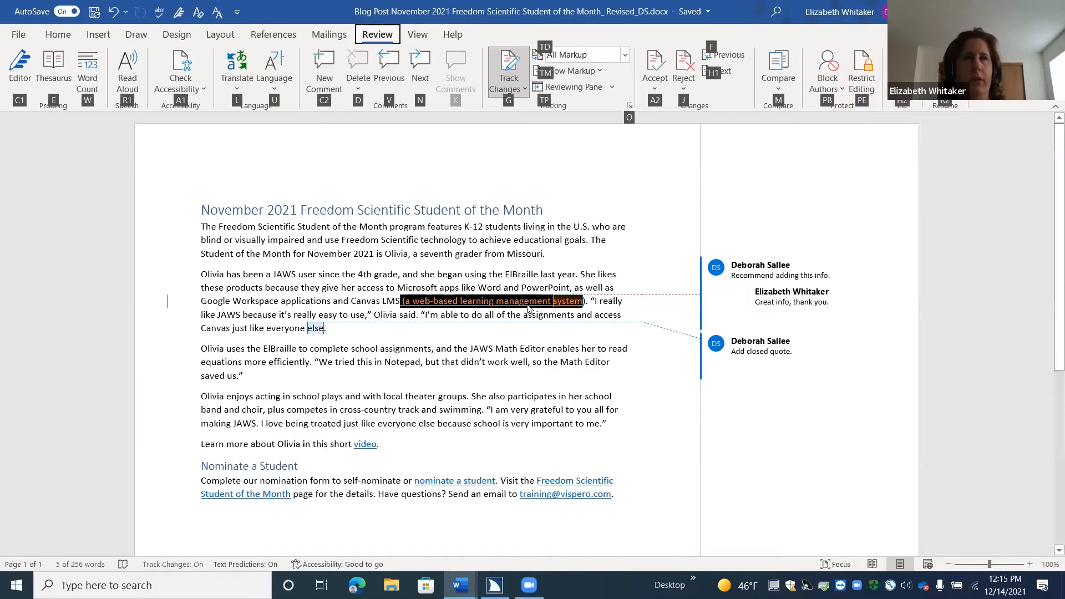
{"action": "key", "text": "a"}
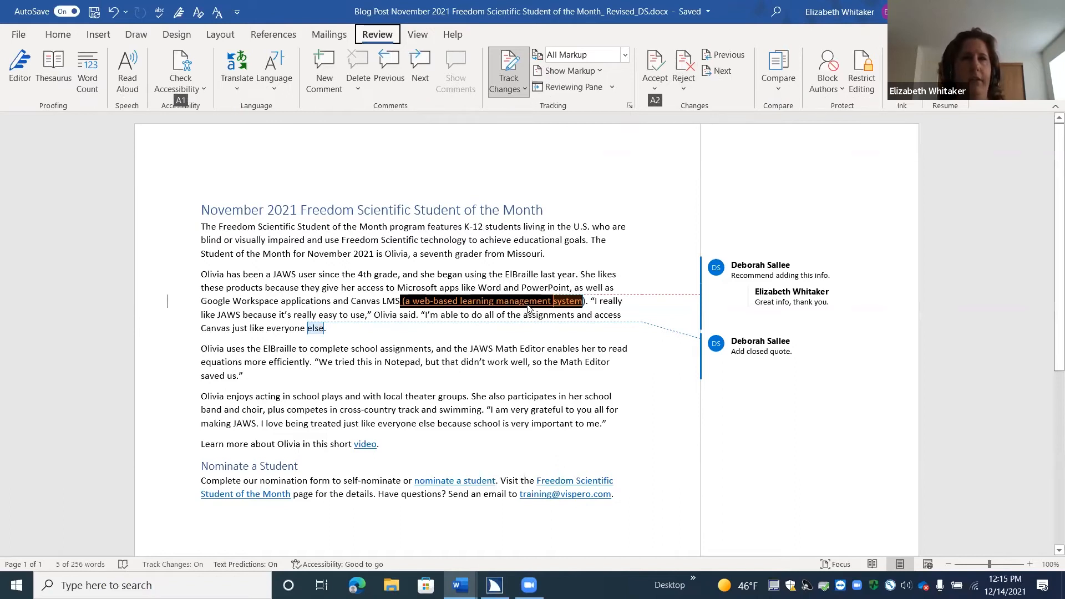
{"action": "key", "text": "2"}
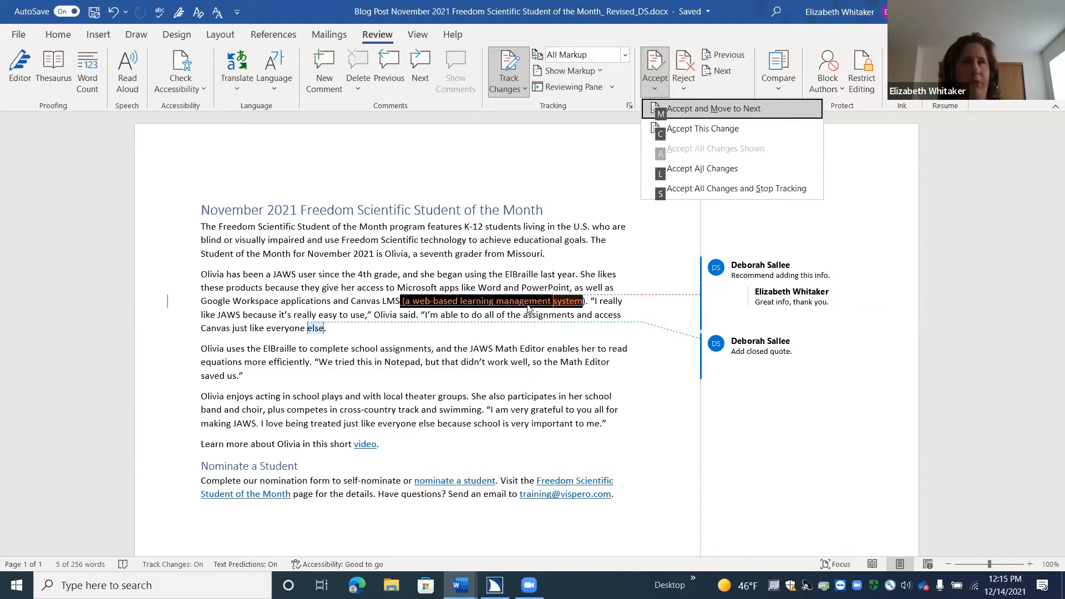
{"action": "key", "text": "Down"}
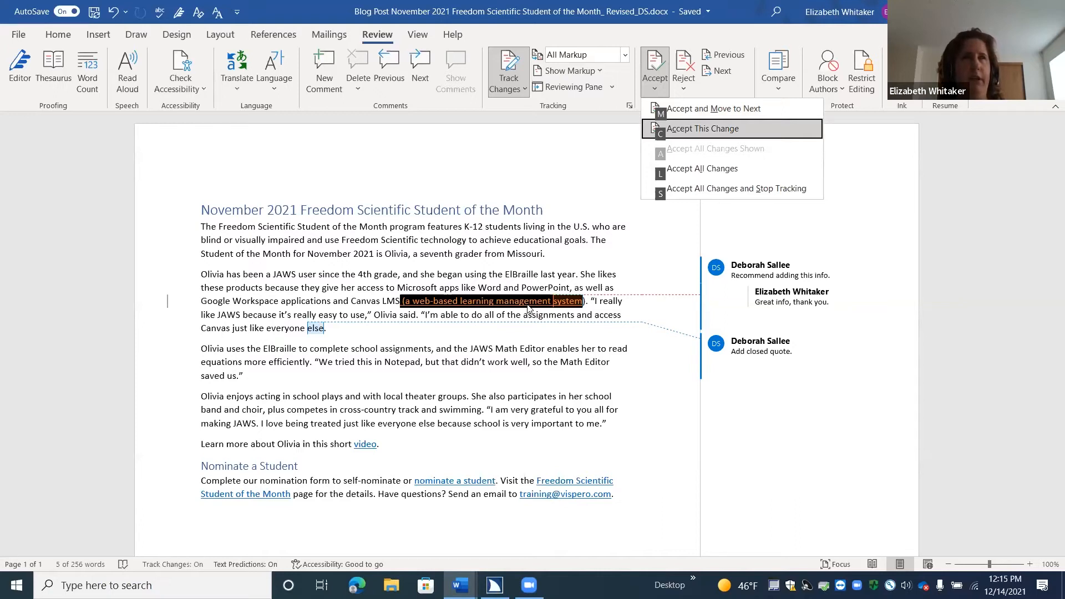
{"action": "key", "text": "Down"}
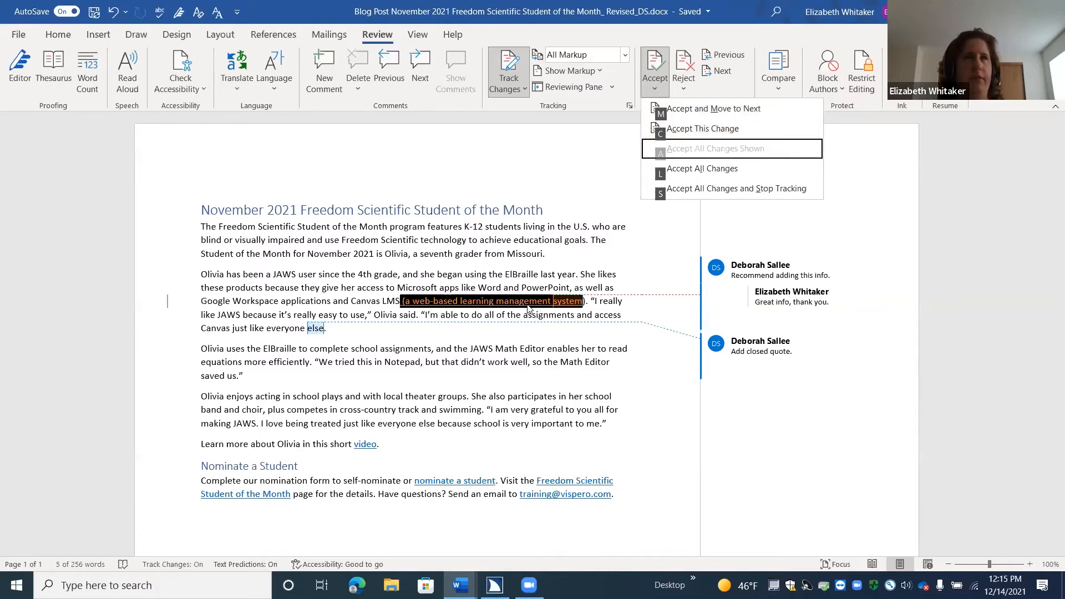
{"action": "key", "text": "Down"}
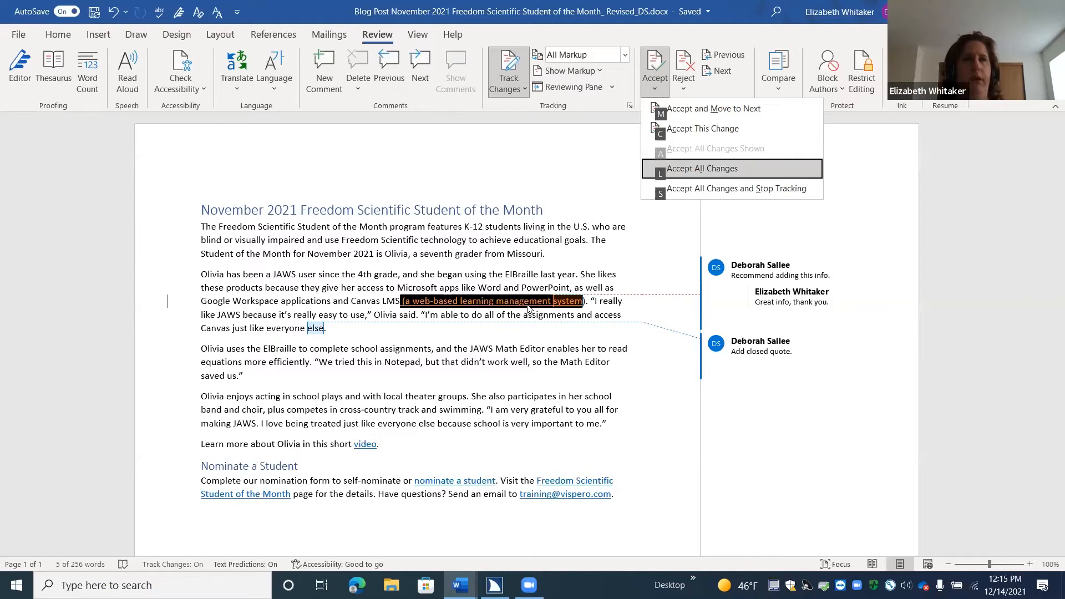
{"action": "key", "text": "Return"}
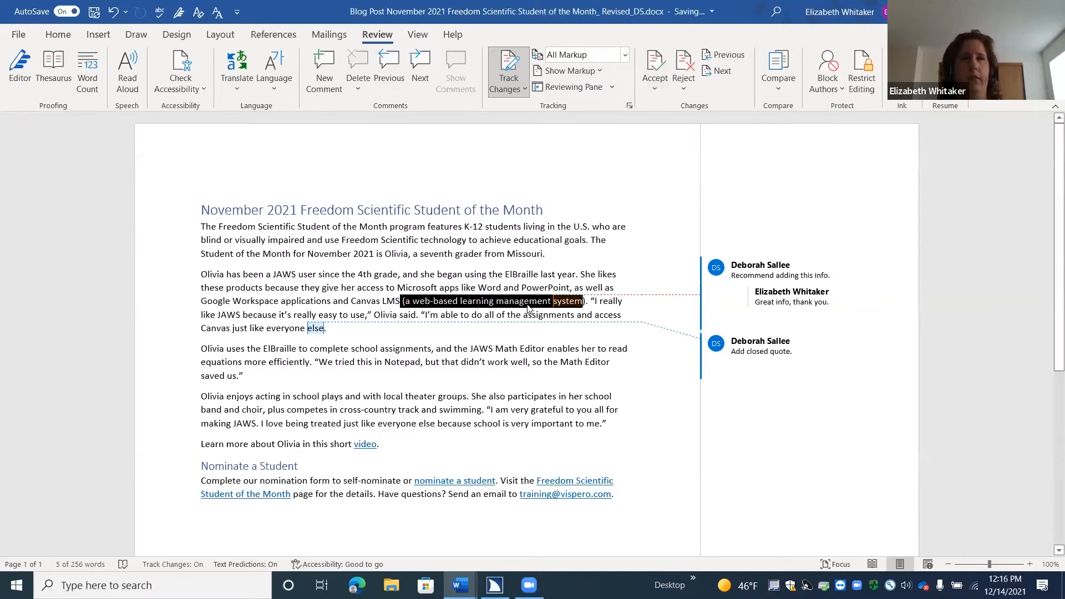
{"action": "key", "text": "Up"}
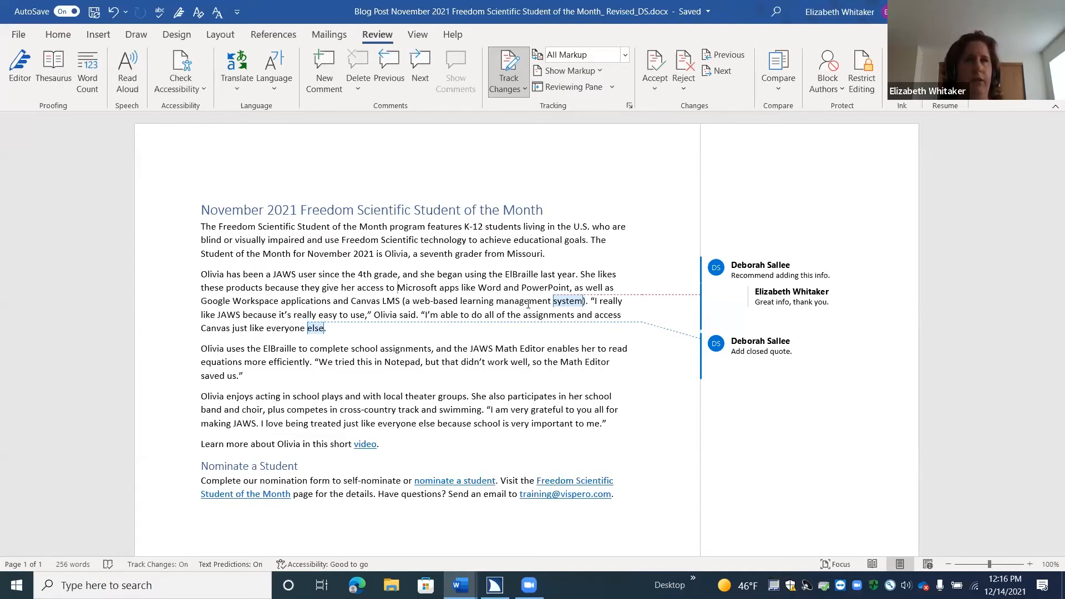
Step: Display the document's Comments in the JAWS Virtual Viewer, read the list, and return to the document
{"action": "key", "text": "super+semicolon"}
{"action": "key", "text": "Down"}
{"action": "key", "text": "Up"}
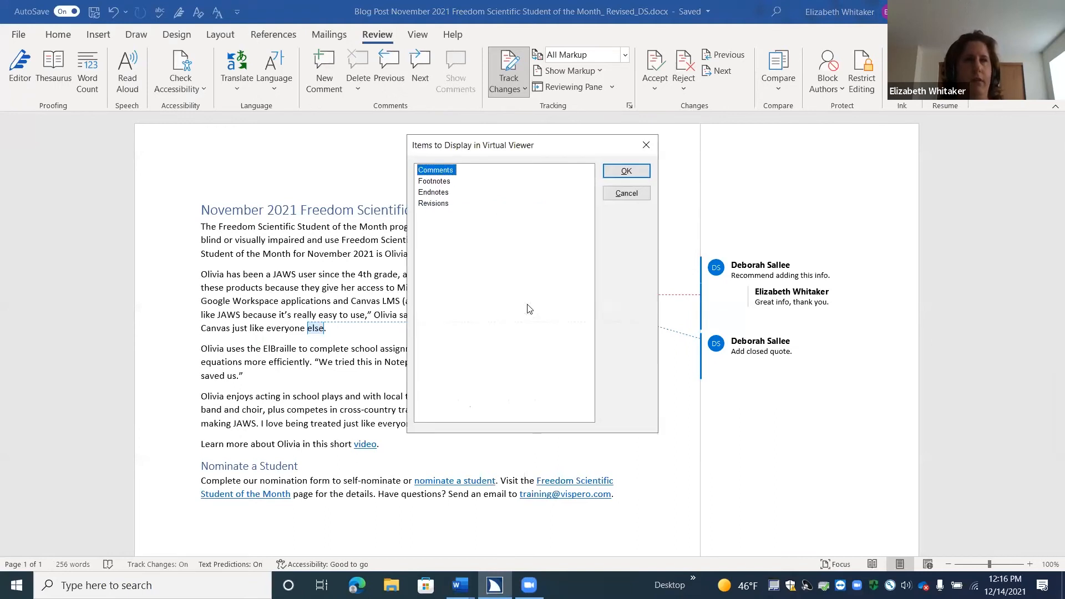
{"action": "key", "text": "Return"}
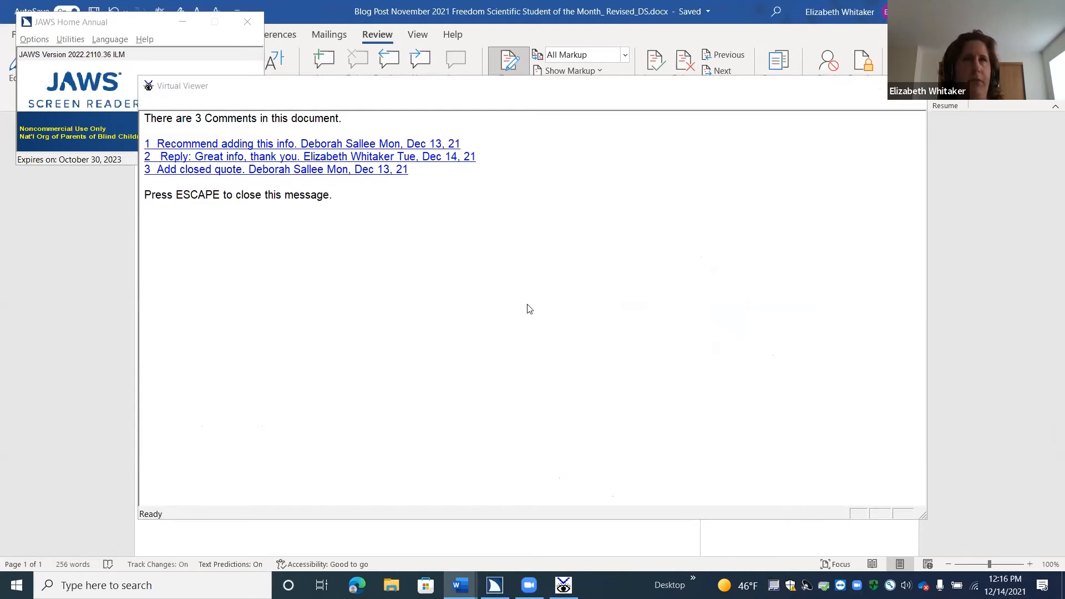
{"action": "key", "text": "Escape"}
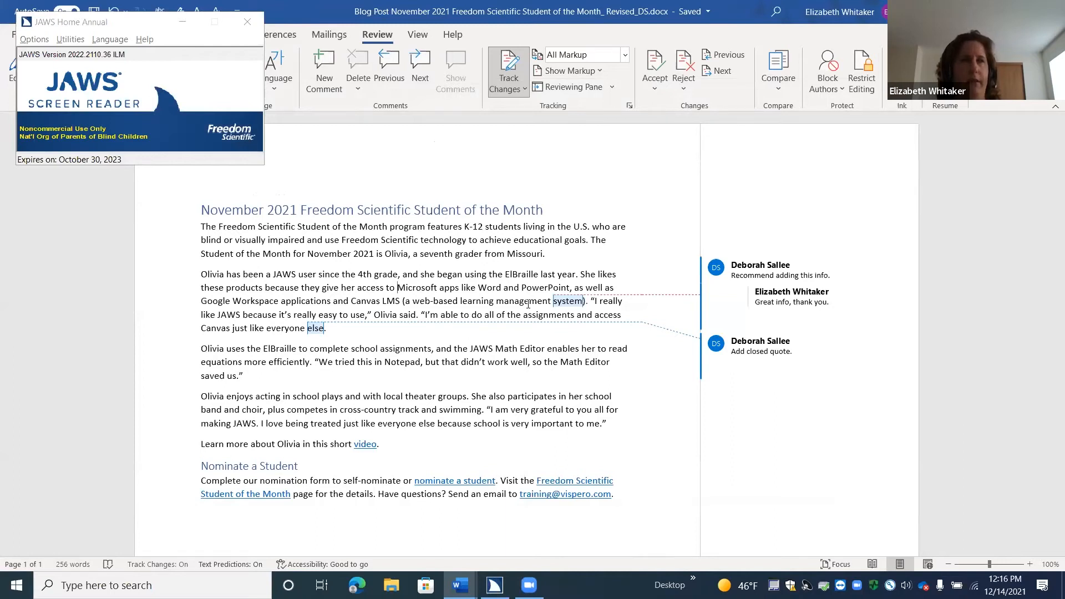
{"action": "key", "text": "alt+Tab"}
{"action": "key", "text": "alt+Tab"}
{"action": "key", "text": "Escape"}
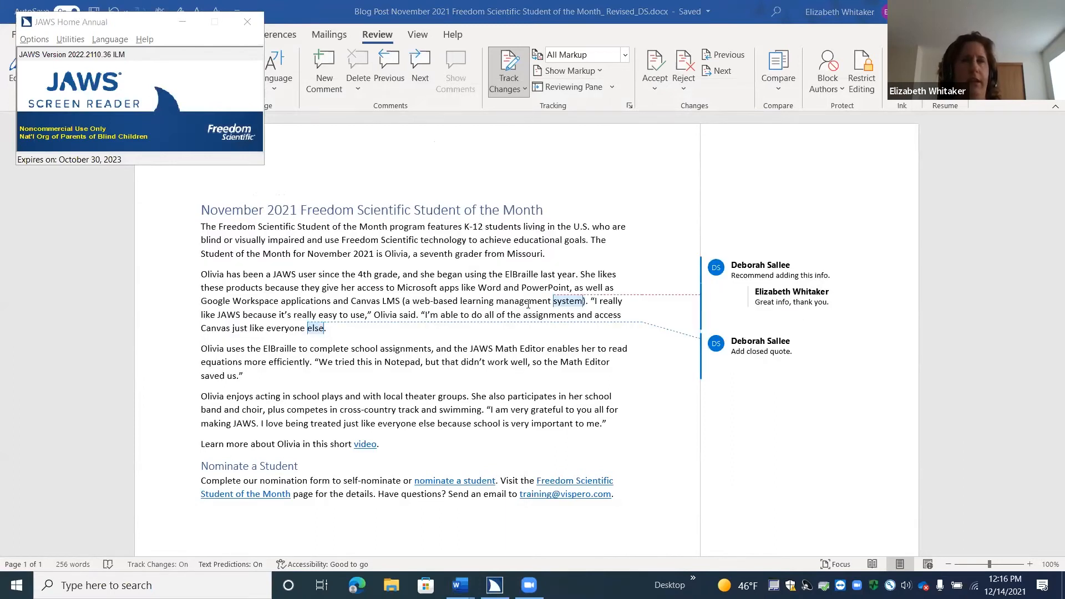
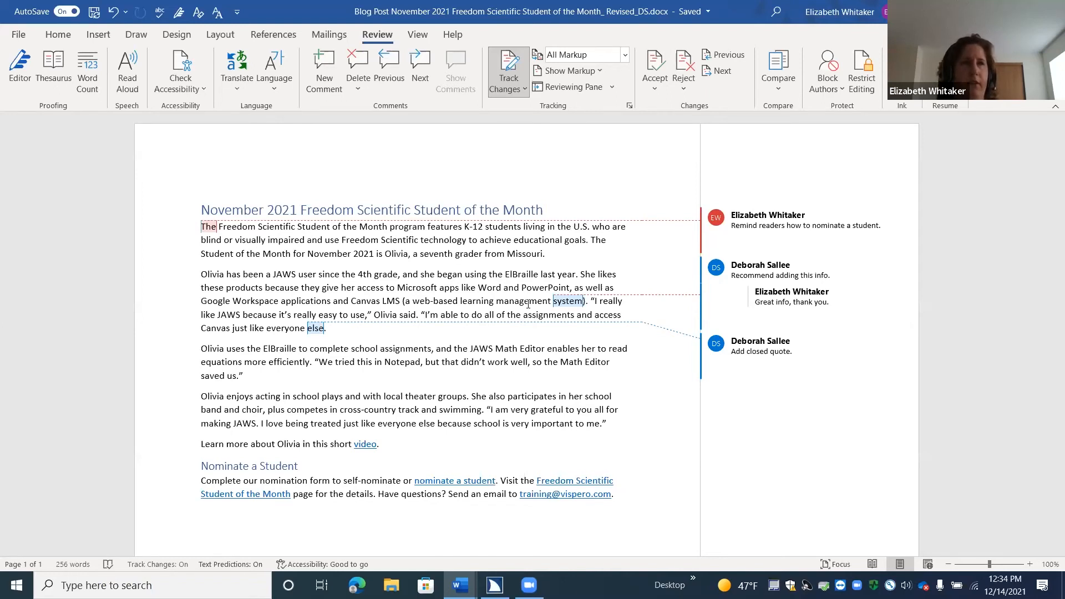
Step: Show the comment attached to "The" in the first paragraph in the JAWS Virtual Viewer, read it, and close the viewer
{"action": "key", "text": "alt+shift+apostrophe"}
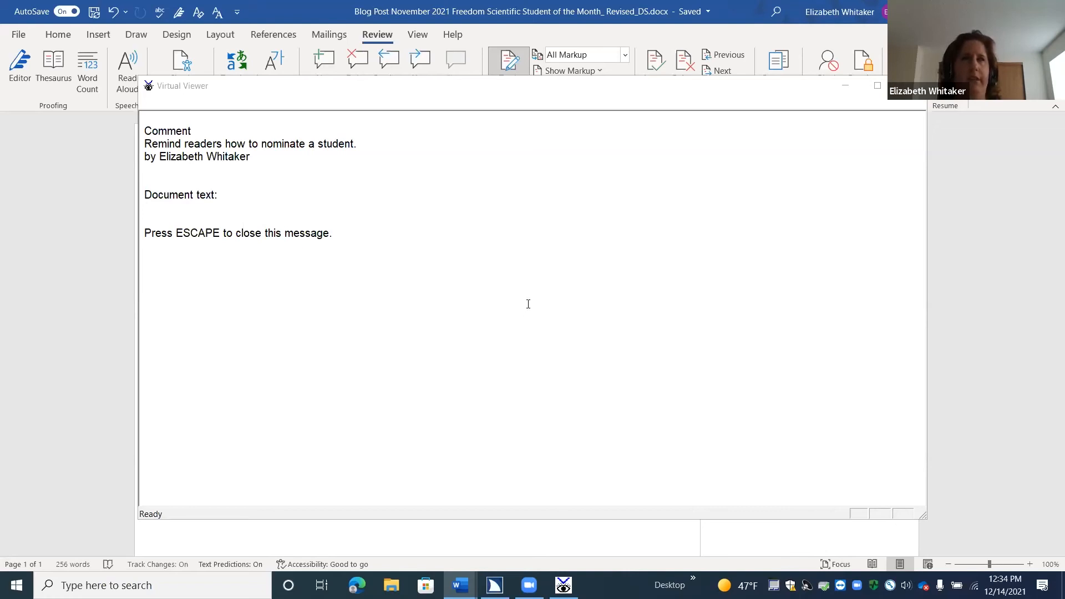
{"action": "key", "text": "Escape"}
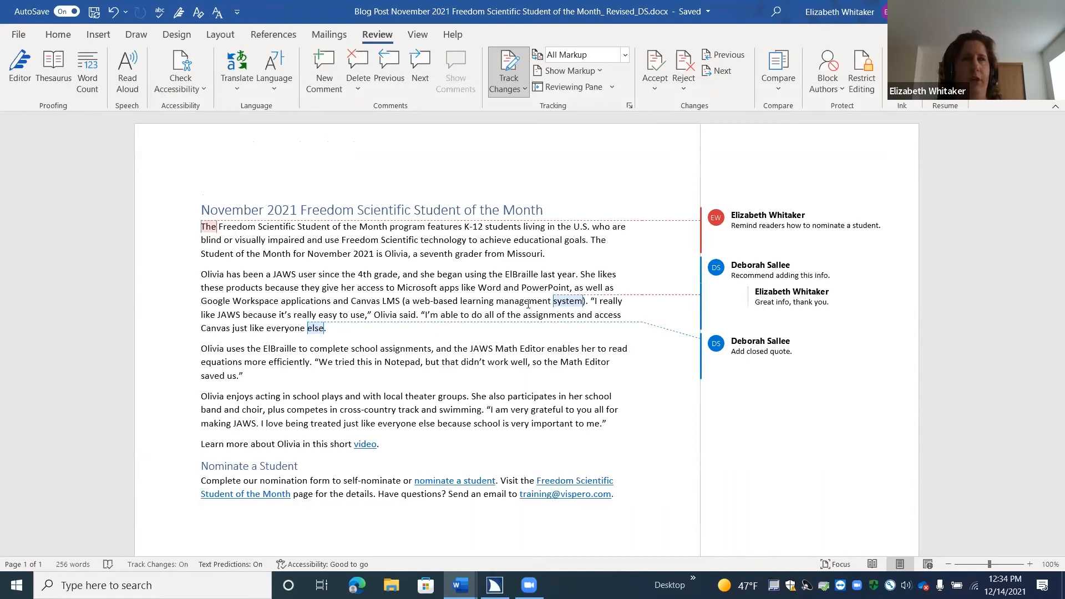
Step: Open the JAWS list of reviewers' comments, read through the entries, and jump to the "Add closed quote." comment in the document
{"action": "key", "text": "Insert+shift+apostrophe"}
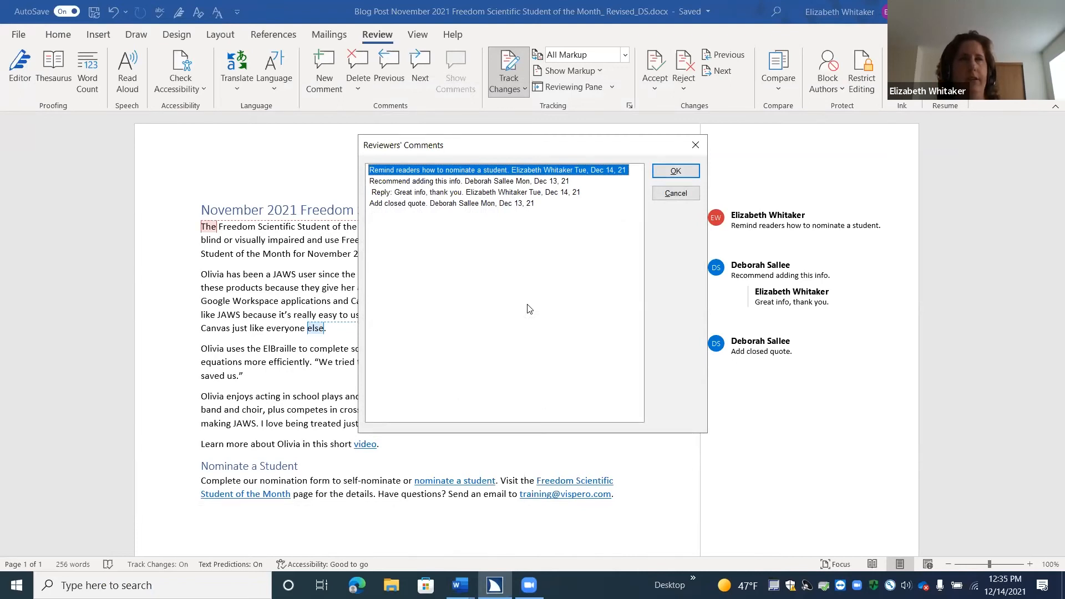
{"action": "key", "text": "Down"}
{"action": "key", "text": "Up"}
{"action": "key", "text": "Down"}
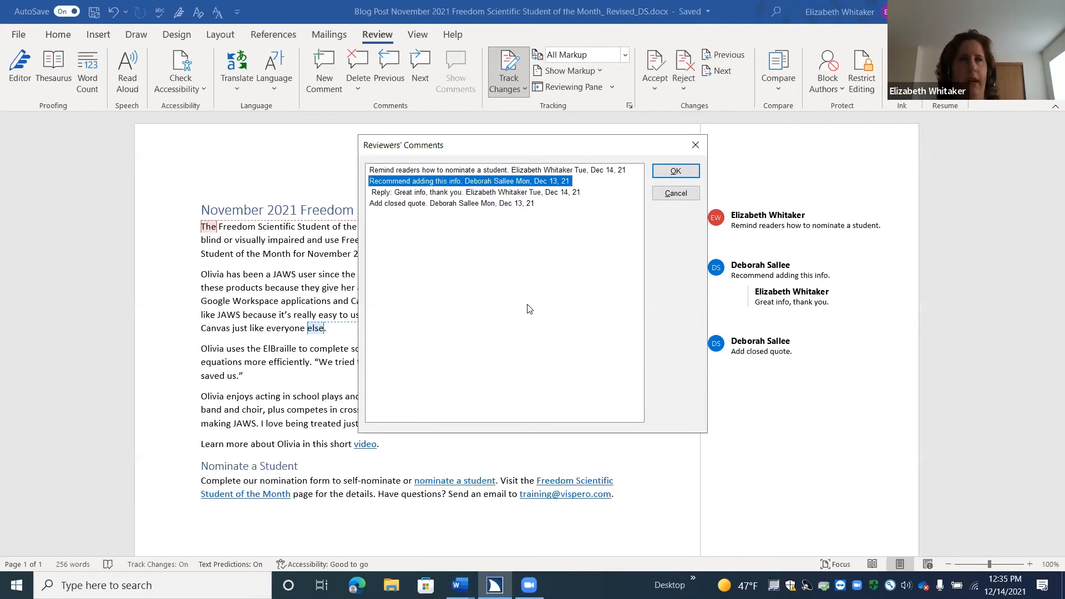
{"action": "key", "text": "Down"}
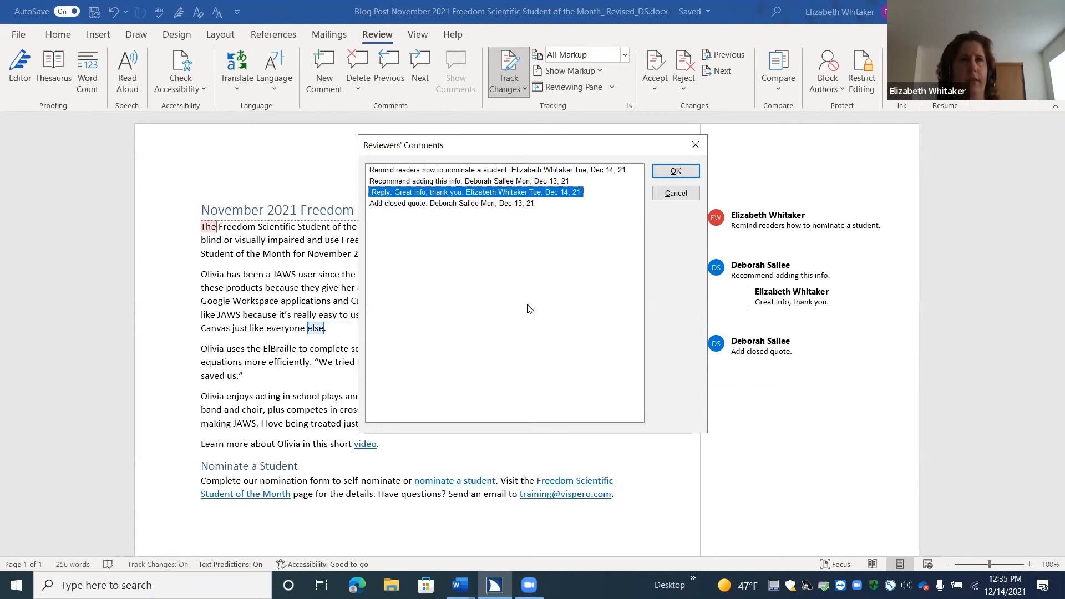
{"action": "key", "text": "Down"}
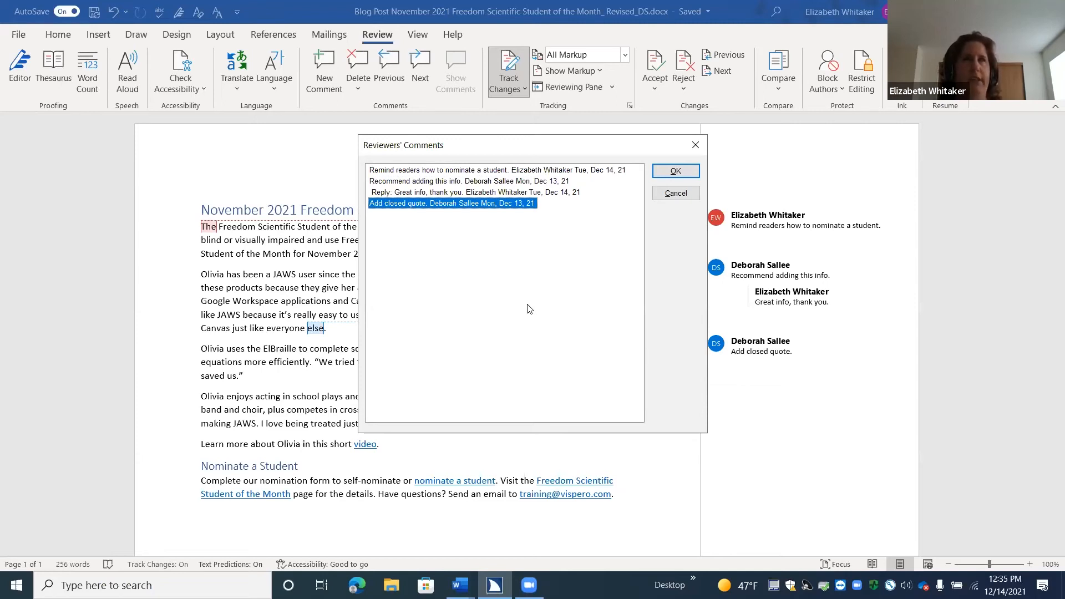
{"action": "key", "text": "Return"}
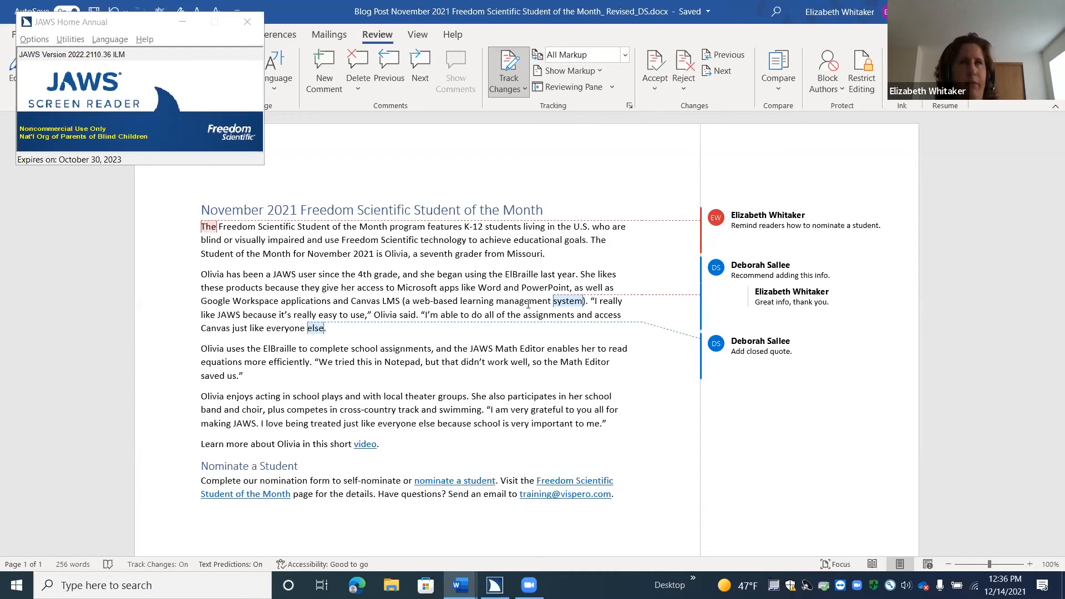
{"action": "key", "text": "alt+Tab"}
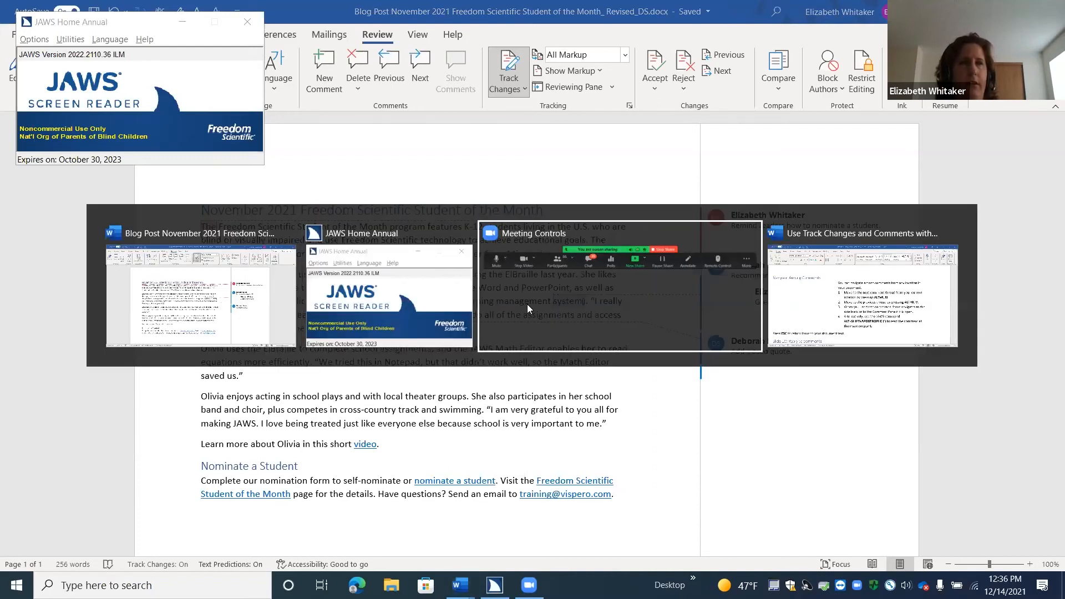
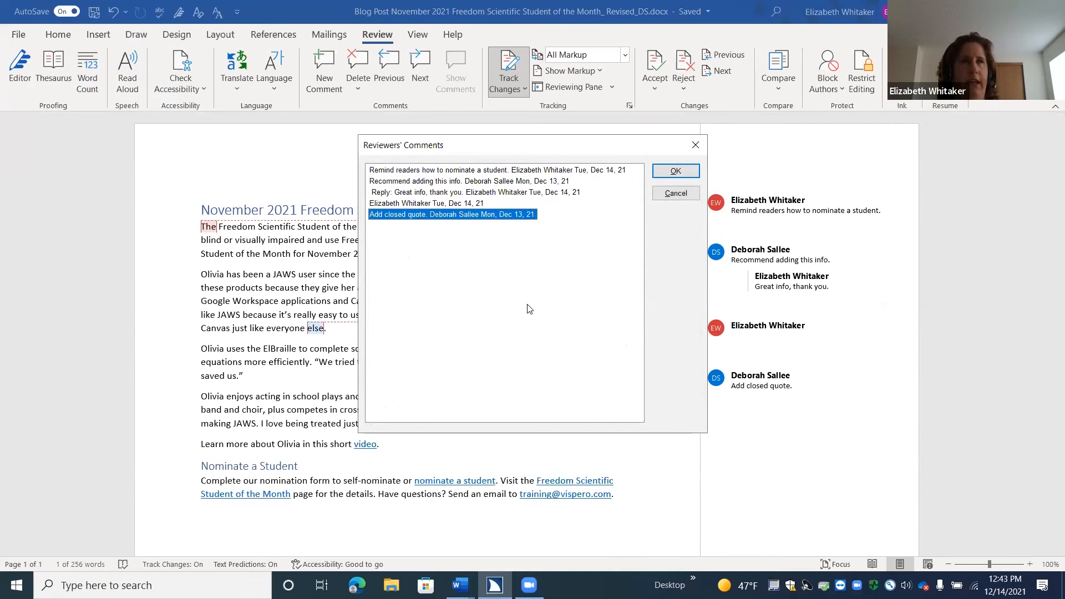
Step: Jump to the text of the listed "Add closed quote." comment and move into the empty comment attached to "else"
{"action": "key", "text": "Return"}
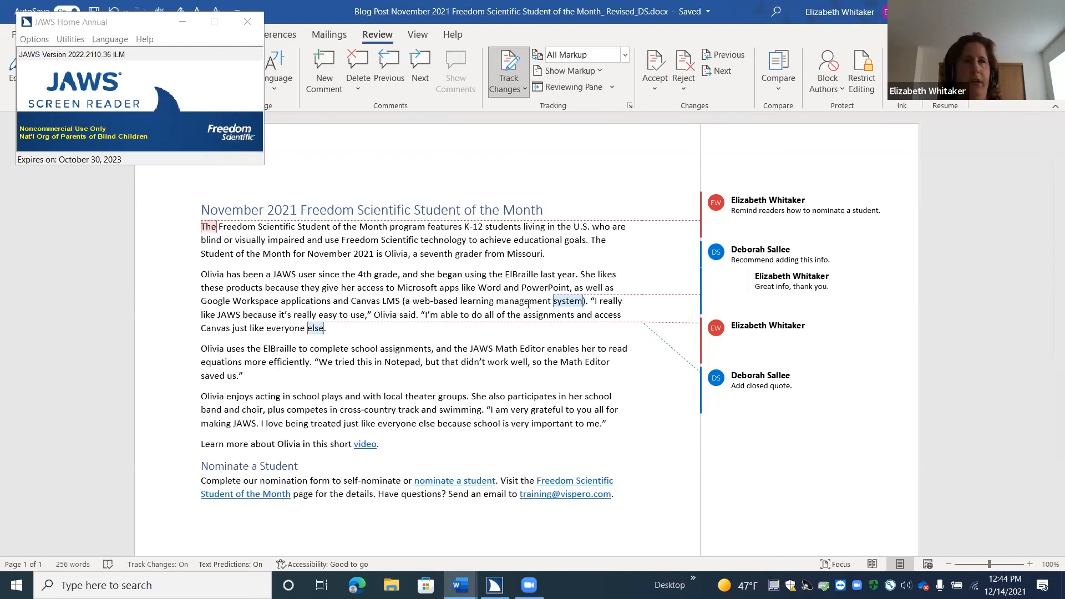
{"action": "key", "text": "alt"}
{"action": "key", "text": "r"}
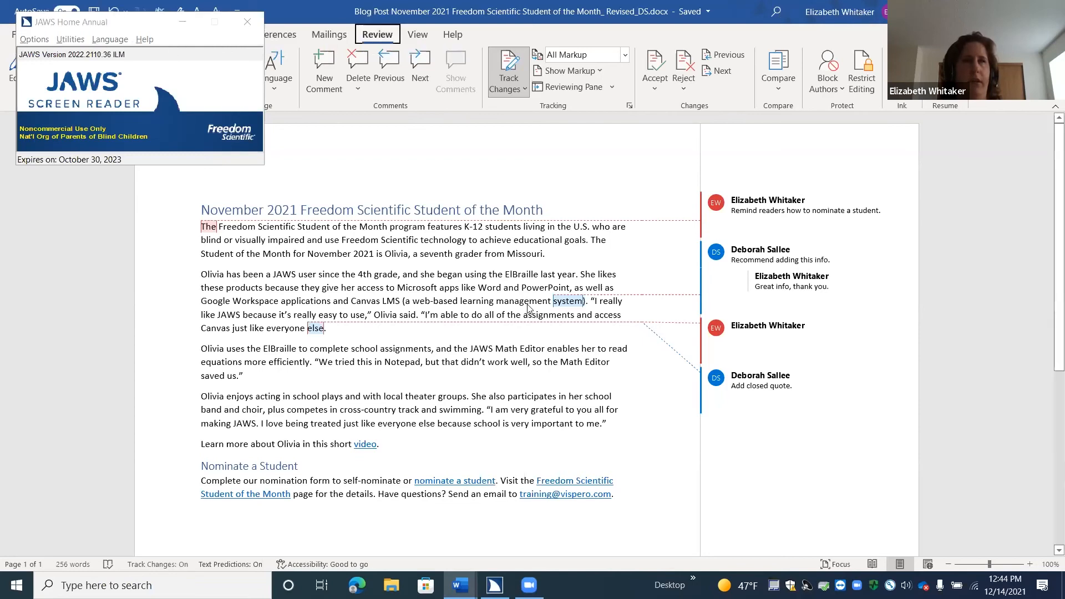
{"action": "key", "text": "n"}
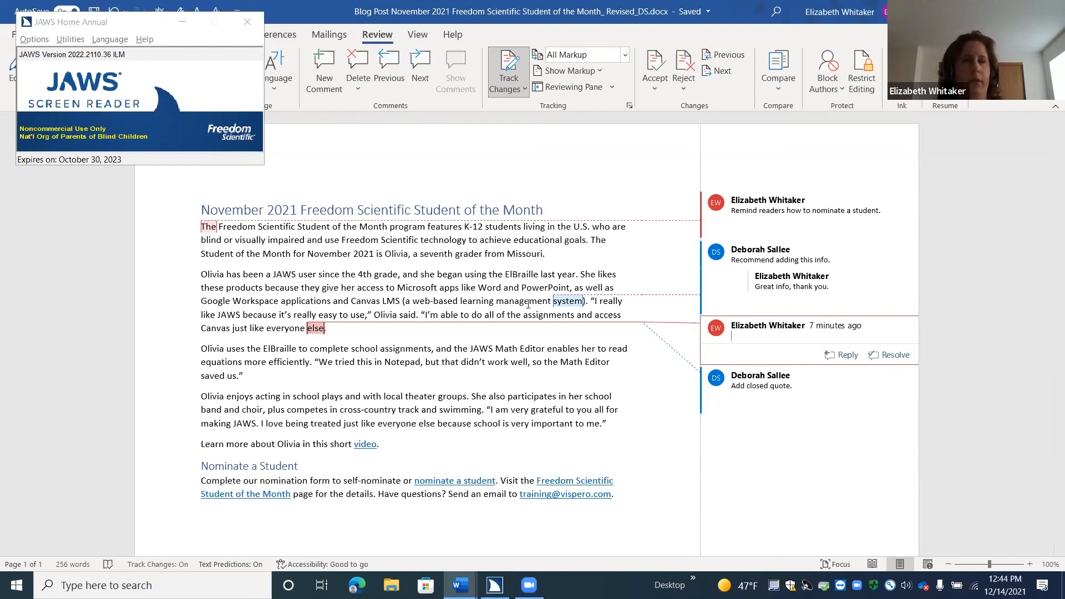
Step: Review the reply, delete and resolve options for the empty comment on "else", and reply to it with "Thanks, I missed that."
{"action": "key", "text": "shift+F10"}
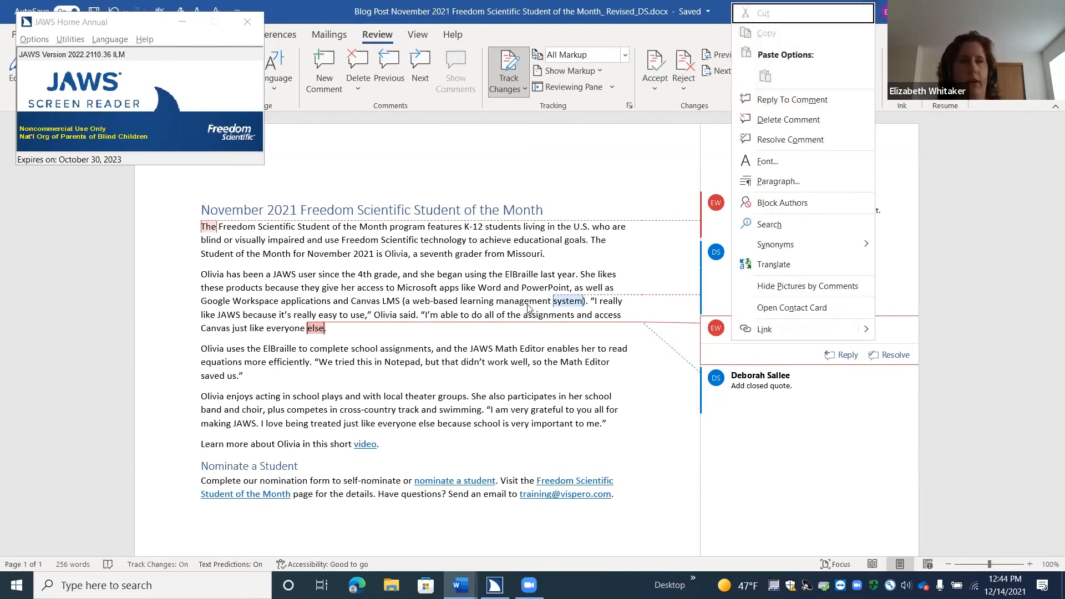
{"action": "key", "text": "Down"}
{"action": "key", "text": "Down"}
{"action": "key", "text": "Down"}
{"action": "key", "text": "Down"}
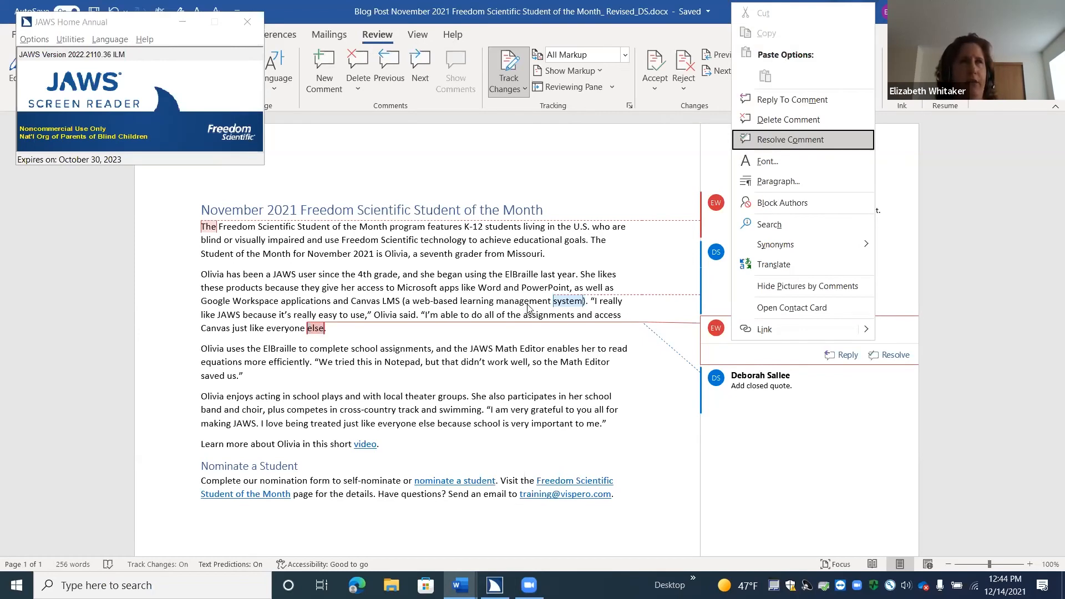
{"action": "key", "text": "Up"}
{"action": "key", "text": "Up"}
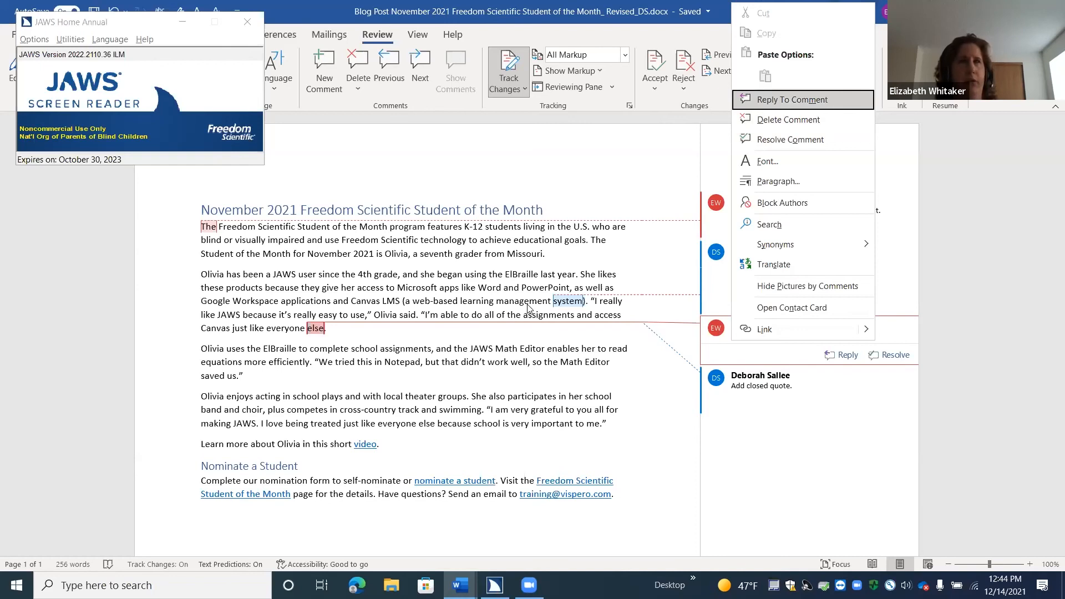
{"action": "key", "text": "Down"}
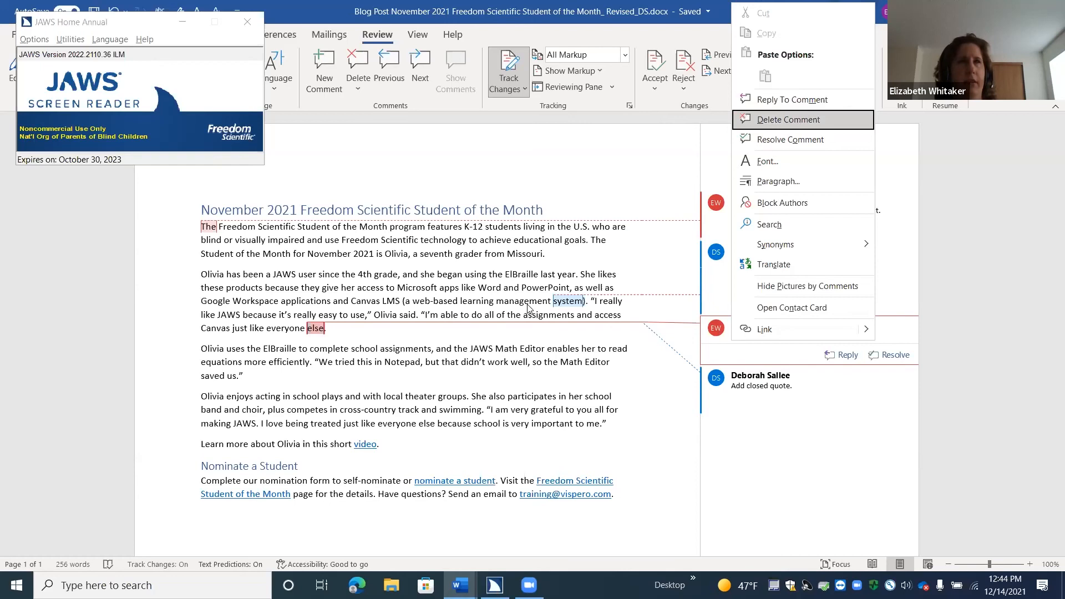
{"action": "key", "text": "Down"}
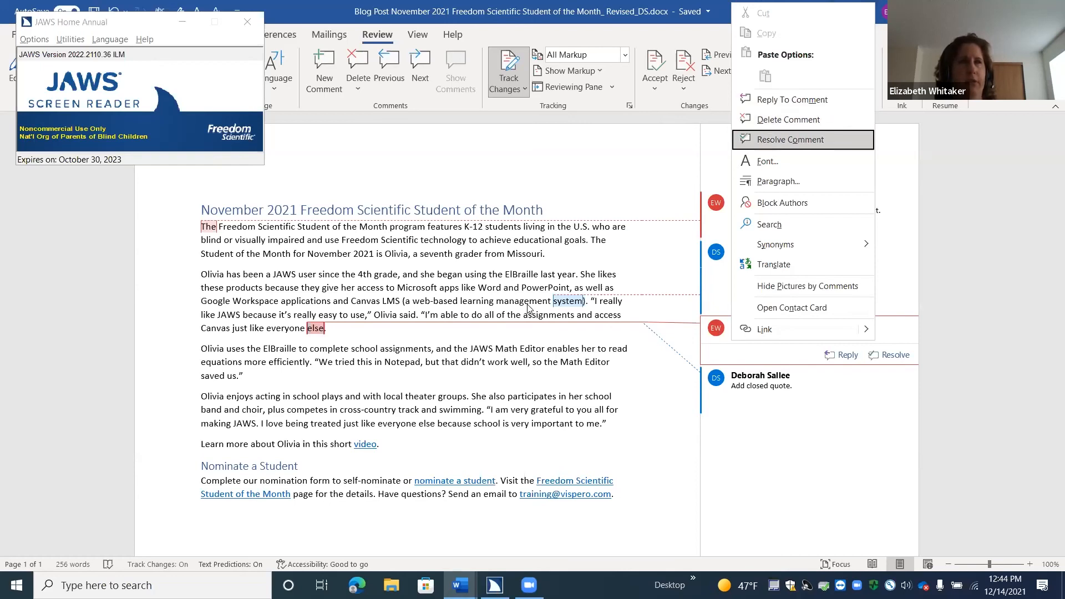
{"action": "key", "text": "Up"}
{"action": "key", "text": "Up"}
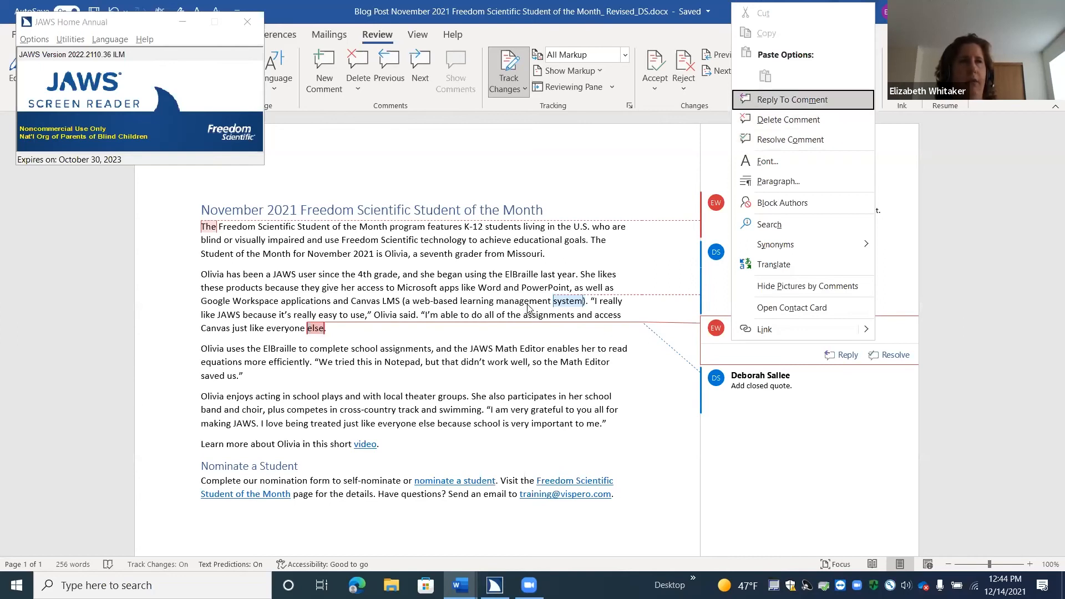
{"action": "key", "text": "Escape"}
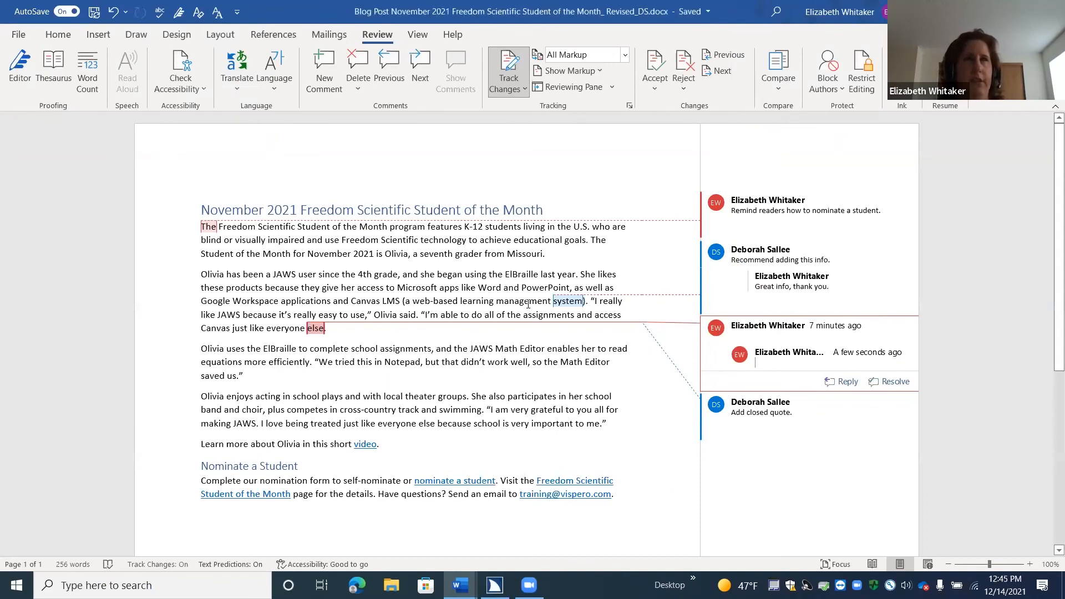
{"action": "type", "text": "Thanks, I missed that."}
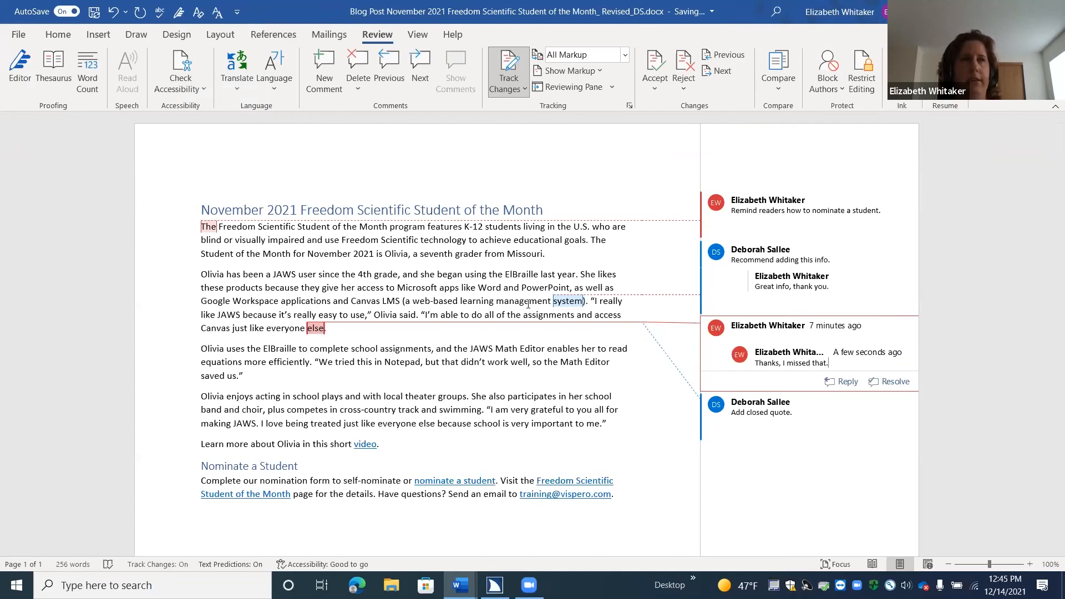
{"action": "key", "text": "Escape"}
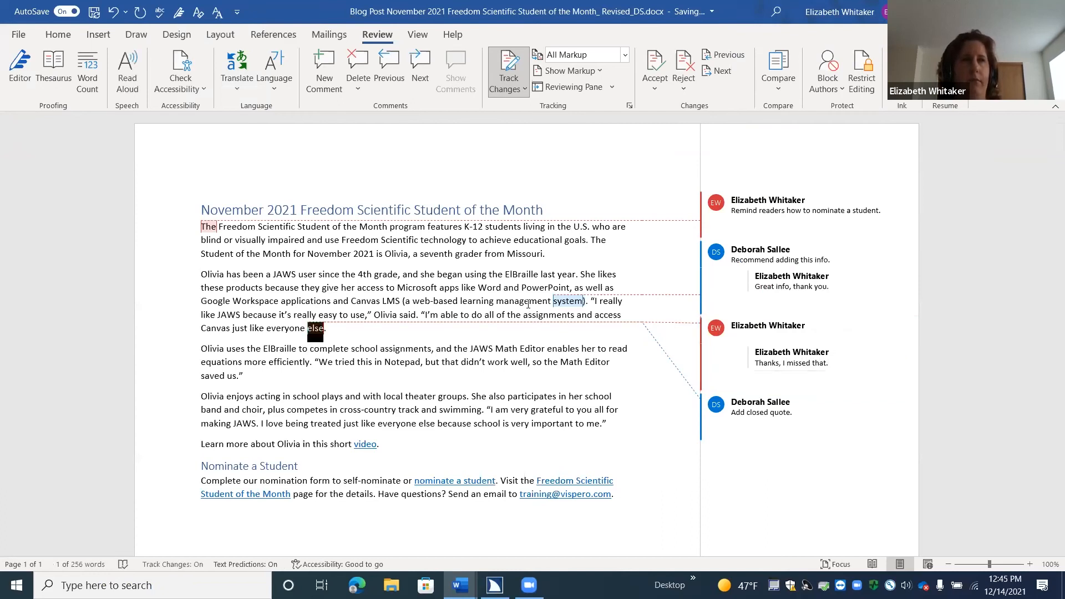
Step: Check the thread in the JAWS Reviewers' Comments list and go to the "Thanks, I missed that." reply's place in the document
{"action": "key", "text": "Up"}
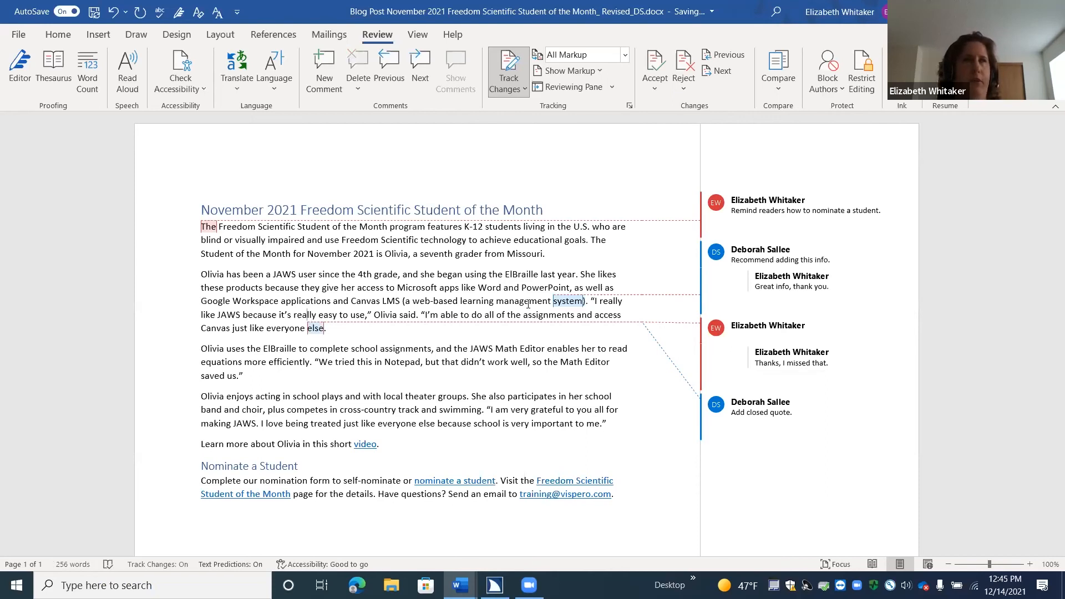
{"action": "key", "text": "alt+shift+apostrophe"}
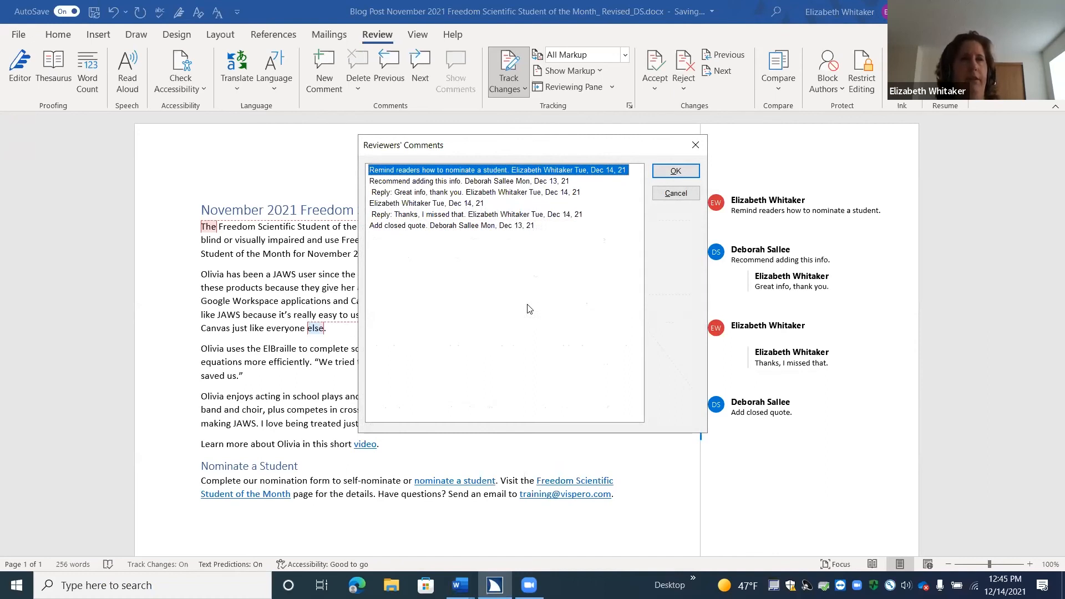
{"action": "key", "text": "Down"}
{"action": "key", "text": "Down"}
{"action": "key", "text": "Down"}
{"action": "key", "text": "Down"}
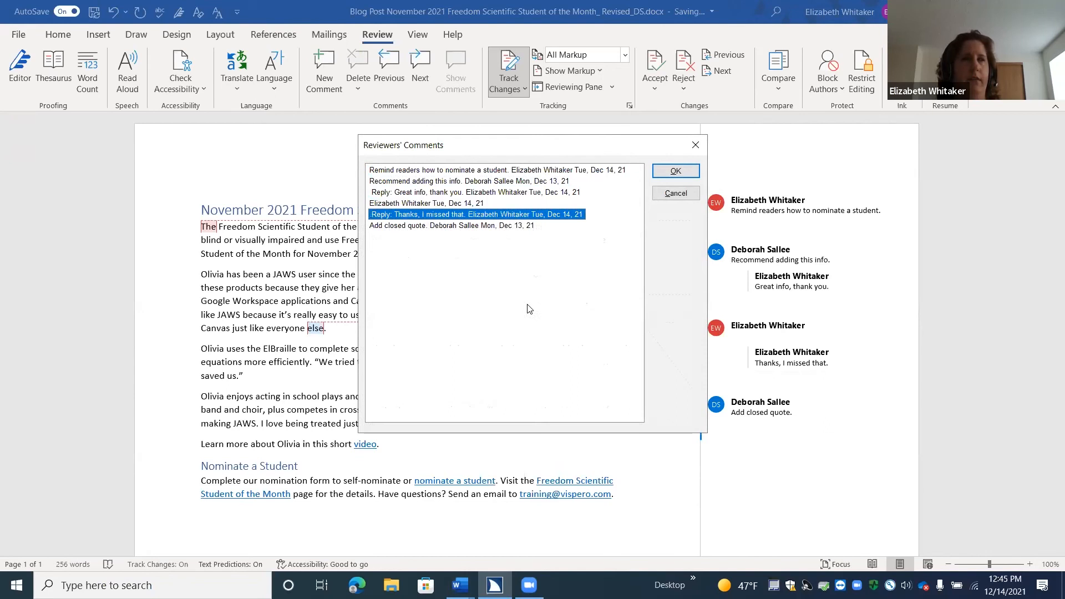
{"action": "key", "text": "Up"}
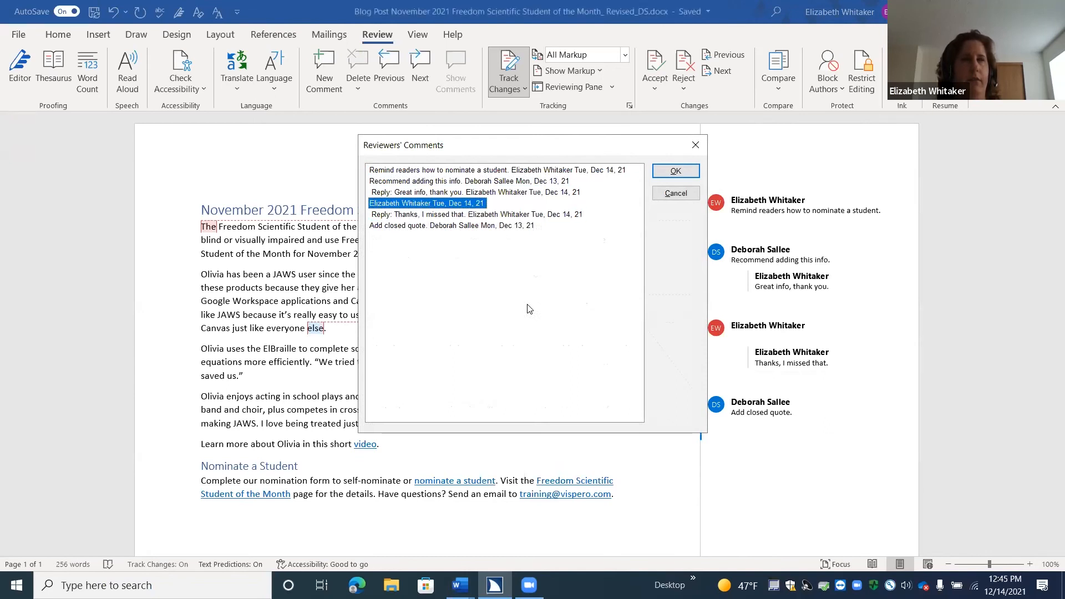
{"action": "key", "text": "Down"}
{"action": "key", "text": "Down"}
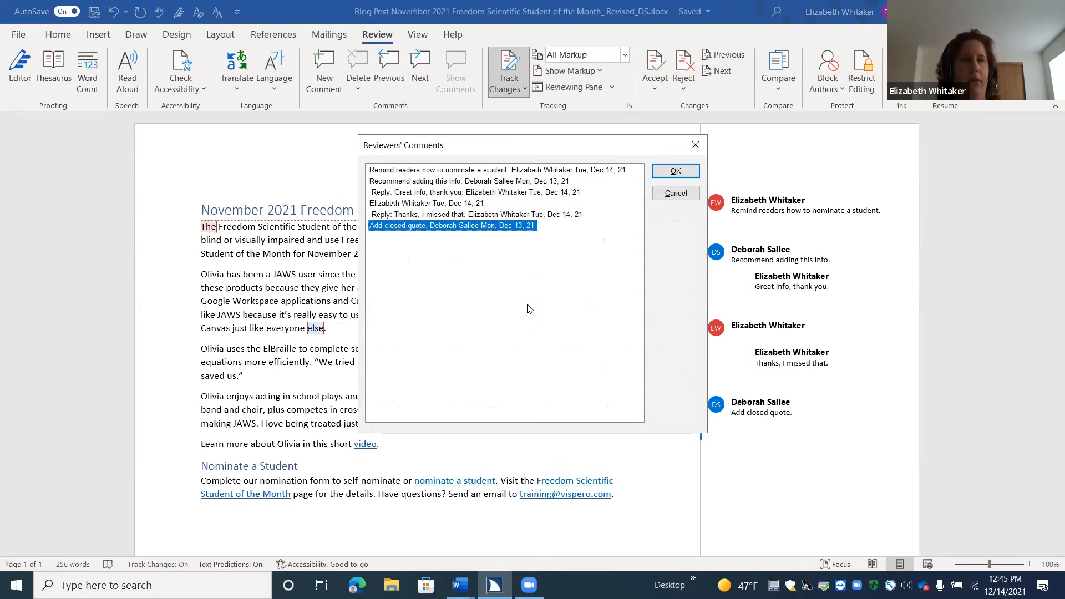
{"action": "key", "text": "Up"}
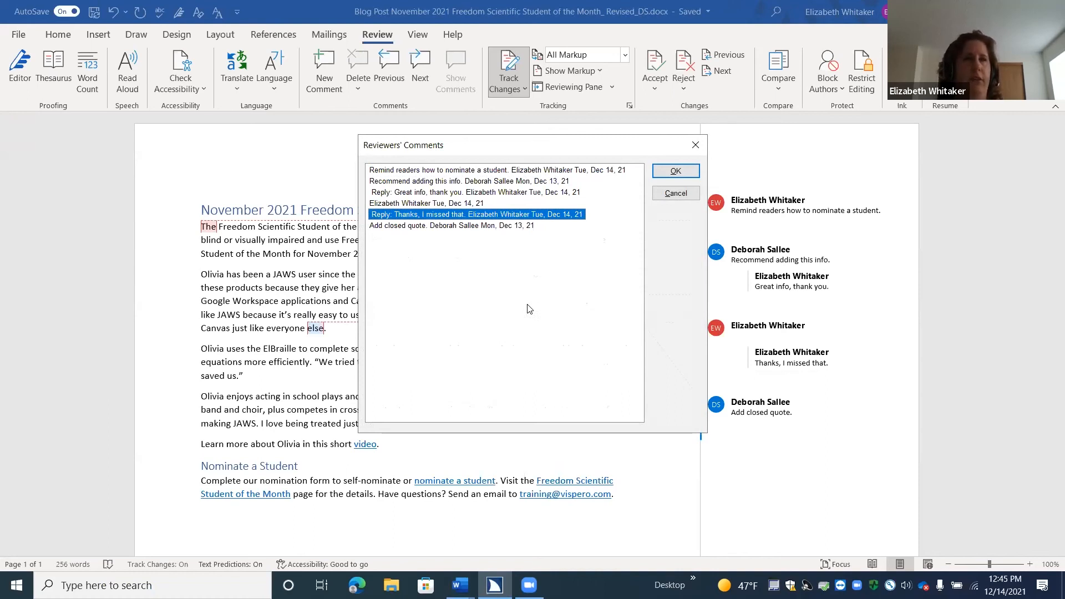
{"action": "key", "text": "Return"}
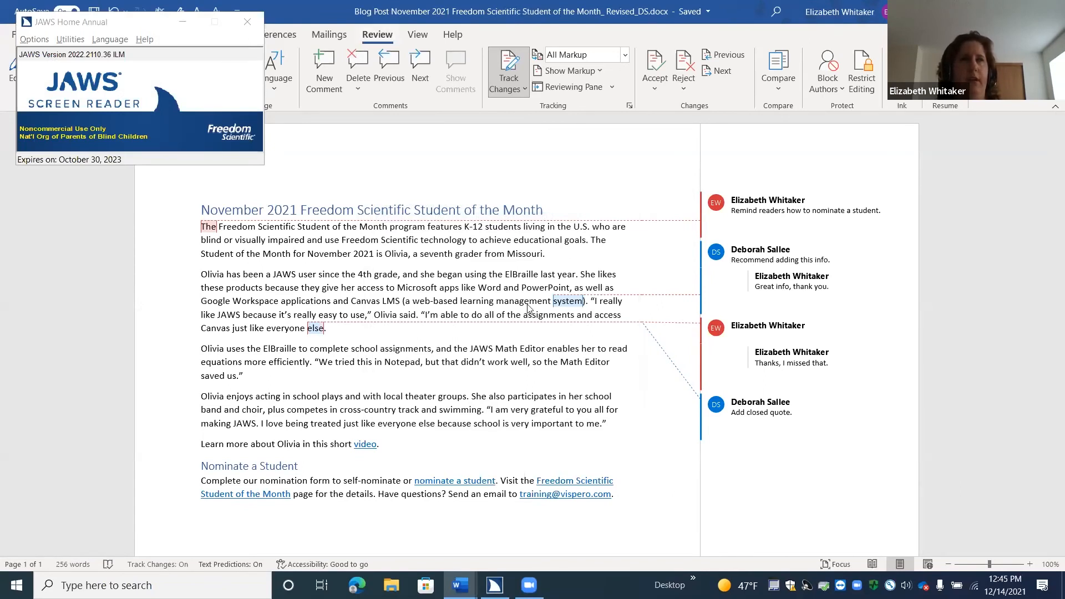
Step: Move into the "Add closed quote." comment, reply to it with "Thanks", and return to the document text
{"action": "key", "text": "alt"}
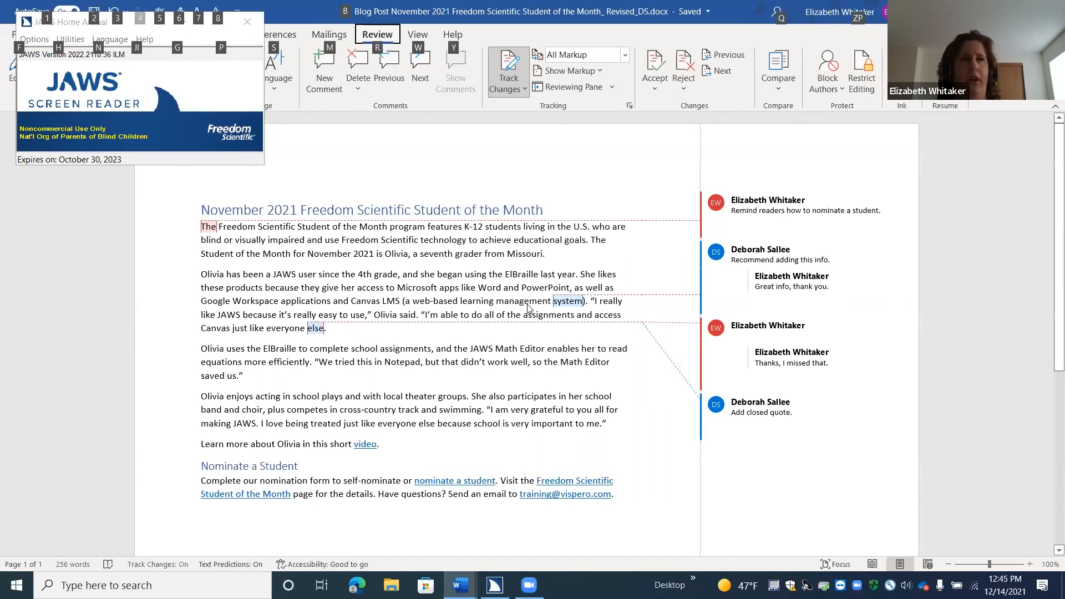
{"action": "key", "text": "w"}
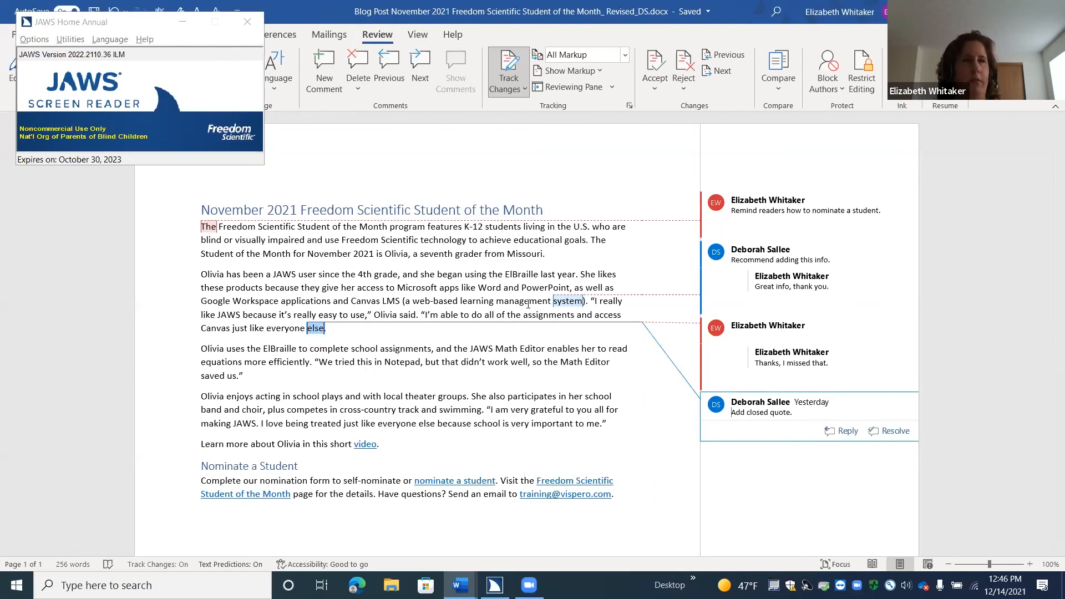
{"action": "key", "text": "shift+F10"}
{"action": "key", "text": "Down"}
{"action": "key", "text": "Down"}
{"action": "key", "text": "Down"}
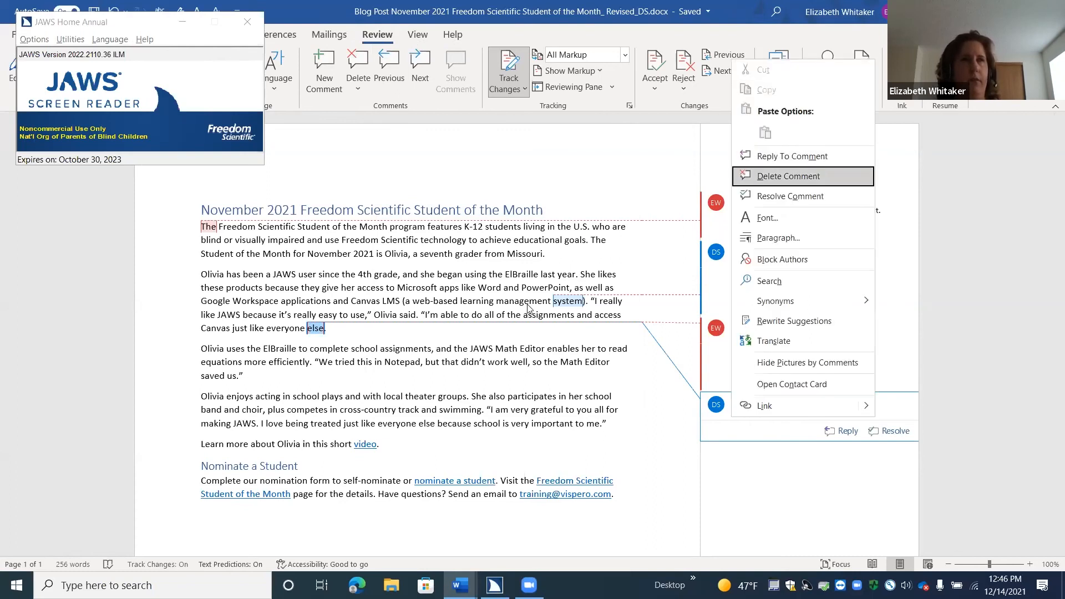
{"action": "key", "text": "Up"}
{"action": "key", "text": "Return"}
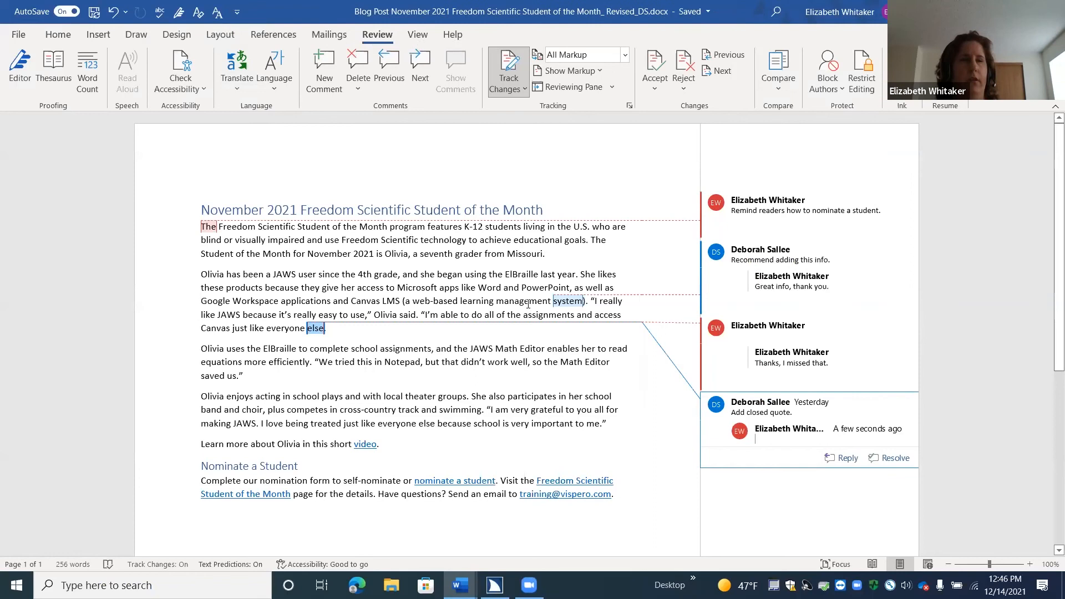
{"action": "type", "text": "Thanks"}
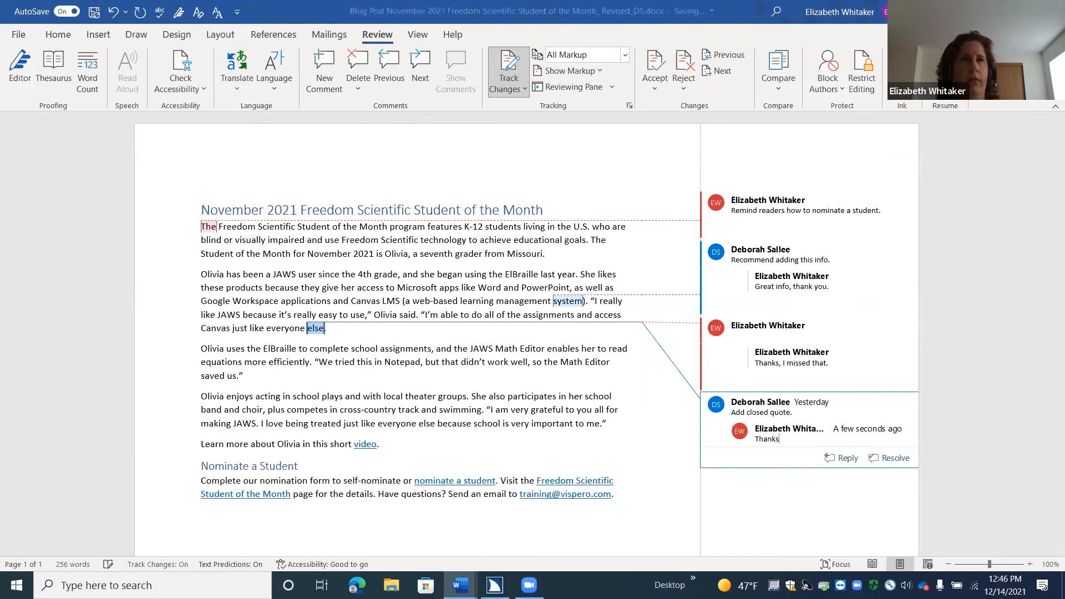
{"action": "key", "text": "Return"}
{"action": "key", "text": "Escape"}
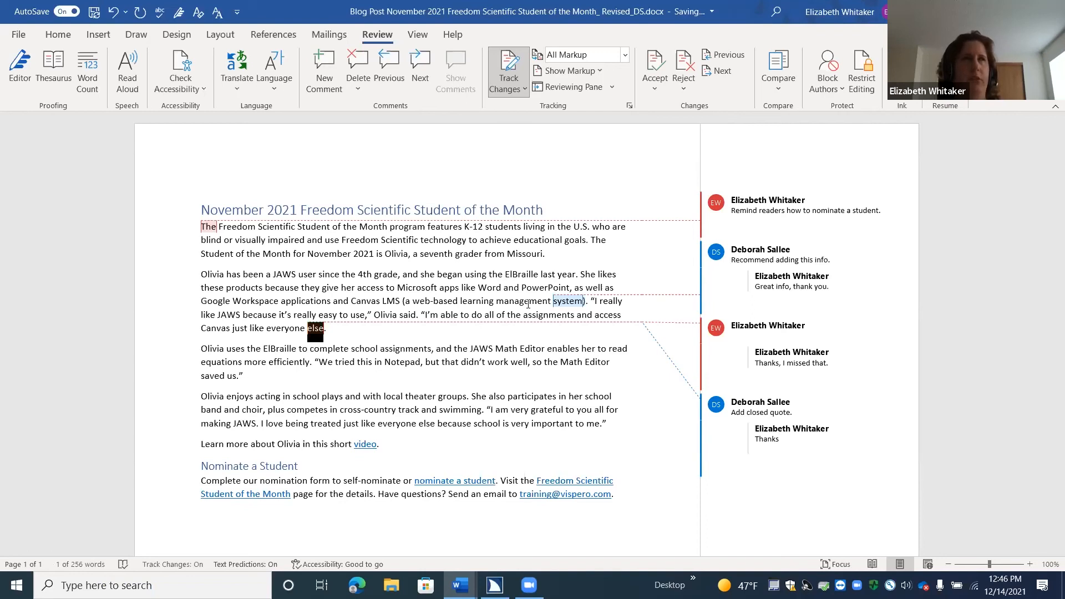
Step: Read through the JAWS Reviewers' Comments list and go to the "Thanks" reply under "Add closed quote."
{"action": "key", "text": "Insert+shift+apostrophe"}
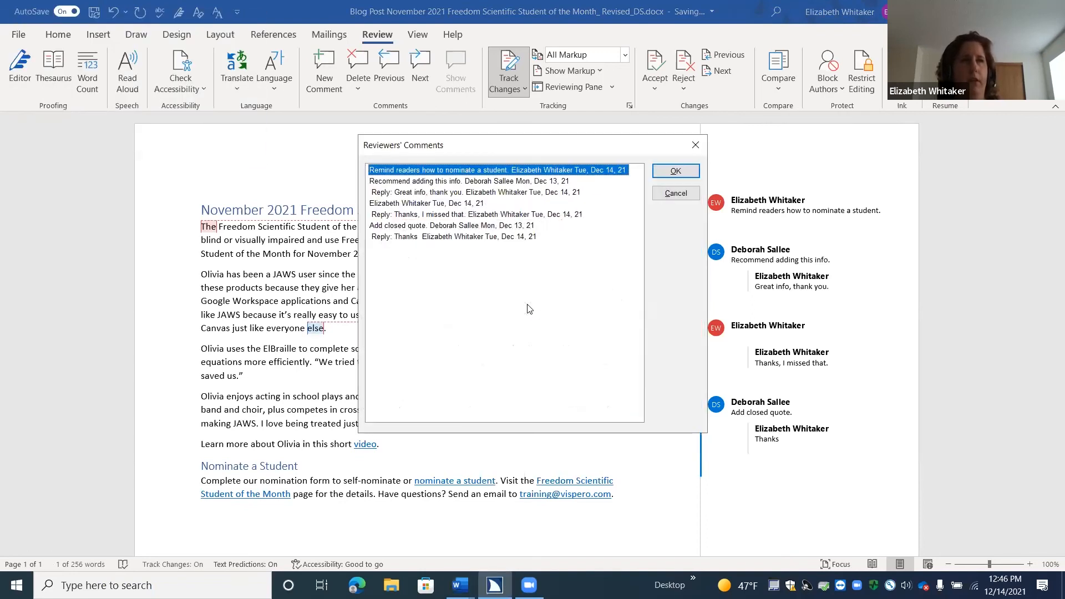
{"action": "key", "text": "Down"}
{"action": "key", "text": "Down"}
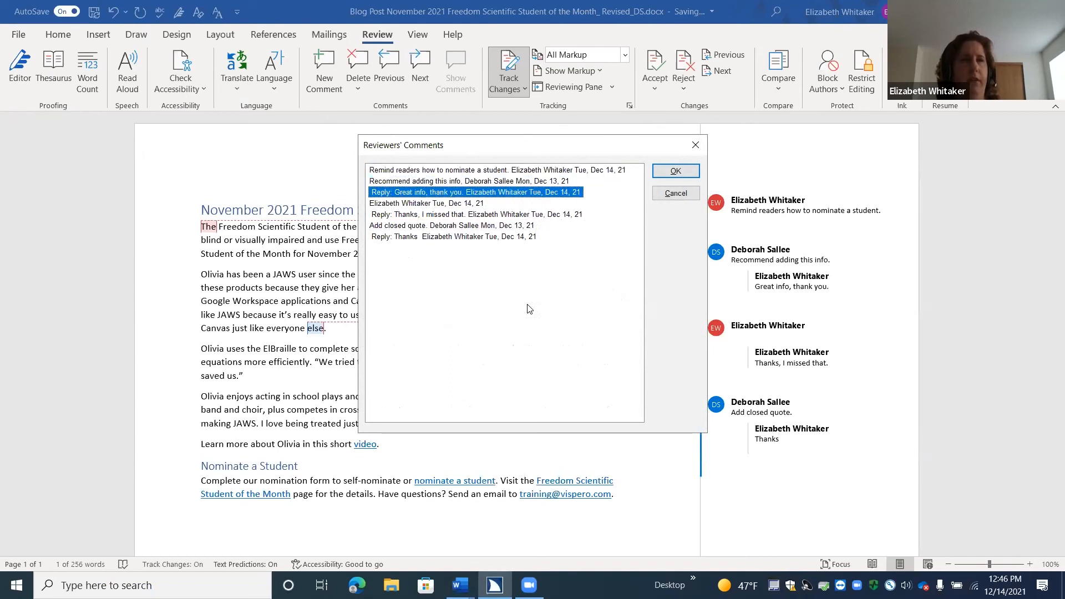
{"action": "key", "text": "Down"}
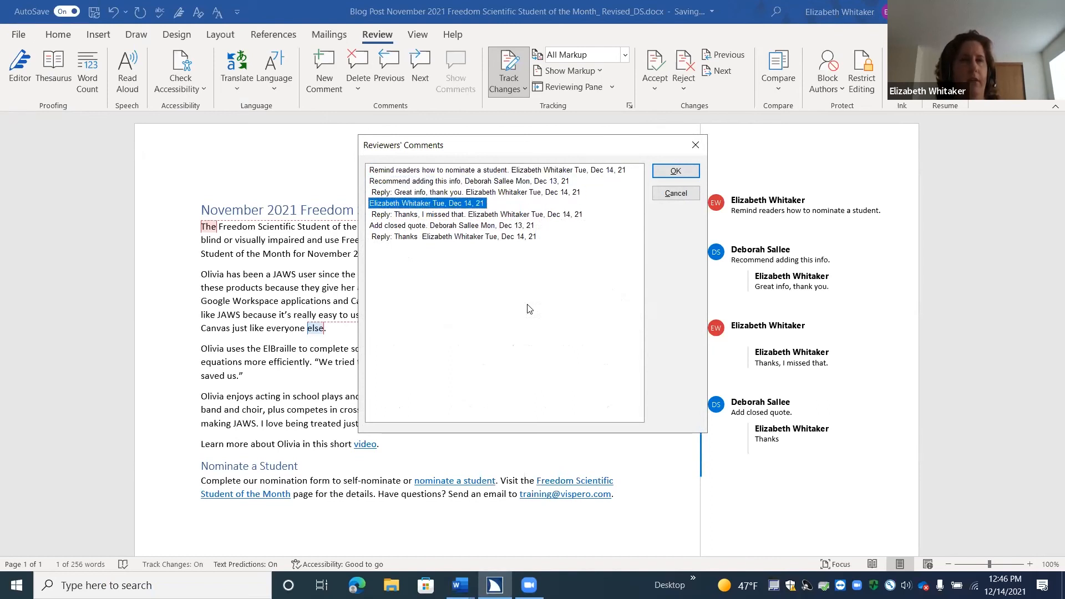
{"action": "key", "text": "Down"}
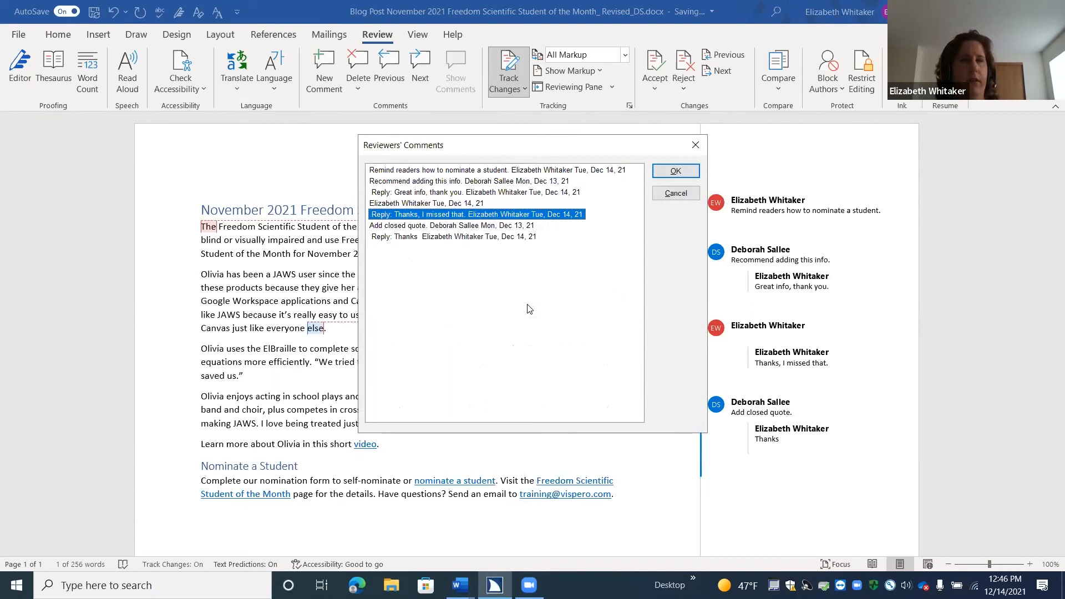
{"action": "key", "text": "Down"}
{"action": "key", "text": "Down"}
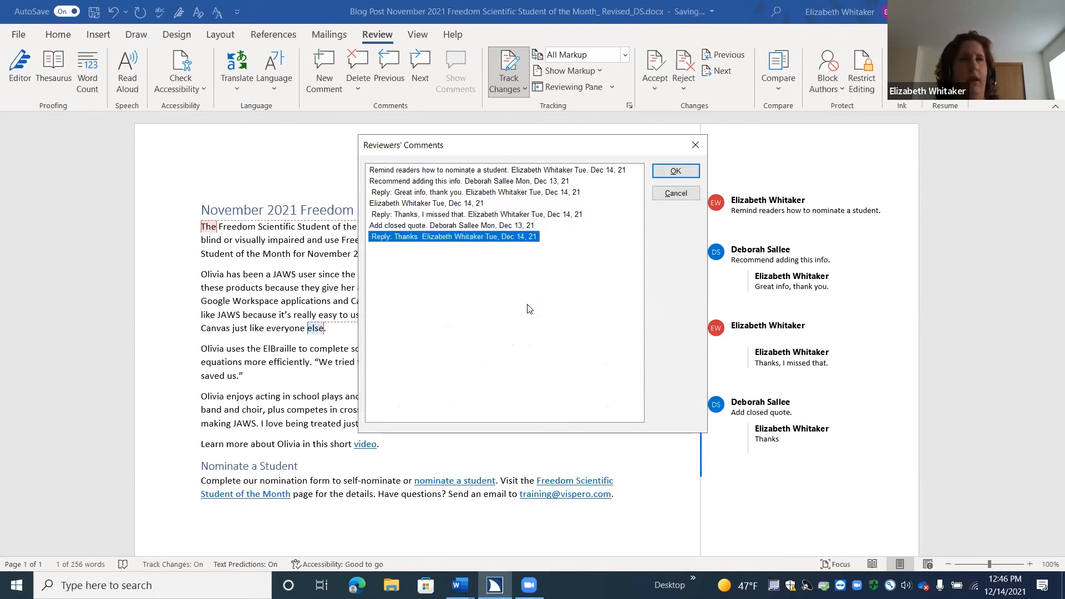
{"action": "key", "text": "Return"}
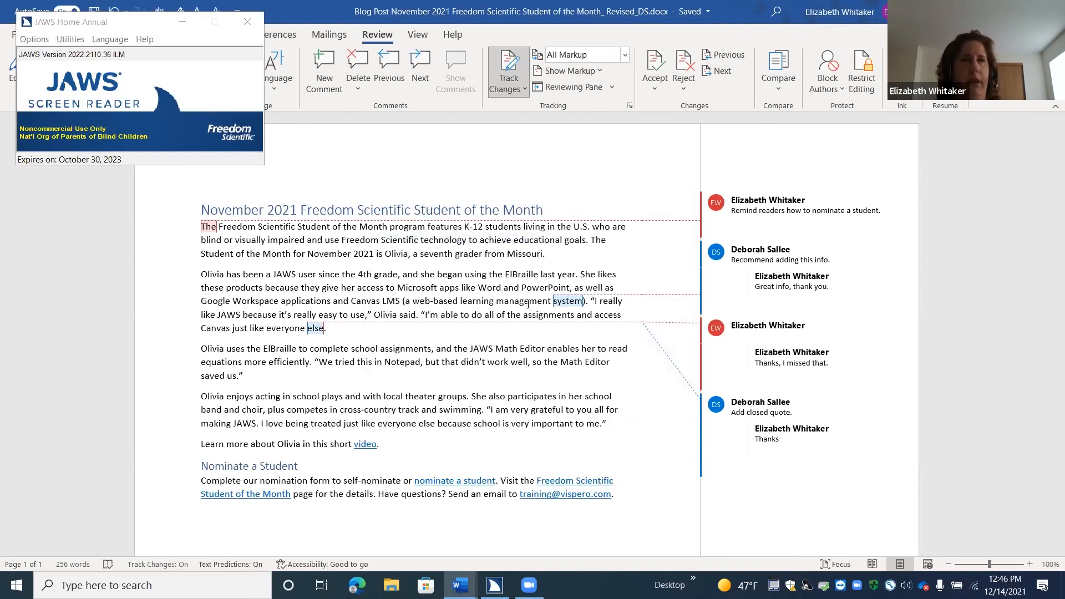
Step: Move into the "Remind readers how to nominate a student." comment and return to the document text at "The"
{"action": "key", "text": "alt"}
{"action": "key", "text": "r"}
{"action": "key", "text": "n"}
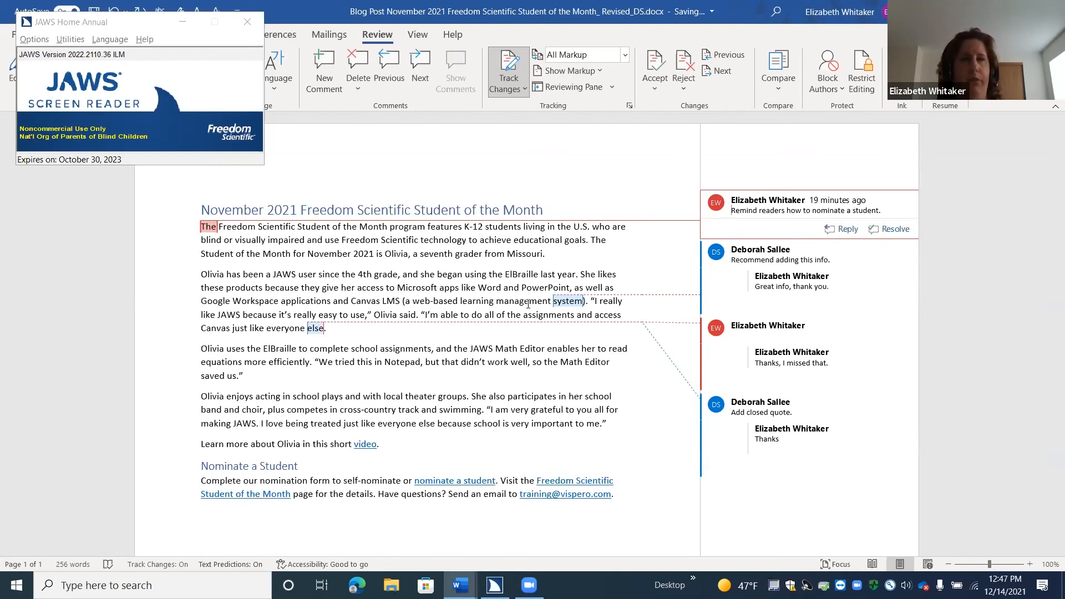
{"action": "key", "text": "Escape"}
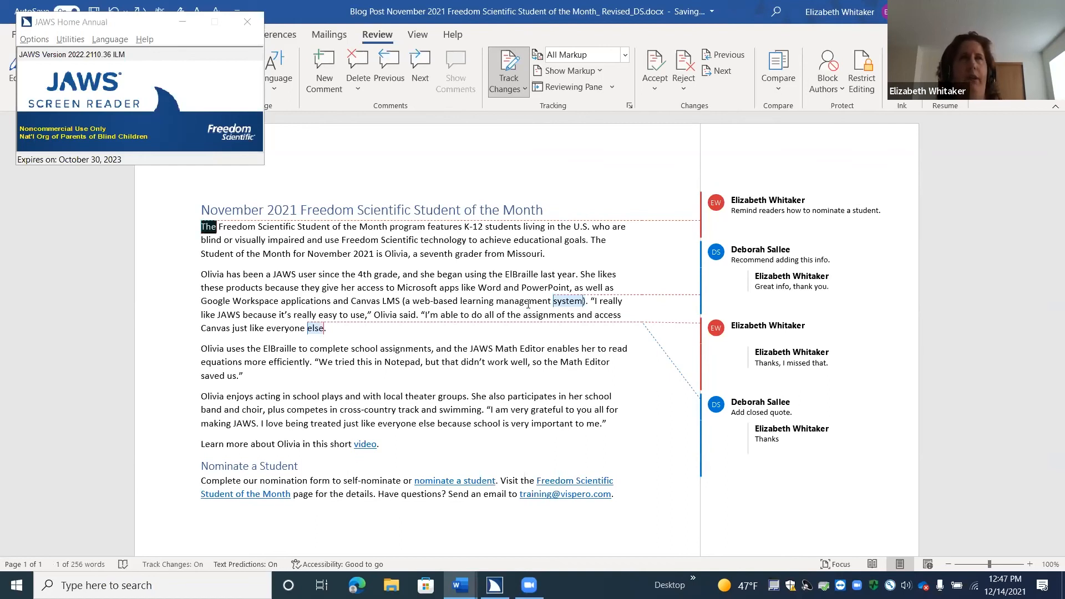
{"action": "key", "text": "Left"}
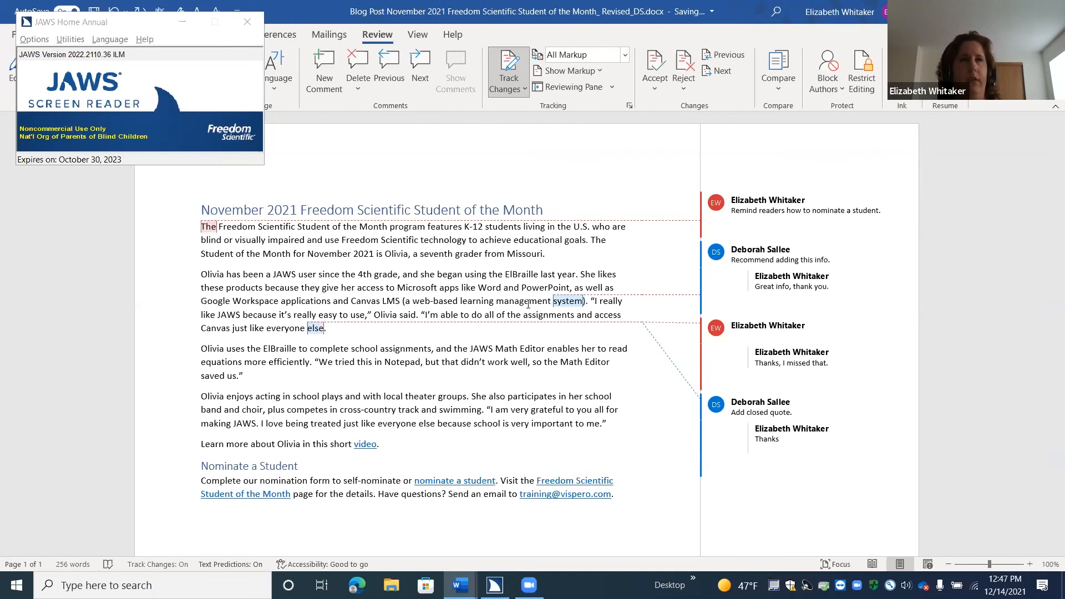
Step: Reopen the JAWS Reviewers' Comments list and choose the last entry, the "Thanks" reply
{"action": "key", "text": "Insert+shift+apostrophe"}
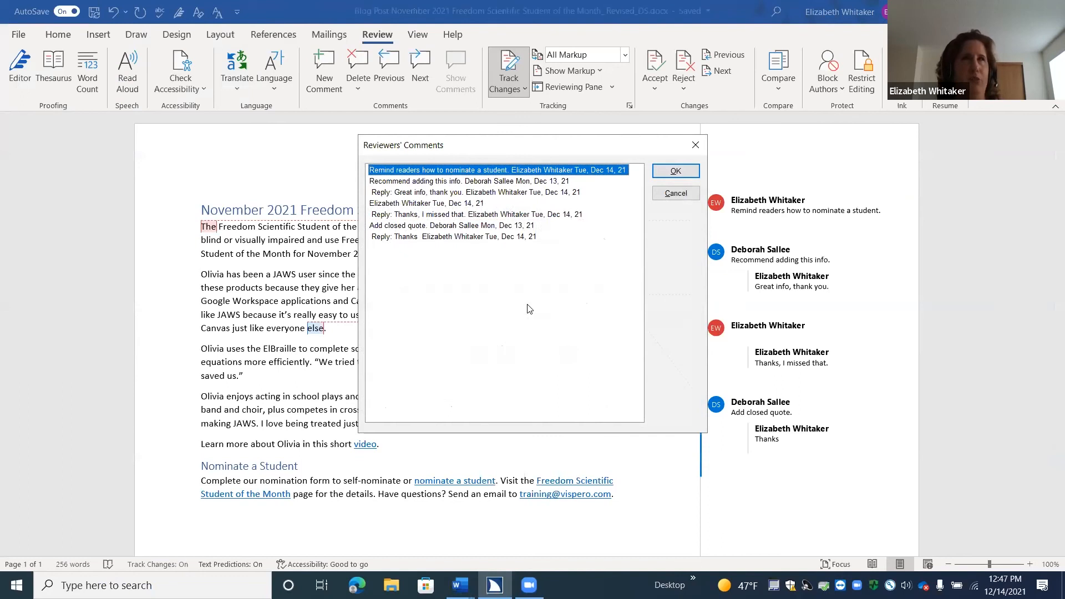
{"action": "key", "text": "Down"}
{"action": "key", "text": "Down"}
{"action": "key", "text": "Down"}
{"action": "key", "text": "Down"}
{"action": "key", "text": "Down"}
{"action": "key", "text": "Down"}
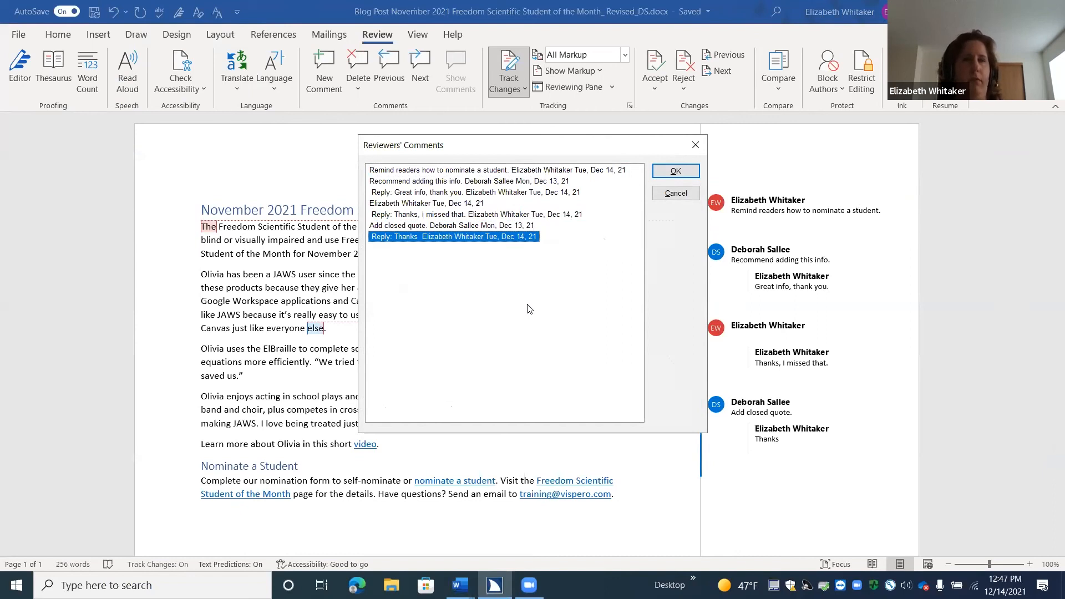
{"action": "key", "text": "Return"}
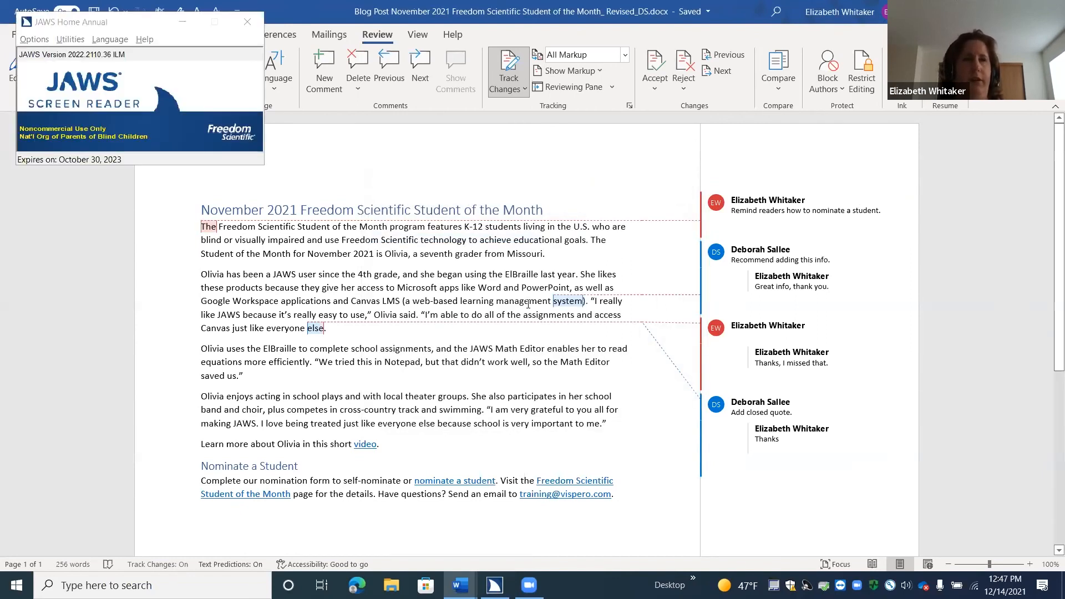
Step: Step through the document's comments, forwards and back, until reaching the "Thanks" reply under "Add closed quote."
{"action": "key", "text": "alt+r"}
{"action": "key", "text": "n"}
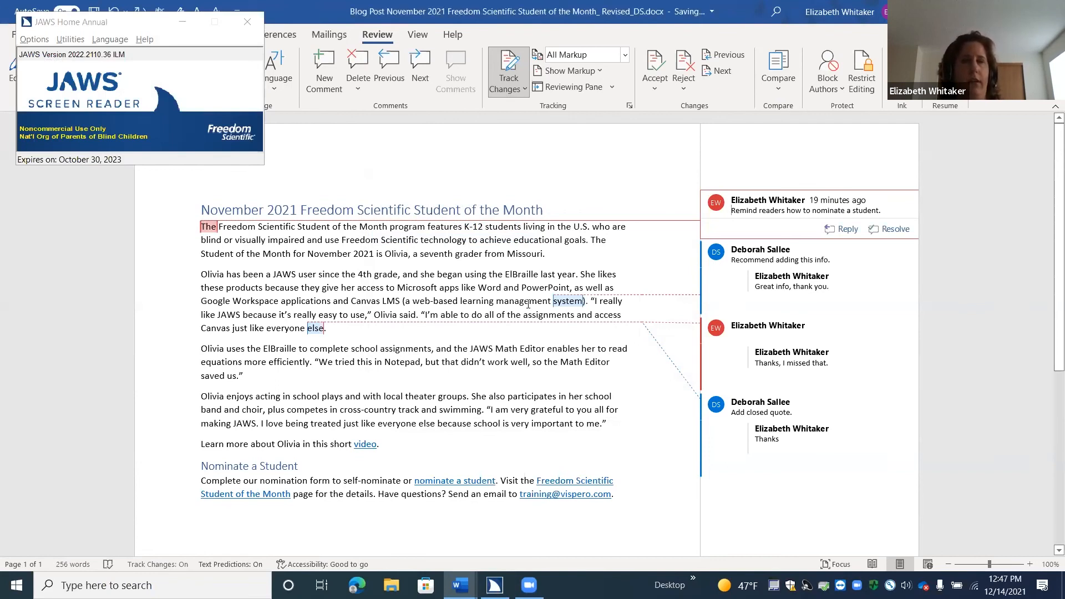
{"action": "key", "text": "alt+r"}
{"action": "key", "text": "h"}
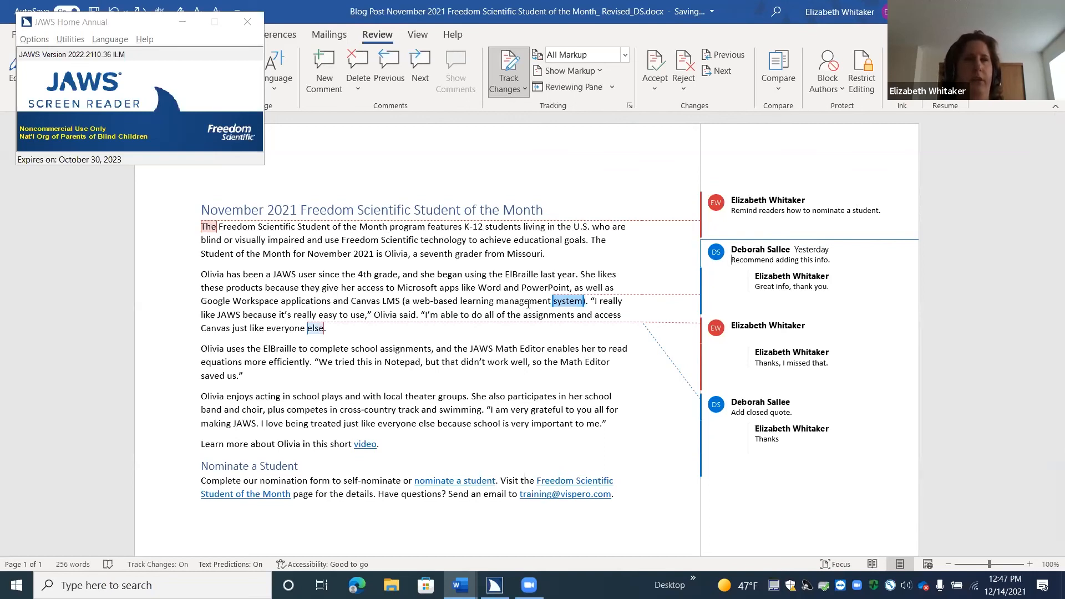
{"action": "key", "text": "Down"}
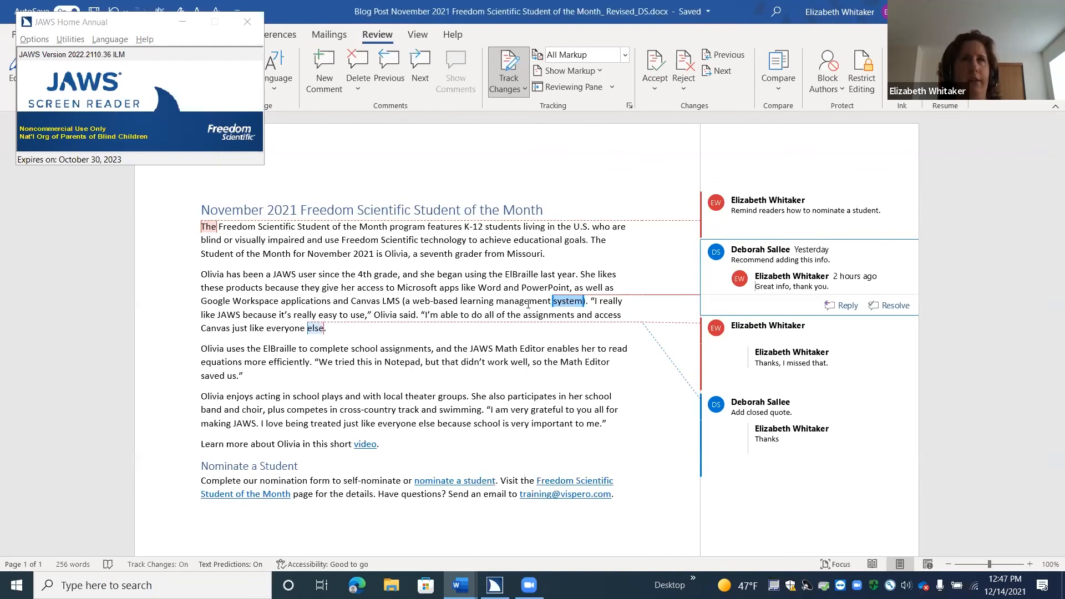
{"action": "key", "text": "alt+r"}
{"action": "key", "text": "n"}
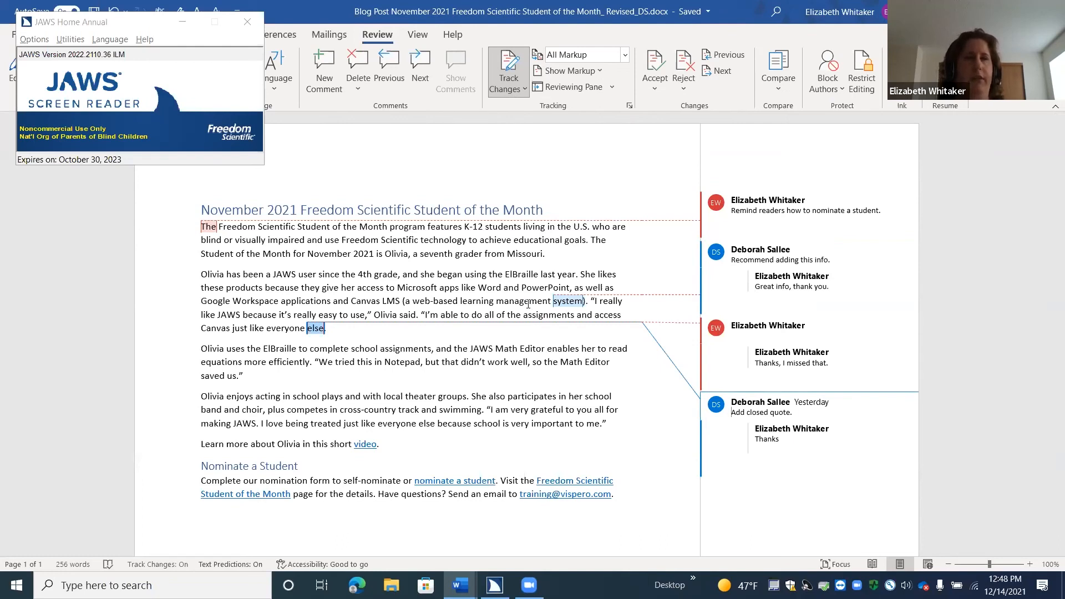
{"action": "key", "text": "alt+r"}
{"action": "key", "text": "v"}
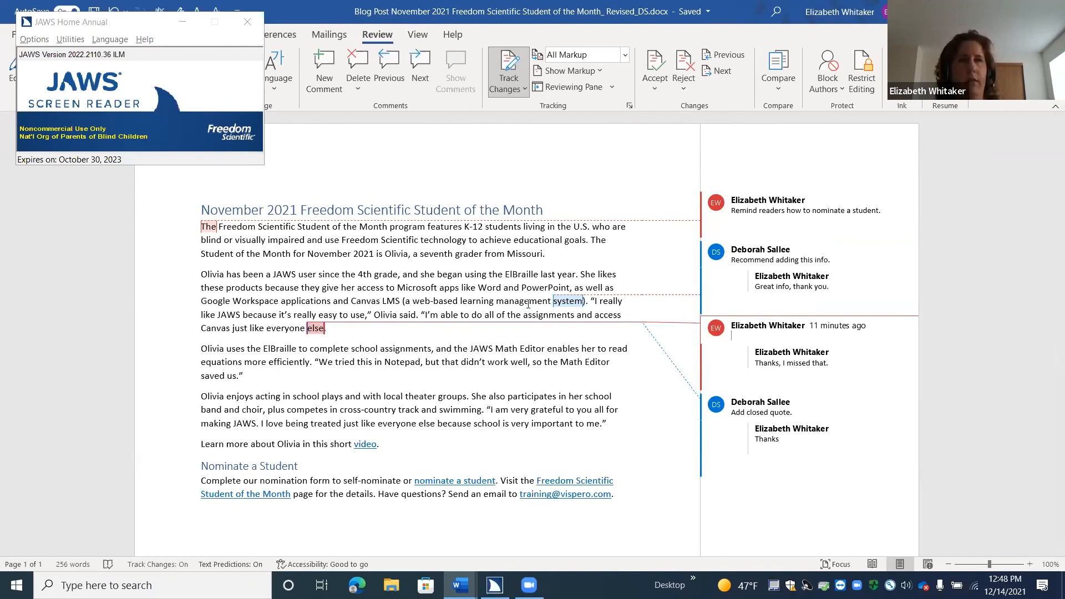
{"action": "key", "text": "alt+r"}
{"action": "key", "text": "n"}
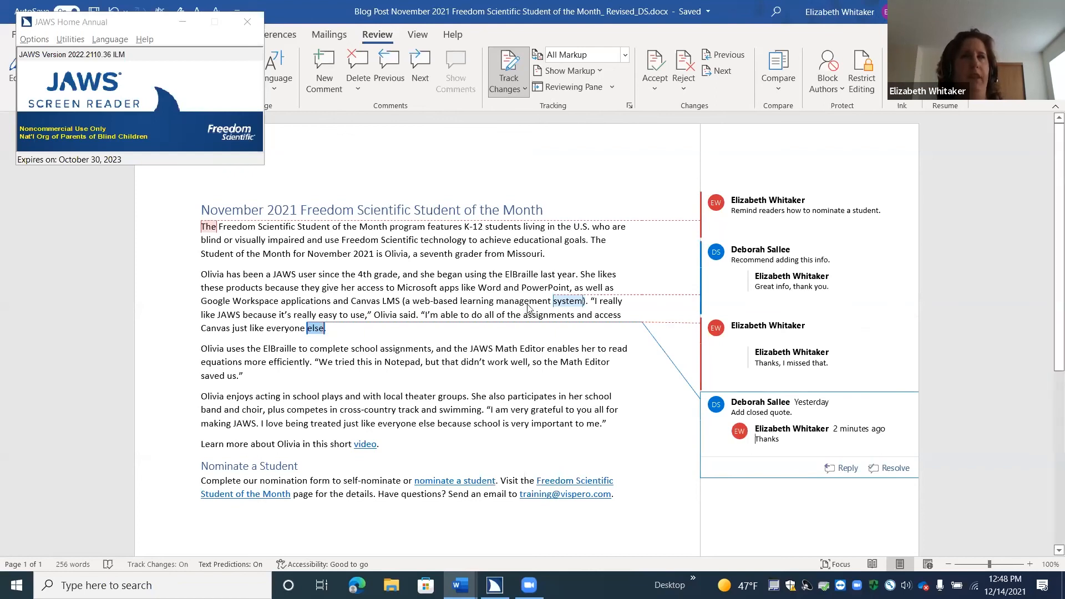
Step: Review the comment options for the "Thanks" reply under "Add closed quote.", delete that reply, and deselect "else" in the document text
{"action": "key", "text": "shift+F10"}
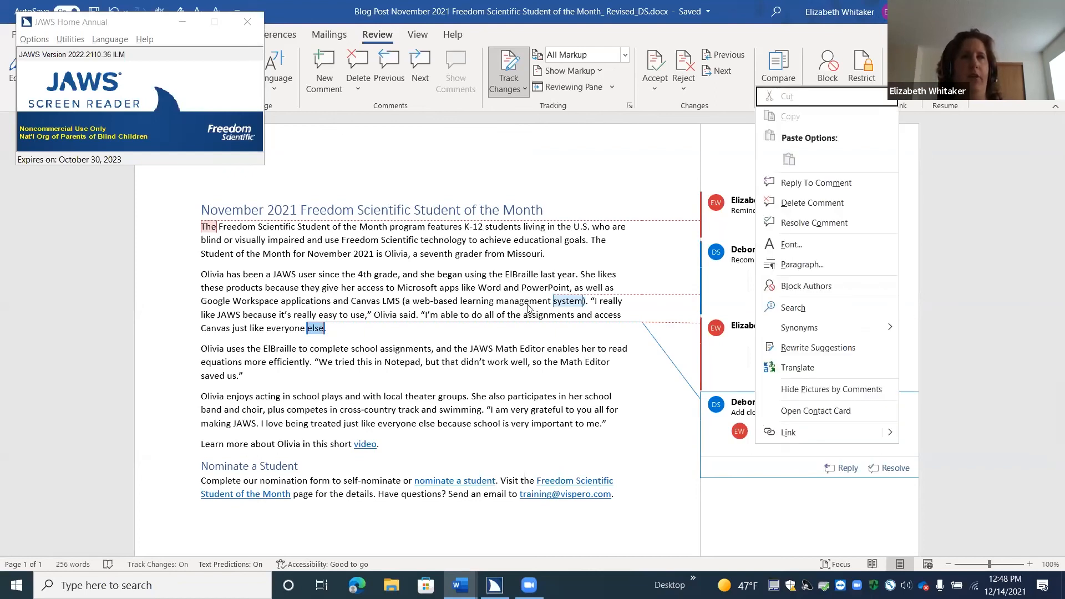
{"action": "key", "text": "Down"}
{"action": "key", "text": "Down"}
{"action": "key", "text": "Down"}
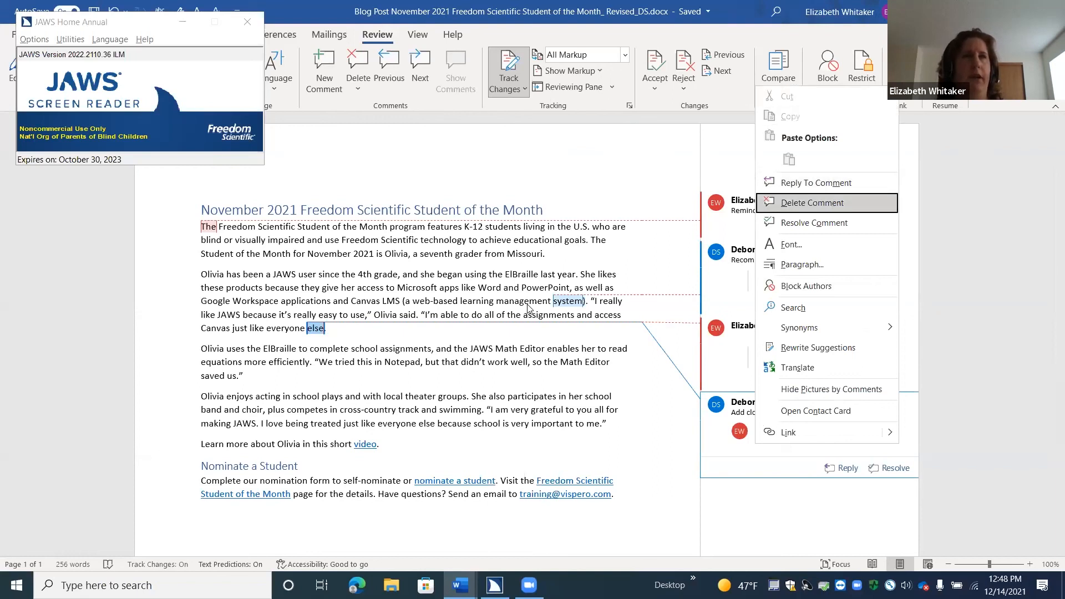
{"action": "key", "text": "Down"}
{"action": "key", "text": "Down"}
{"action": "key", "text": "Up"}
{"action": "key", "text": "Up"}
{"action": "key", "text": "Return"}
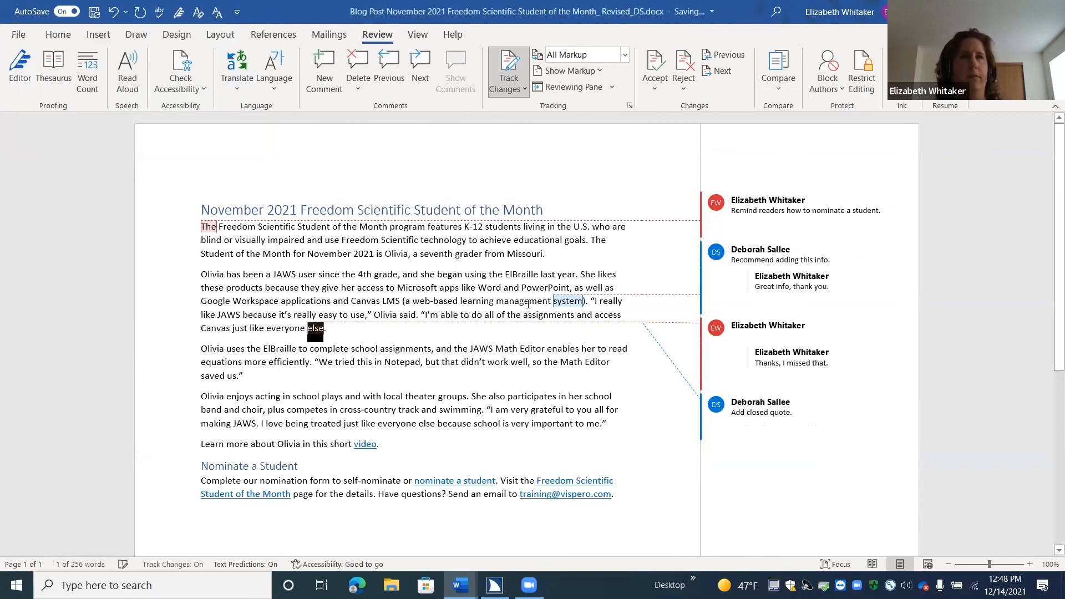
{"action": "key", "text": "Left"}
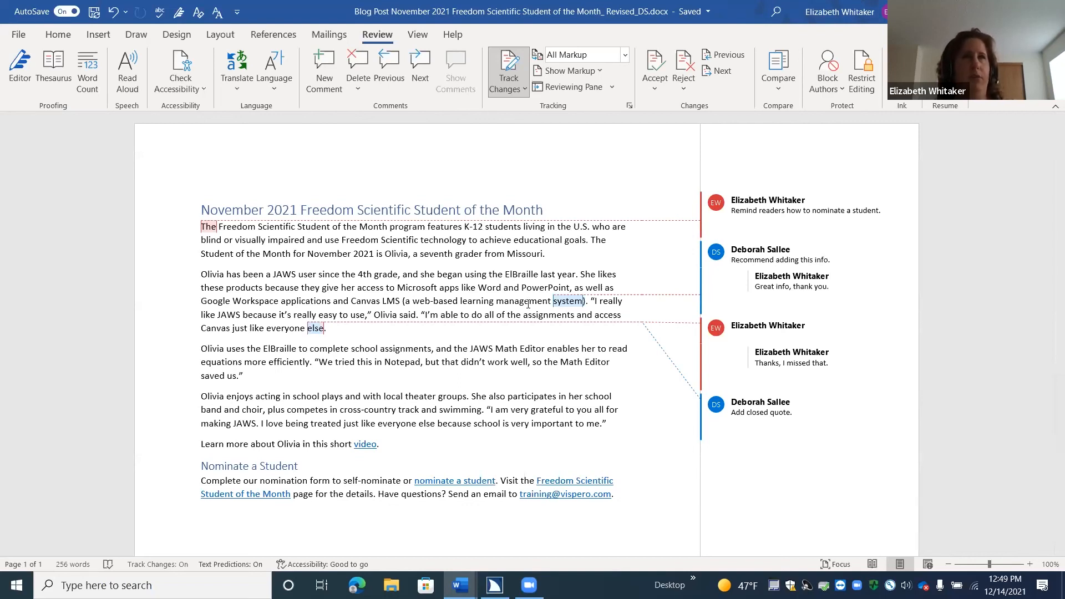
Step: Cycle through the open windows from the blog post document
{"action": "key", "text": "alt+Tab"}
{"action": "key", "text": "alt+Tab"}
{"action": "key", "text": "alt+Tab"}
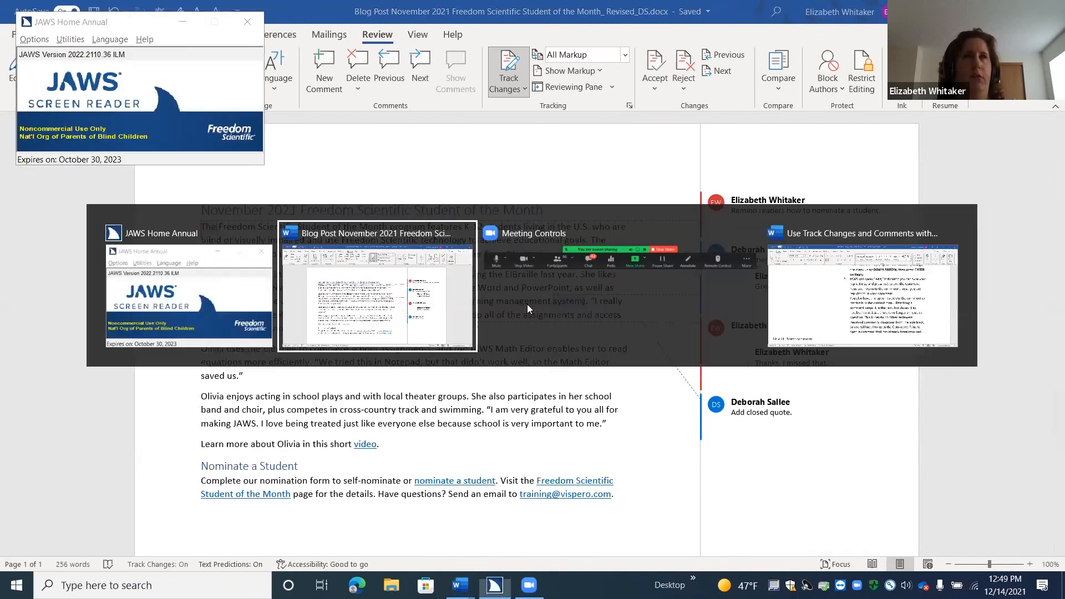